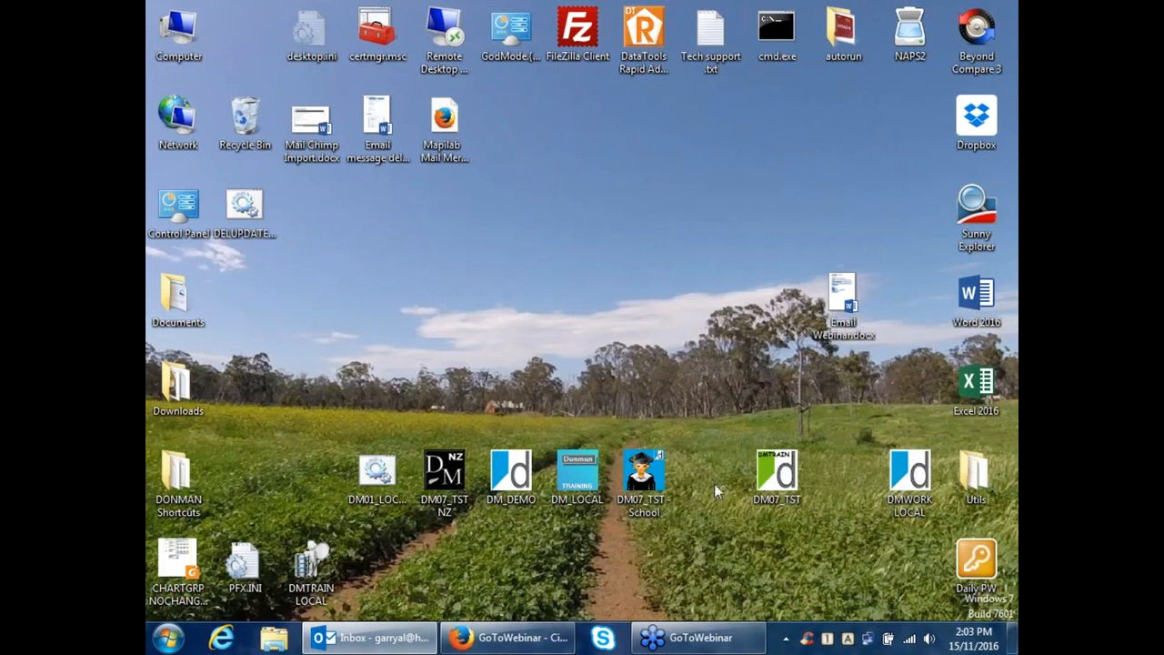
# Step: Launch the DM07_TST training system, log in with the user name and account password, and maximize the main window
pyautogui.doubleClick(768, 470)
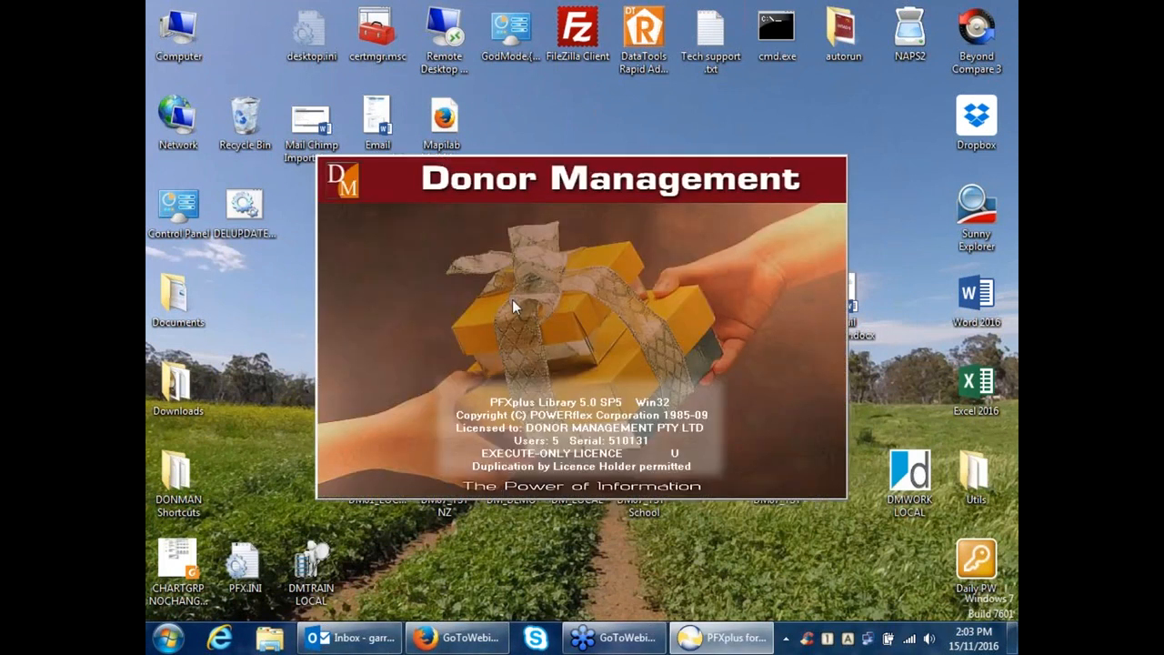
pyautogui.write('GAL')
pyautogui.press('Tab')
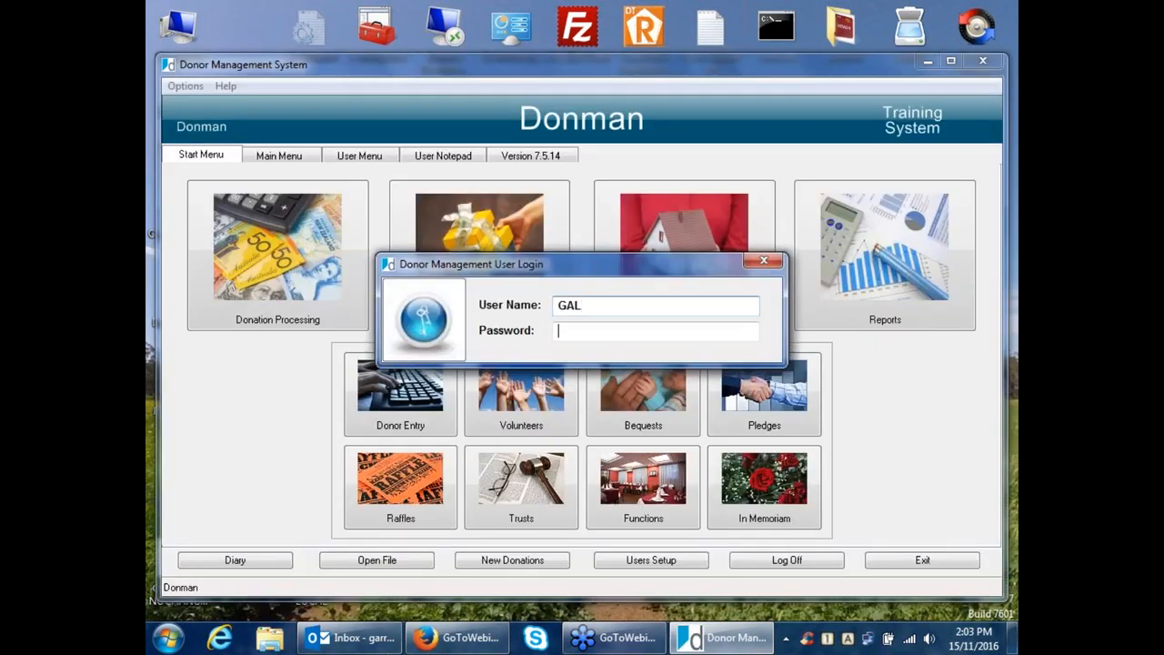
pyautogui.write('••••••')
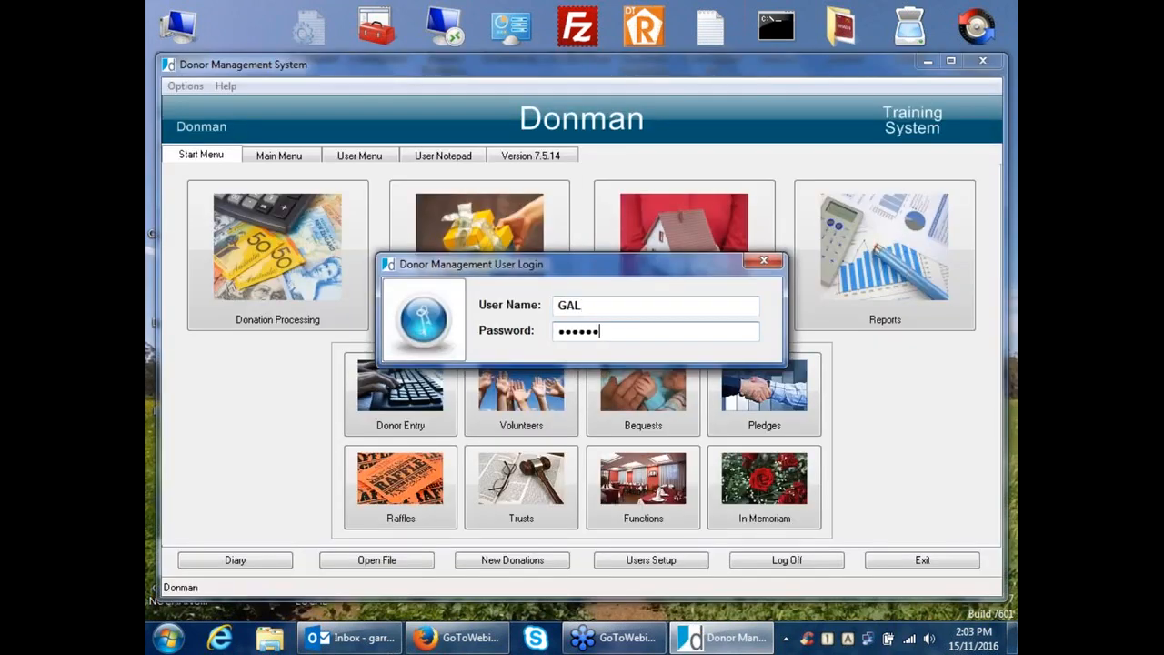
pyautogui.press('Return')
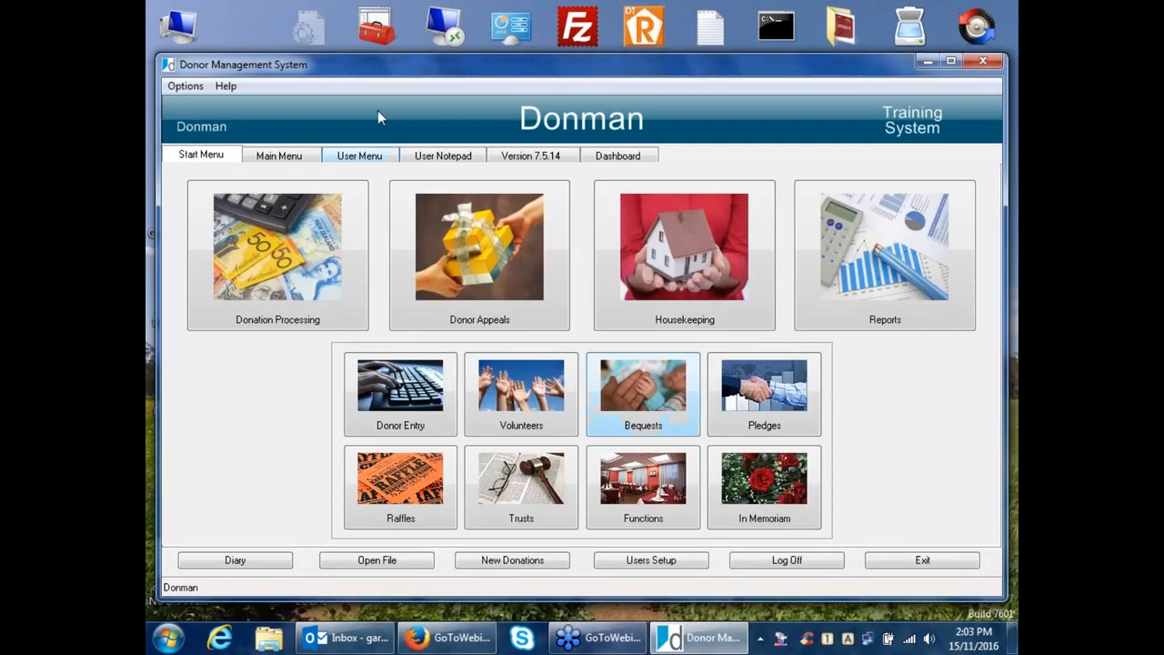
pyautogui.click(950, 60)
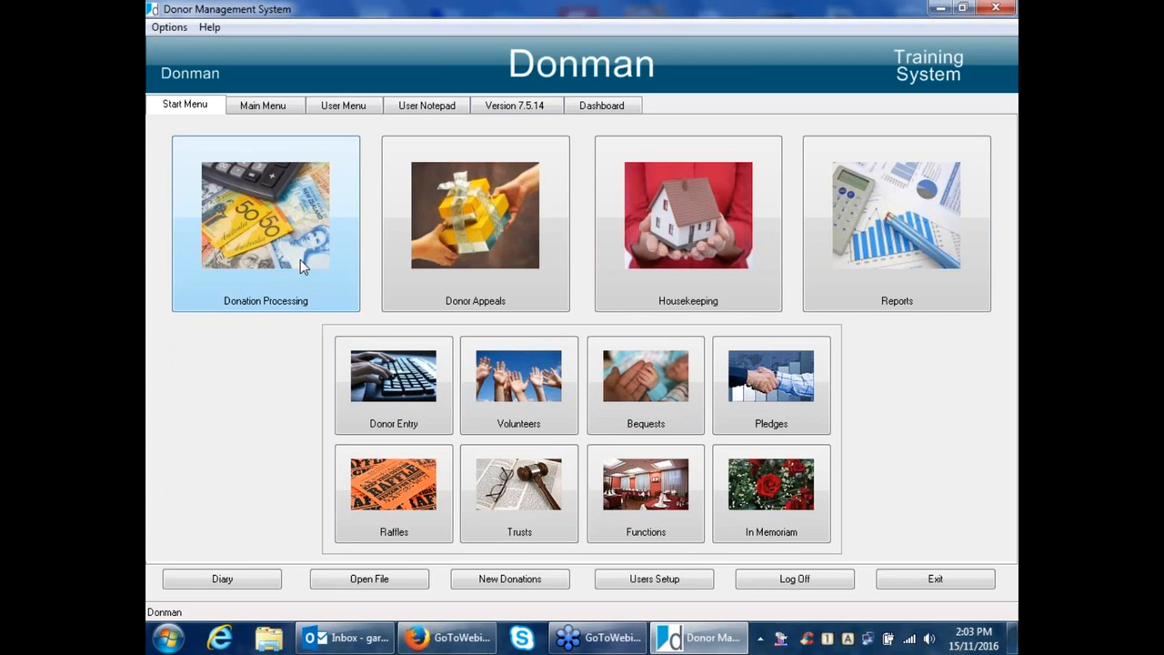
# Step: Start a donor selection file named "email test" from Donor Appeals and continue past the setup page
pyautogui.click(474, 216)
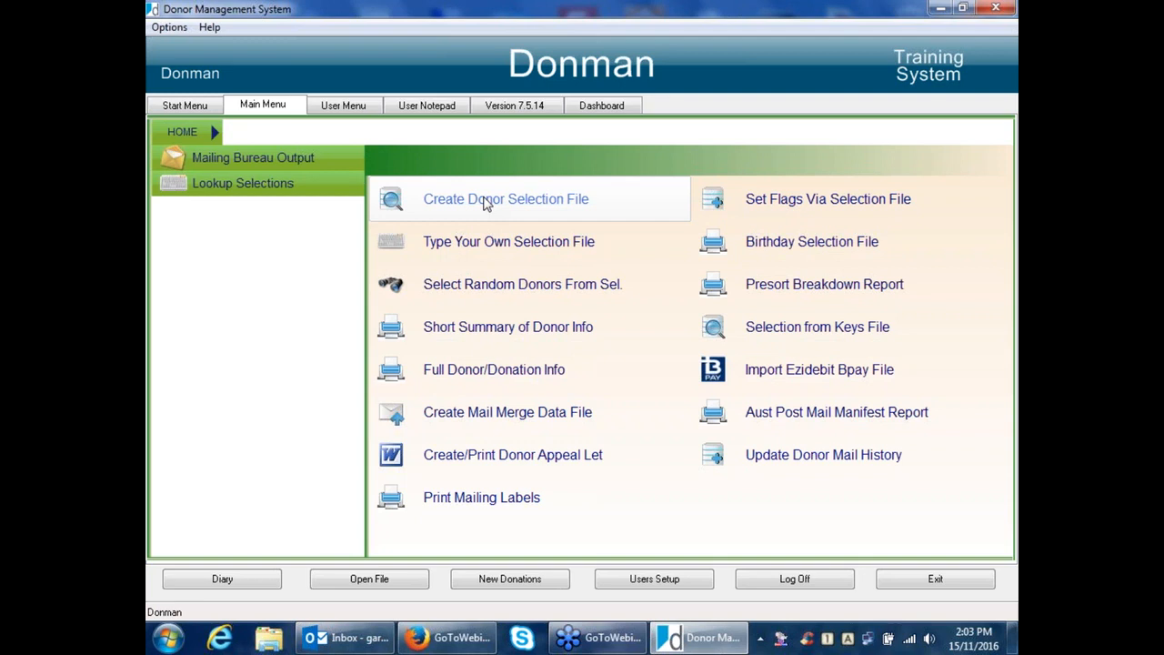
pyautogui.click(485, 200)
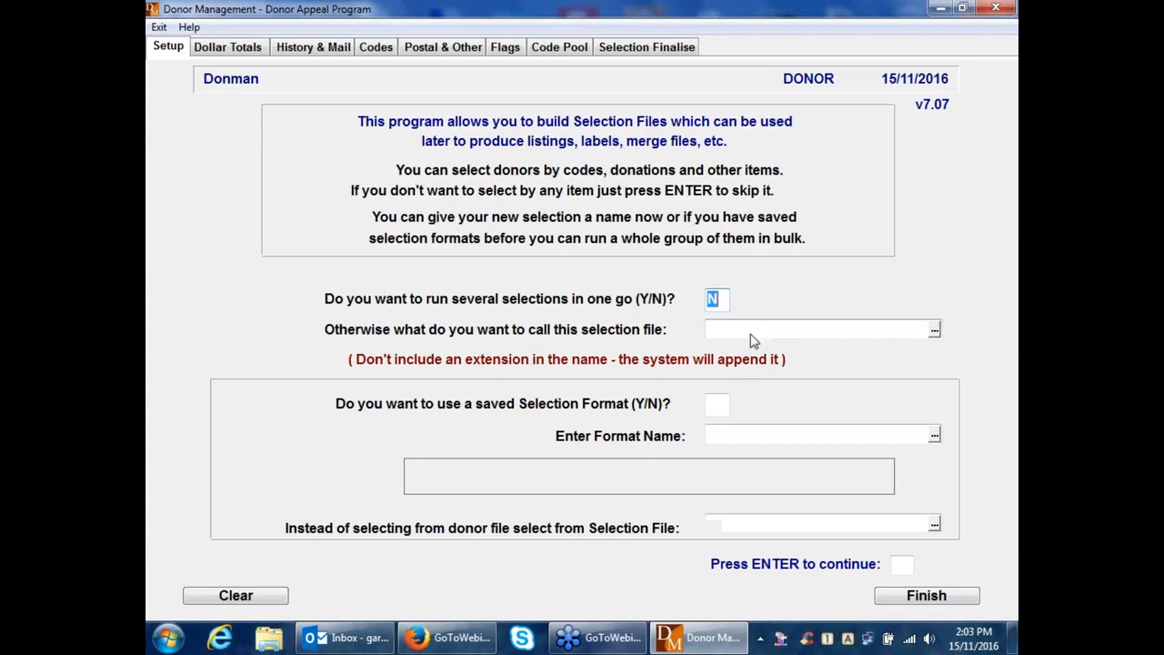
pyautogui.click(763, 338)
pyautogui.write('ema')
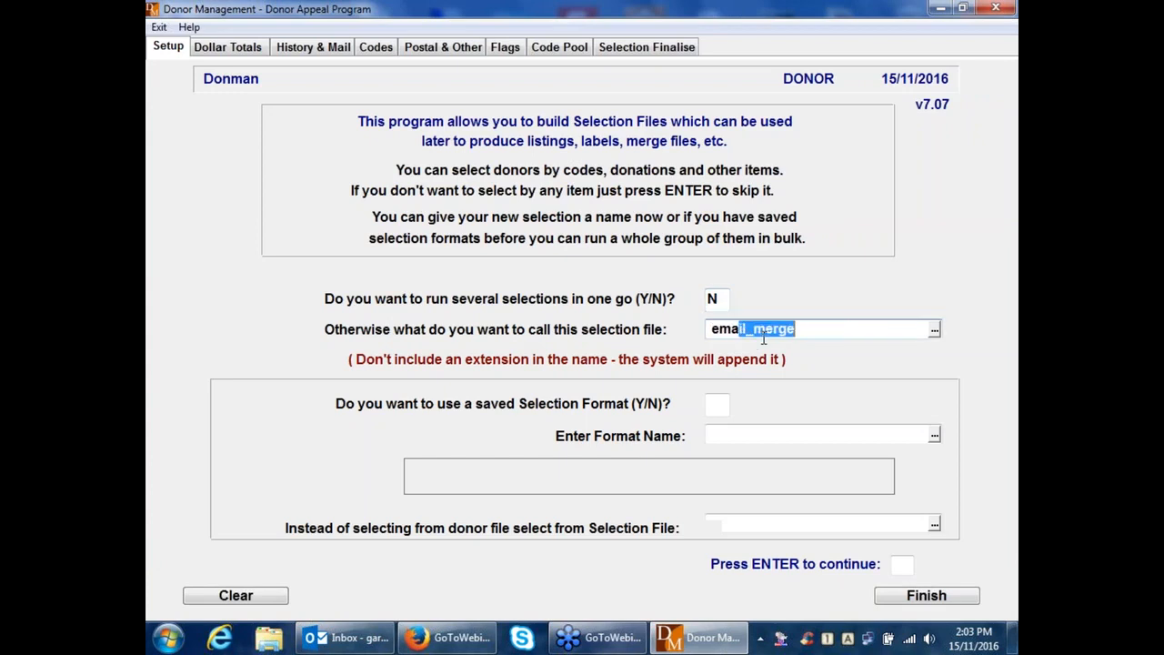
pyautogui.write('il test')
pyautogui.press('Return')
pyautogui.press('Return')
pyautogui.press('Return')
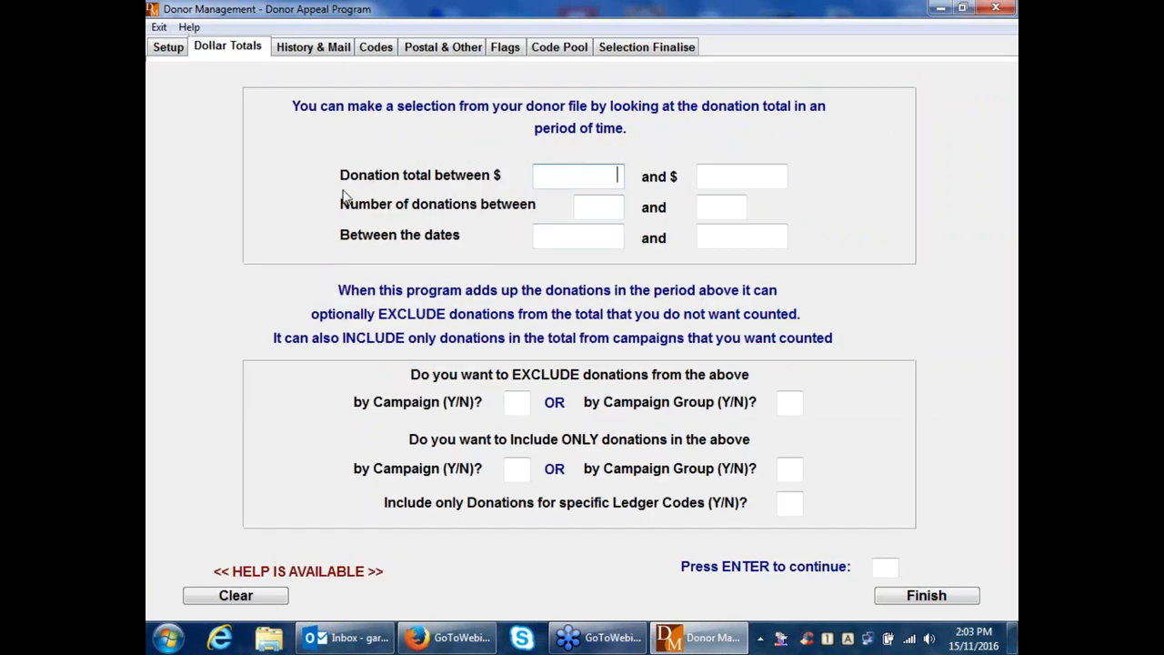
# Step: Set the selection's Email Address flag to M (must be), and exit the Donor Appeal Selection program
pyautogui.click(506, 48)
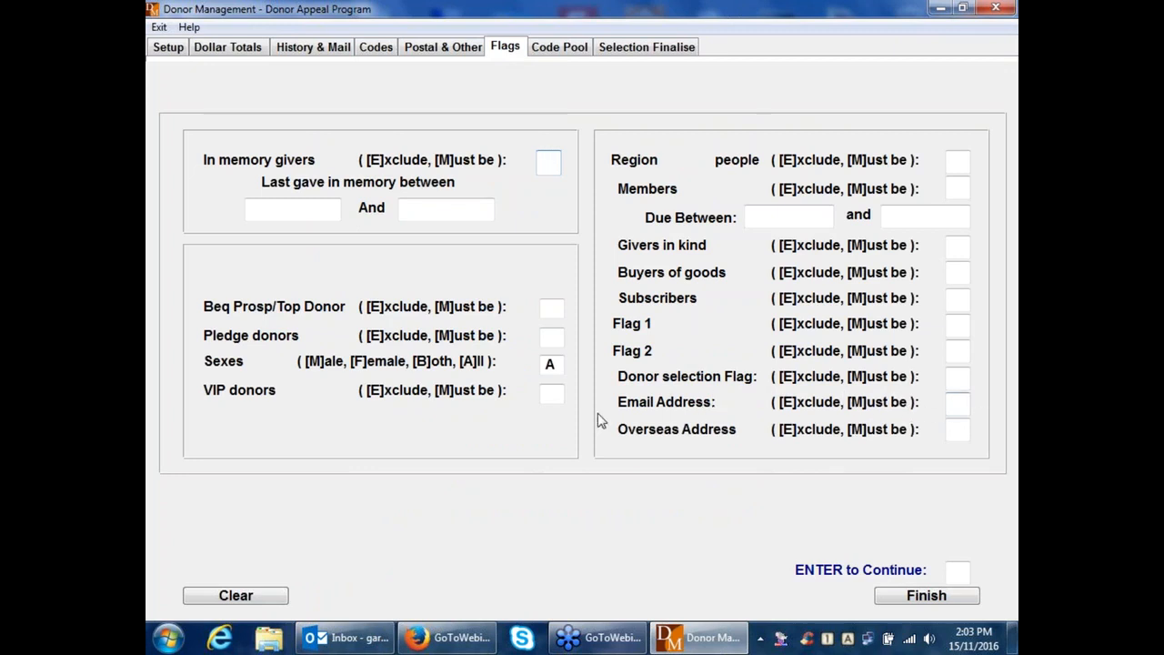
pyautogui.click(964, 403)
pyautogui.write('M')
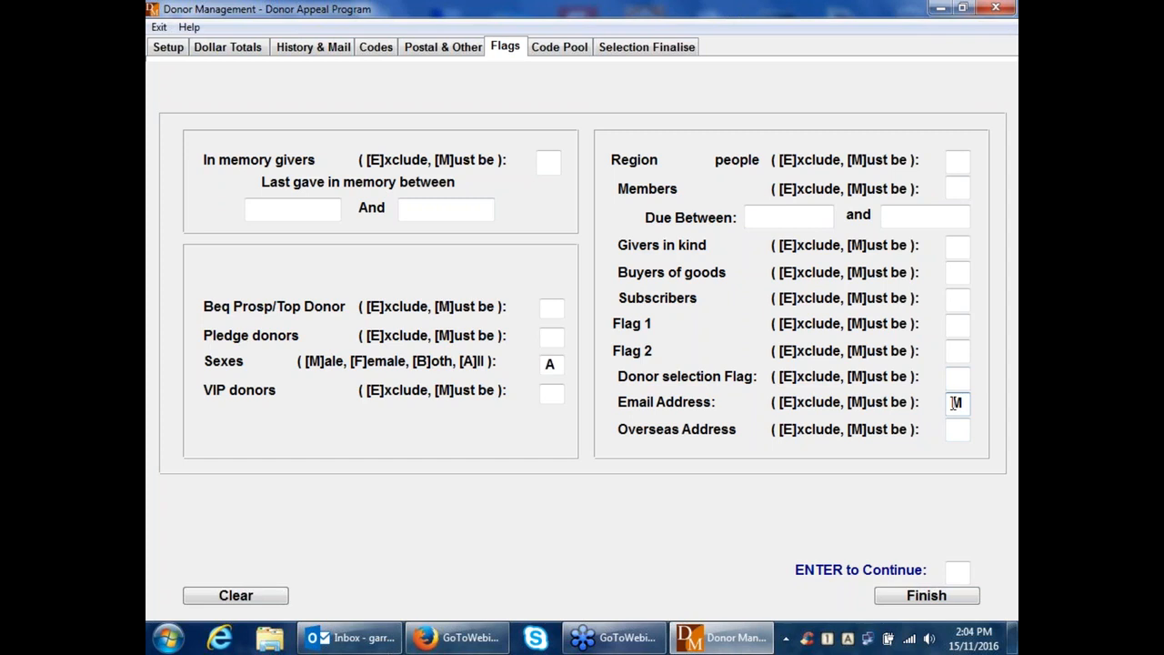
pyautogui.click(996, 8)
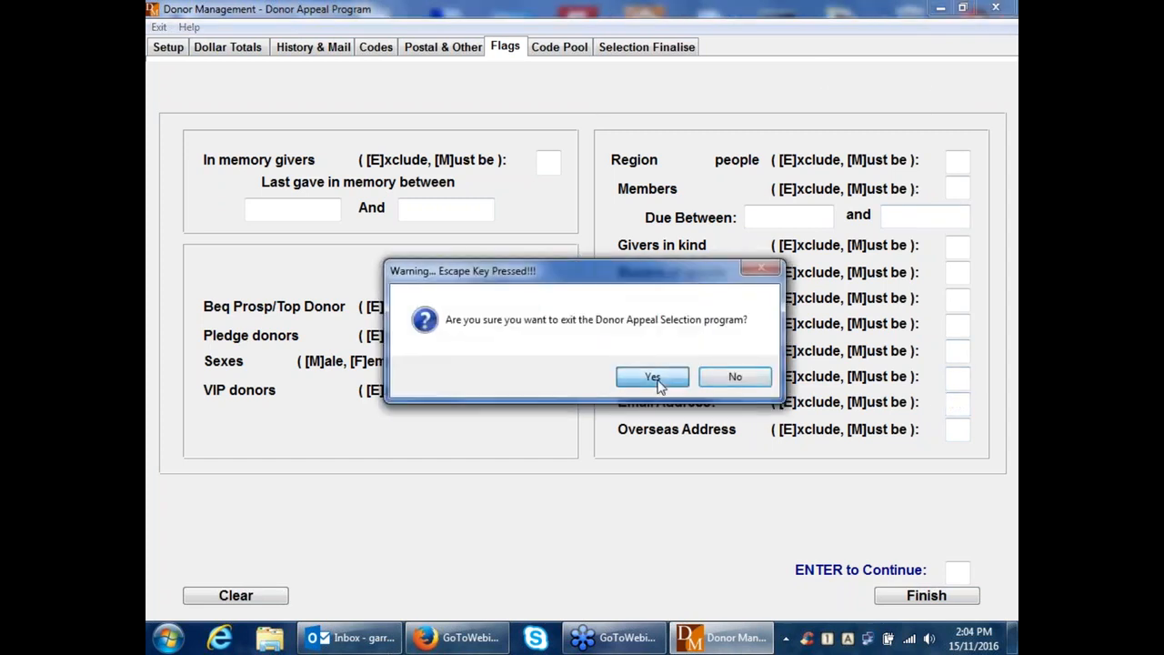
pyautogui.click(654, 378)
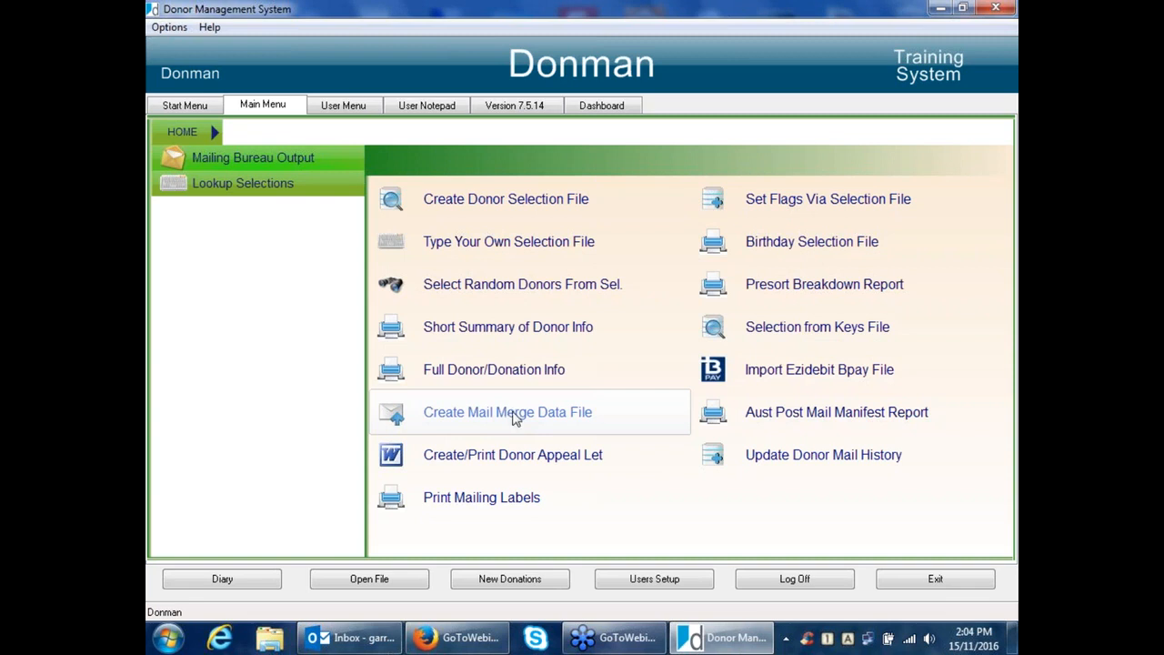
# Step: Start a mail merge data file from the "2016 donors" selection without alternative salutation, donation amounts or second addresses
pyautogui.click(513, 416)
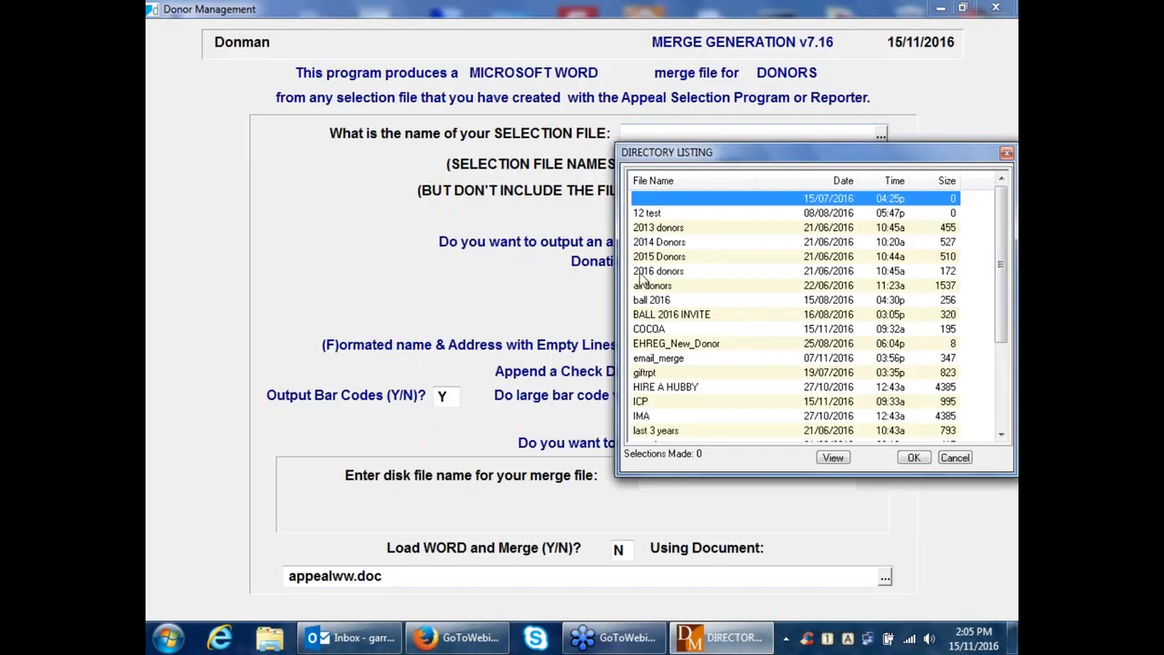
pyautogui.doubleClick(644, 272)
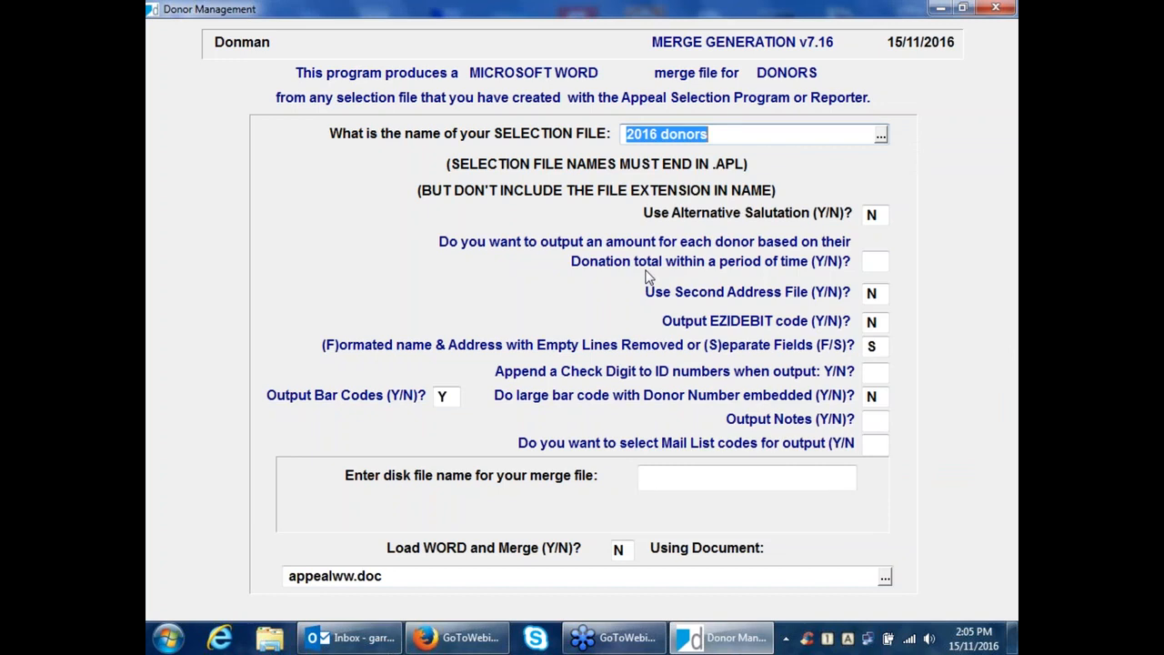
pyautogui.press('Return')
pyautogui.press('Return')
pyautogui.press('Return')
pyautogui.press('Return')
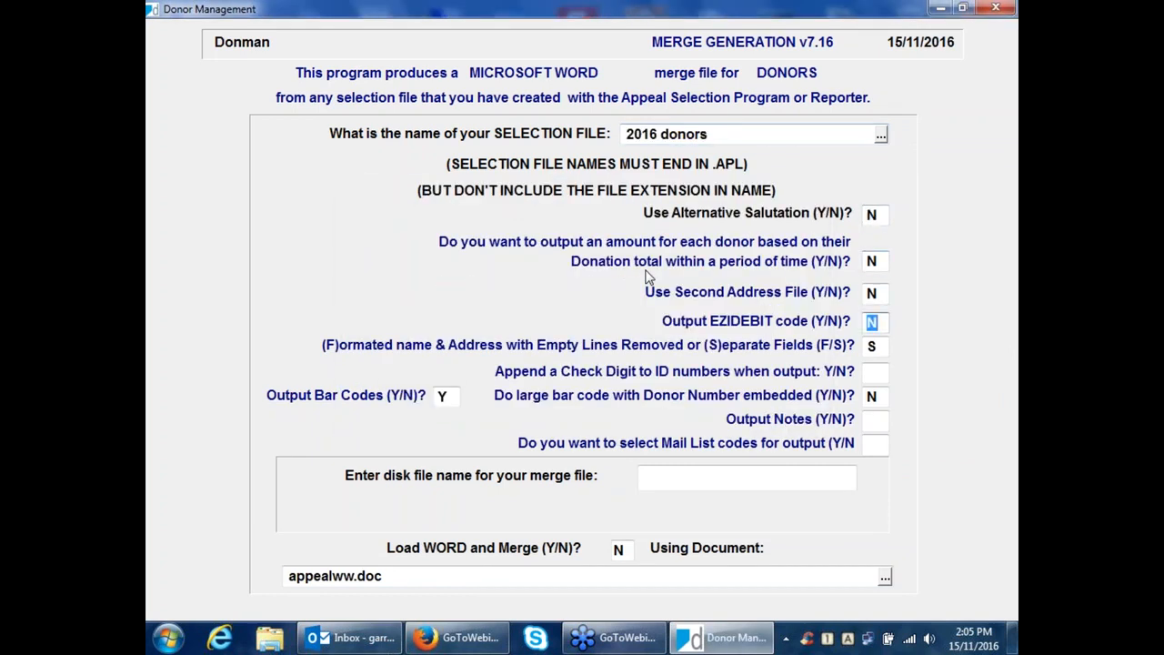
# Step: Keep separate fields and bar codes, decline the EZIDEBIT code, check digit, notes and Mail List codes, and output to APPEAL.TXT without loading Word
pyautogui.press('Return')
pyautogui.press('Return')
pyautogui.press('Return')
pyautogui.press('Return')
pyautogui.press('Return')
pyautogui.press('Return')
pyautogui.press('Return')
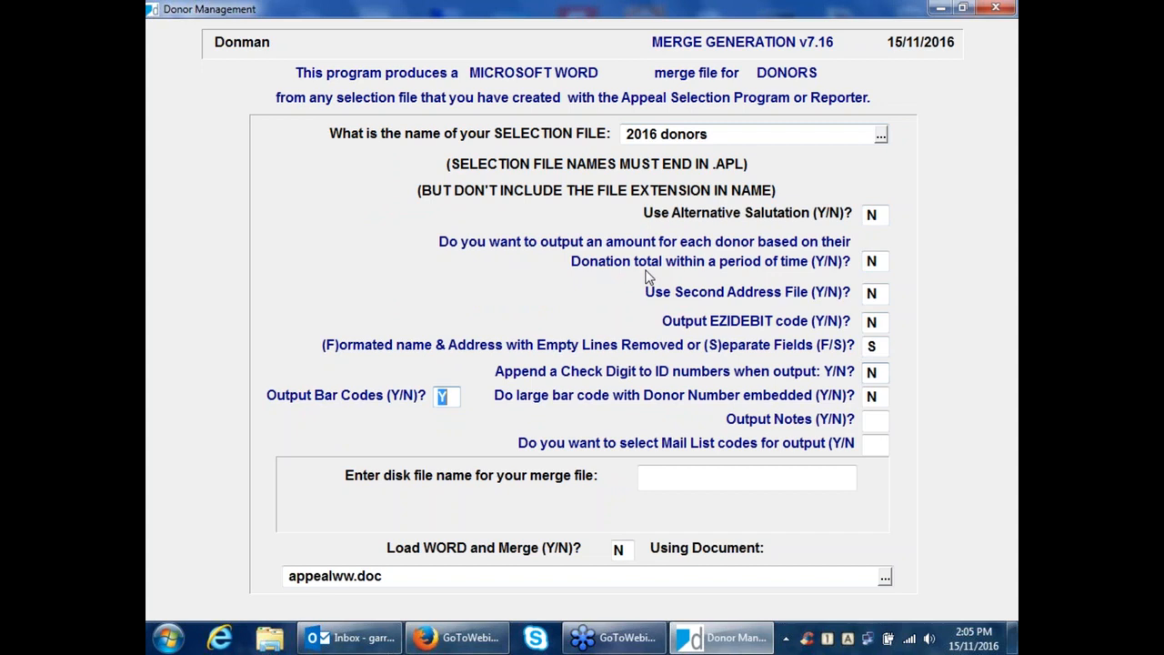
pyautogui.press('Return')
pyautogui.write('Y')
pyautogui.press('Return')
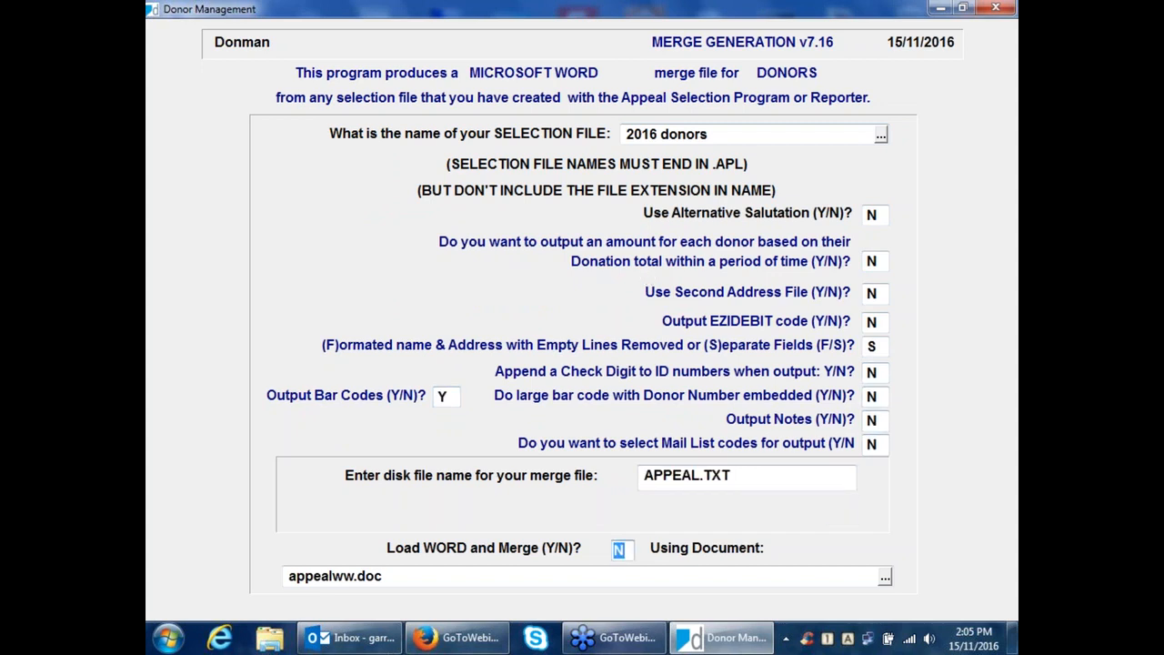
pyautogui.press('Return')
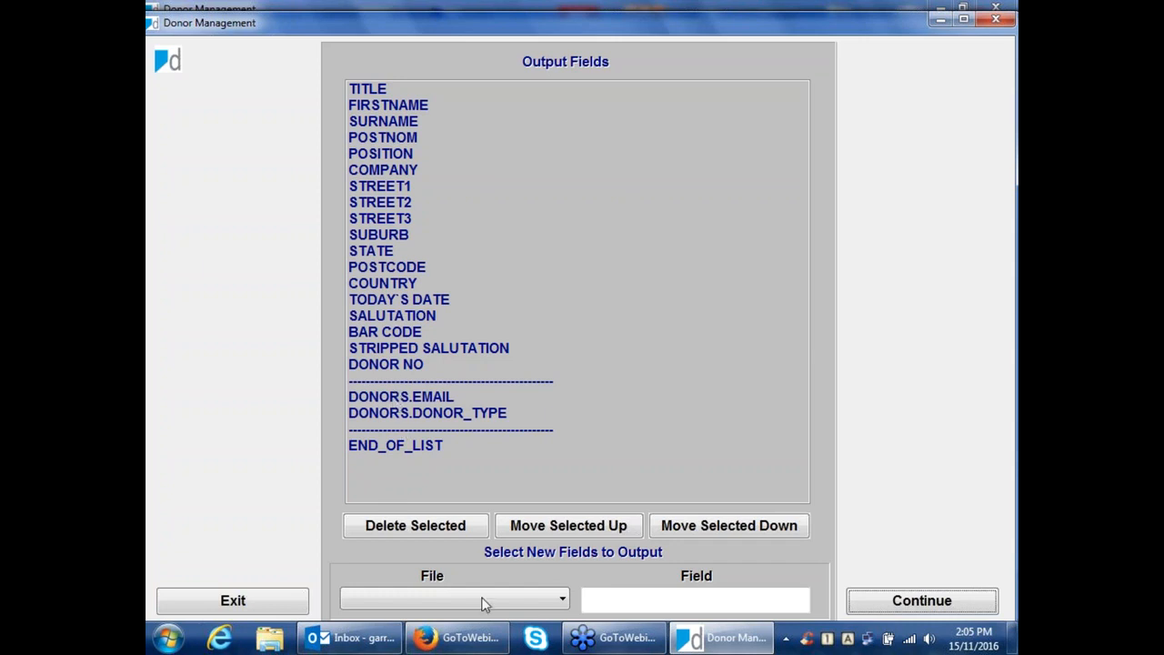
# Step: Pick EMAIL from the DONORS file's fields as a new output field, and cancel the field selection
pyautogui.click(540, 601)
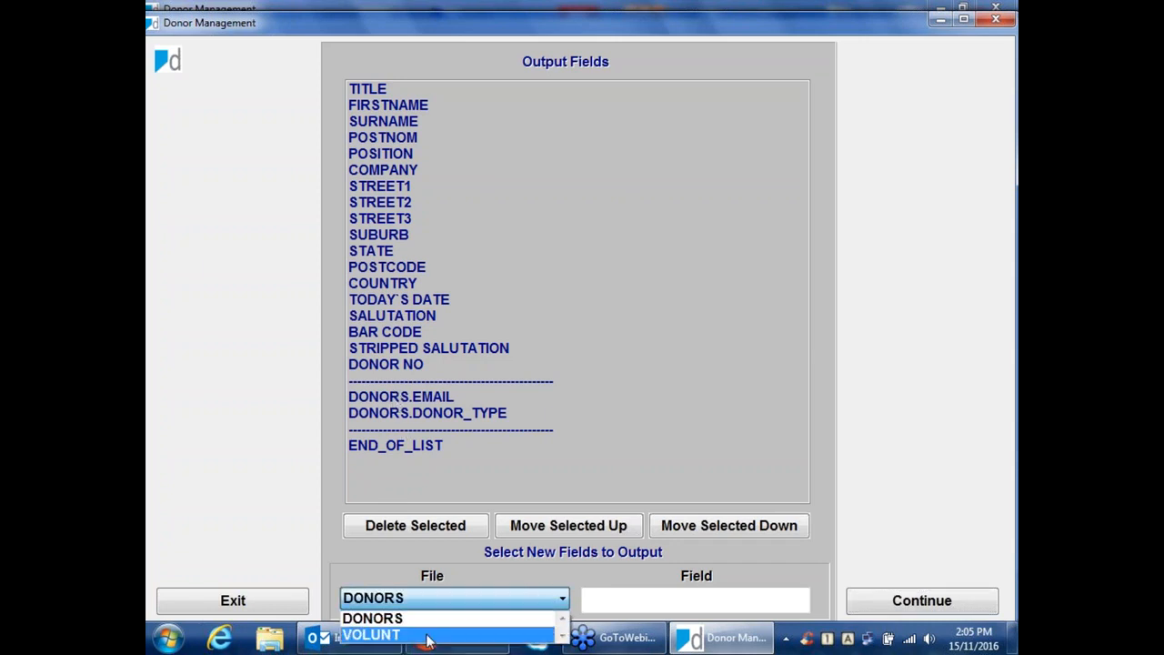
pyautogui.click(378, 620)
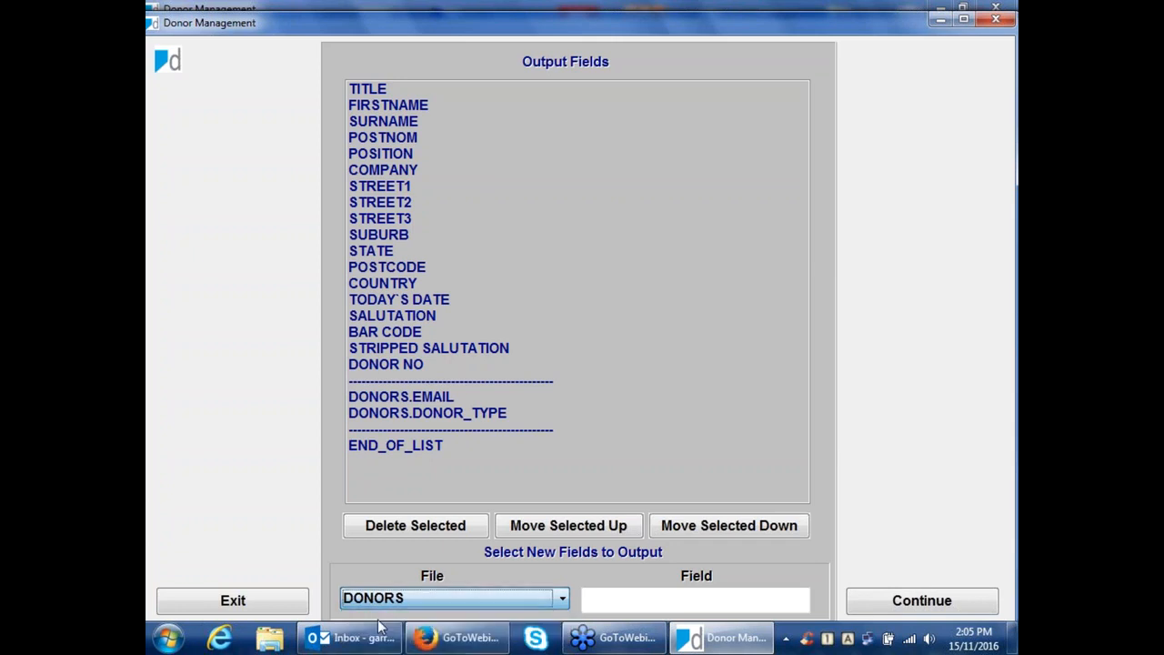
pyautogui.click(611, 598)
pyautogui.click(799, 598)
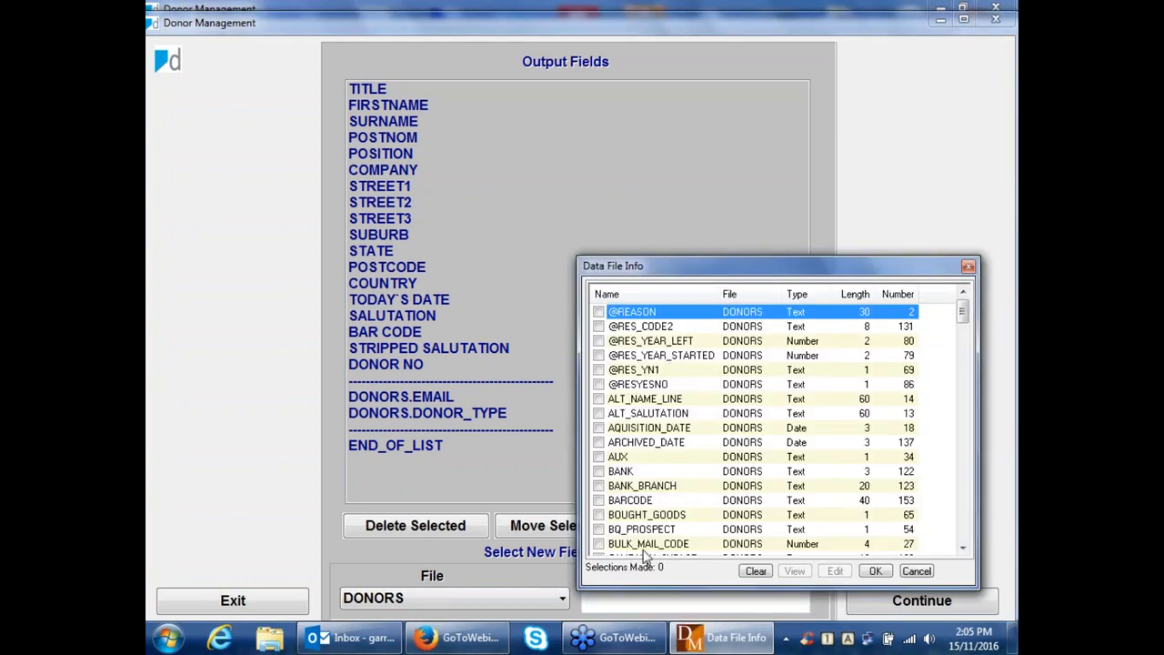
pyautogui.press('e')
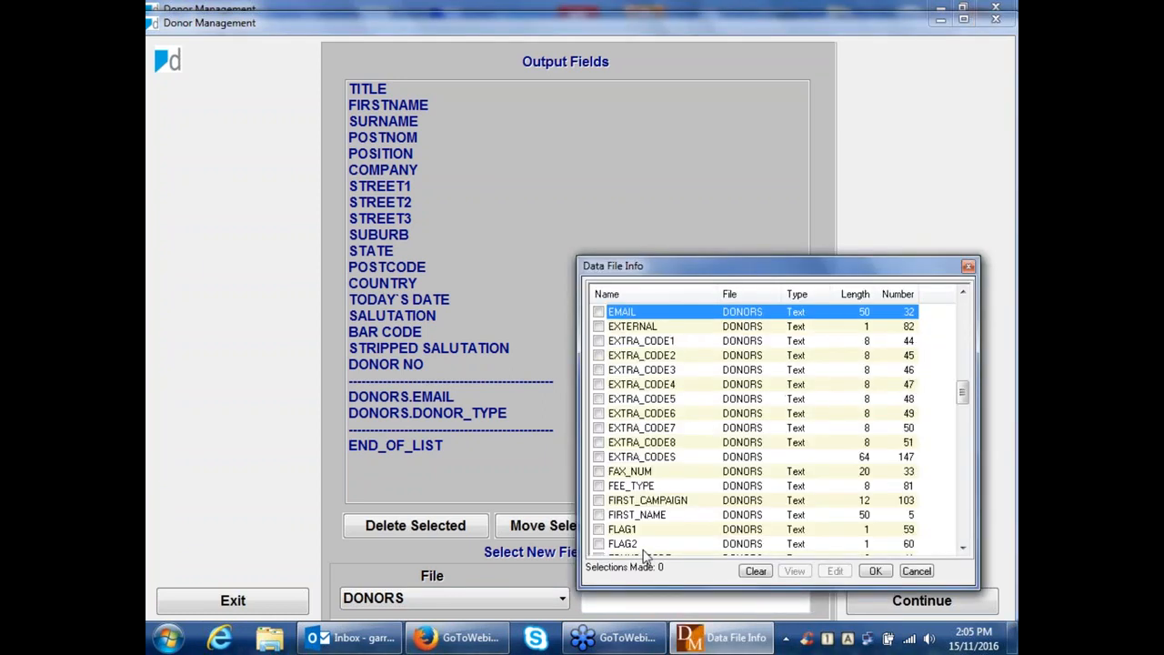
pyautogui.click(598, 312)
pyautogui.click(920, 575)
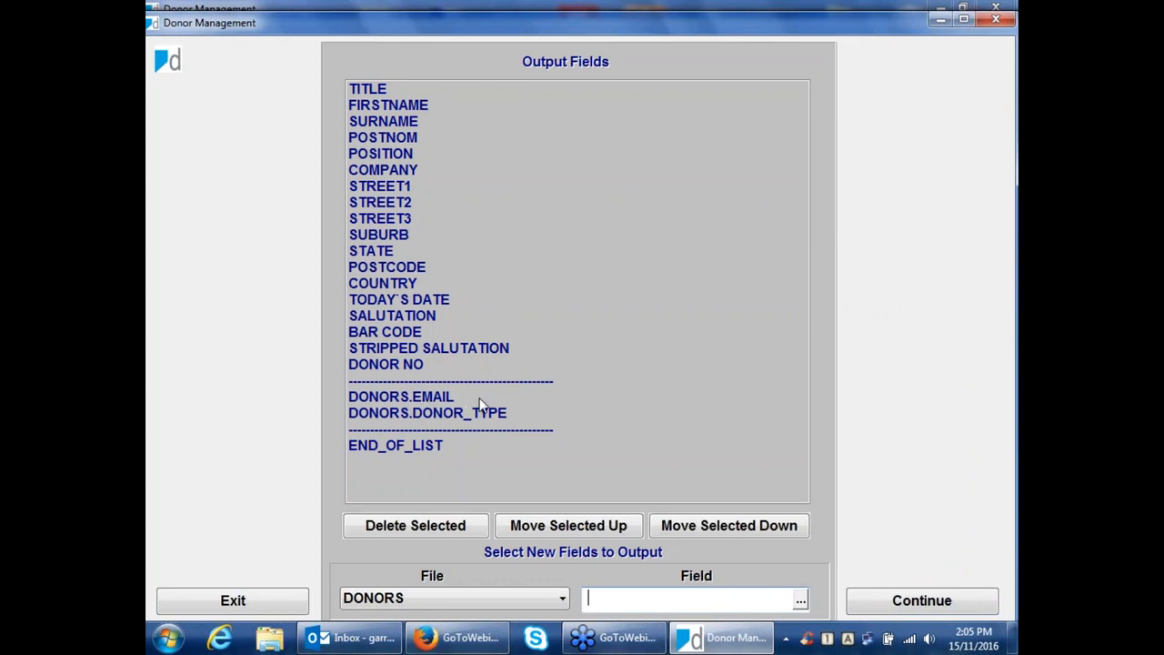
# Step: Generate the merge file with DONORS.EMAIL among the output fields, and end the report
pyautogui.click(429, 398)
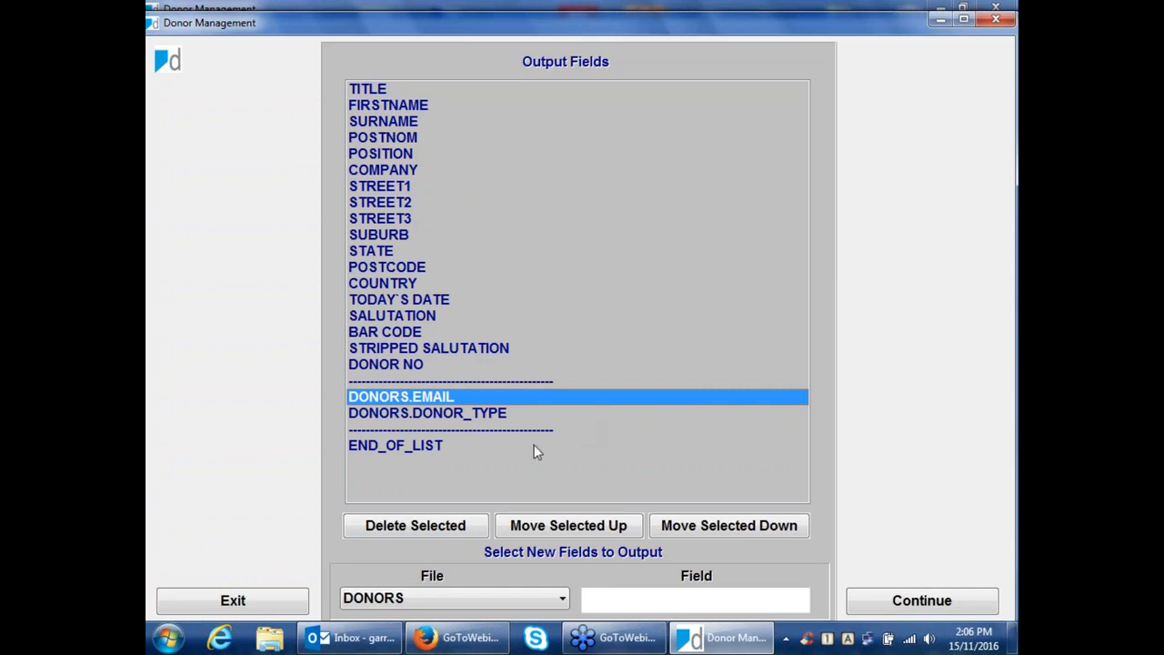
pyautogui.click(909, 604)
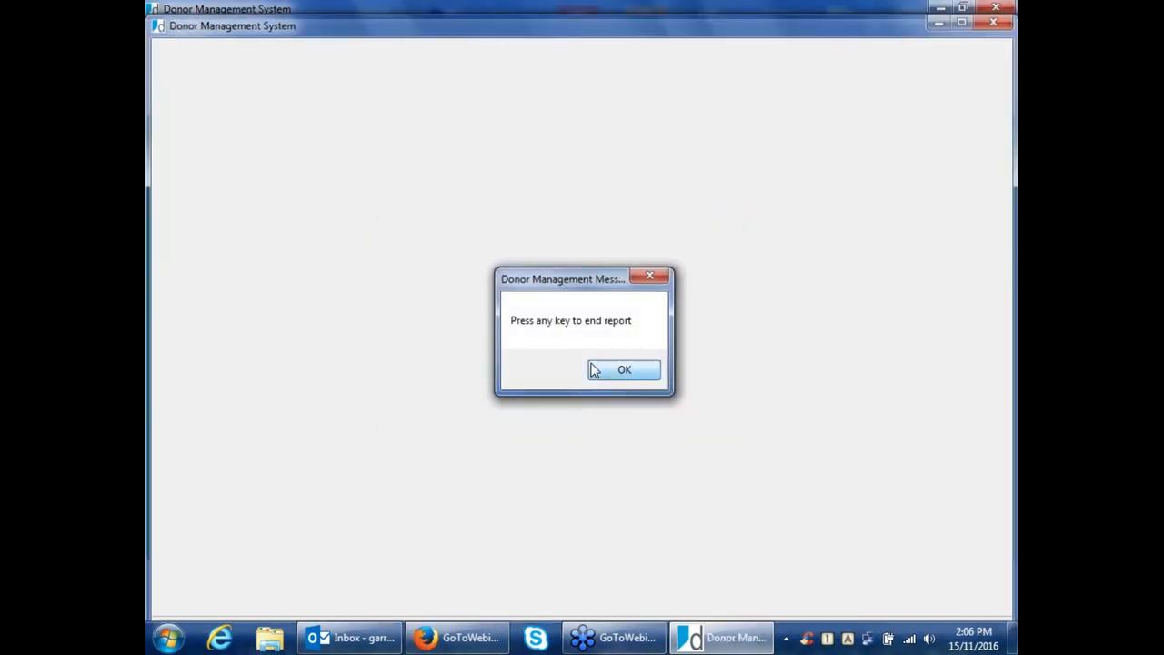
pyautogui.click(597, 369)
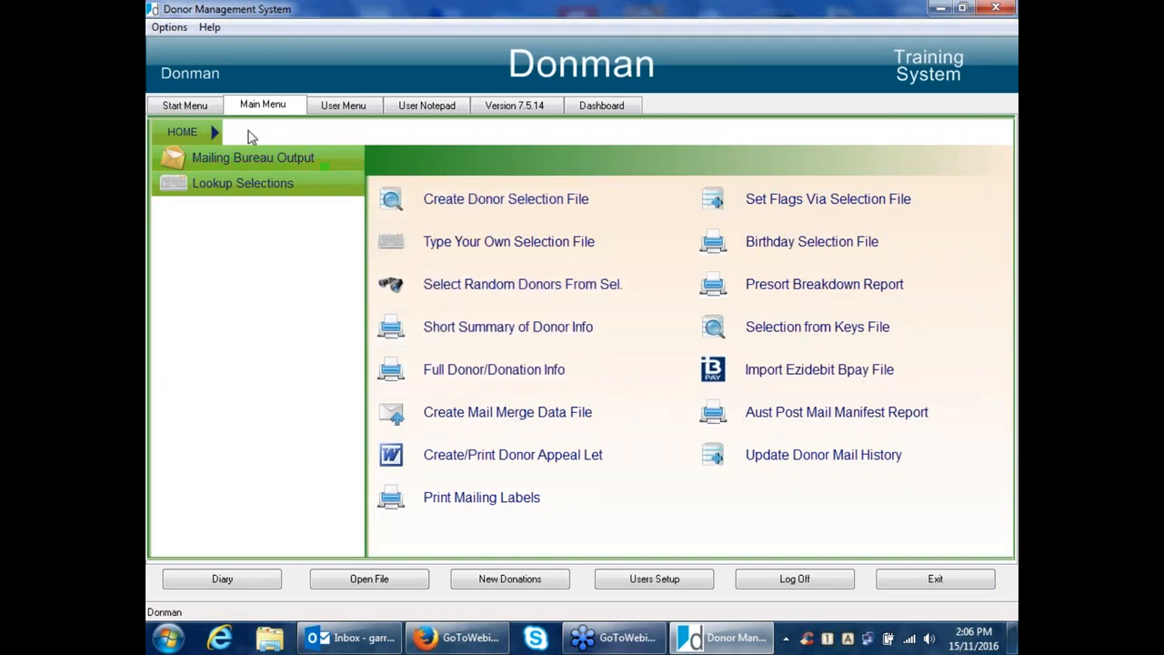
# Step: Open the Donor Entry screen from the Start Menu and maximize its window
pyautogui.click(185, 105)
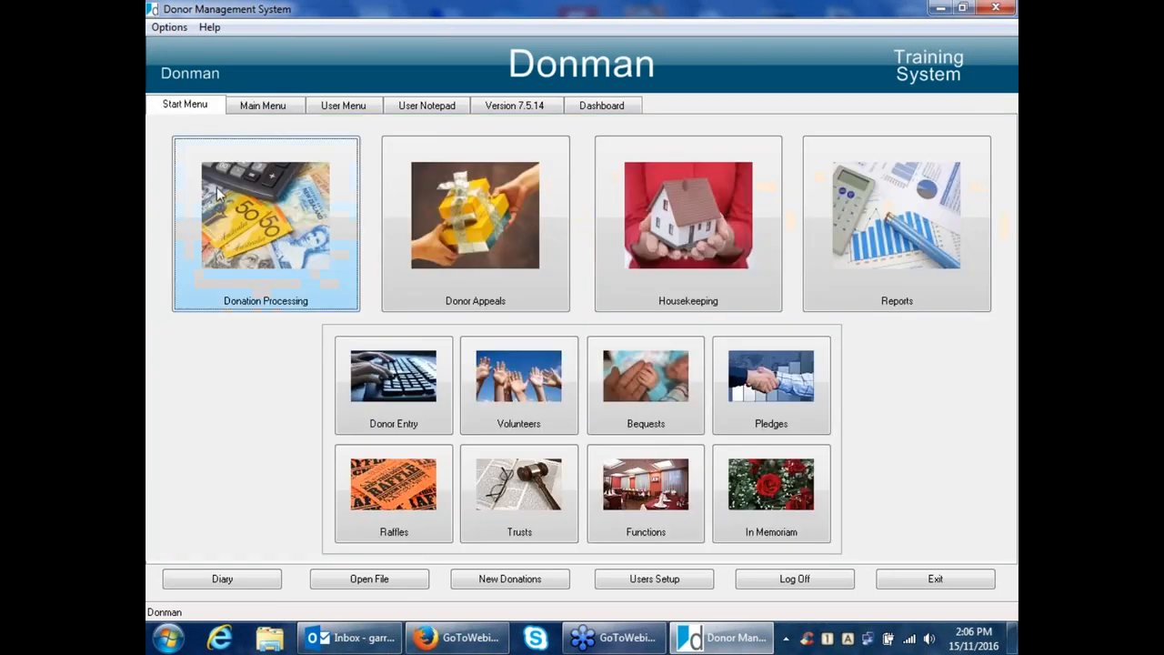
pyautogui.click(403, 384)
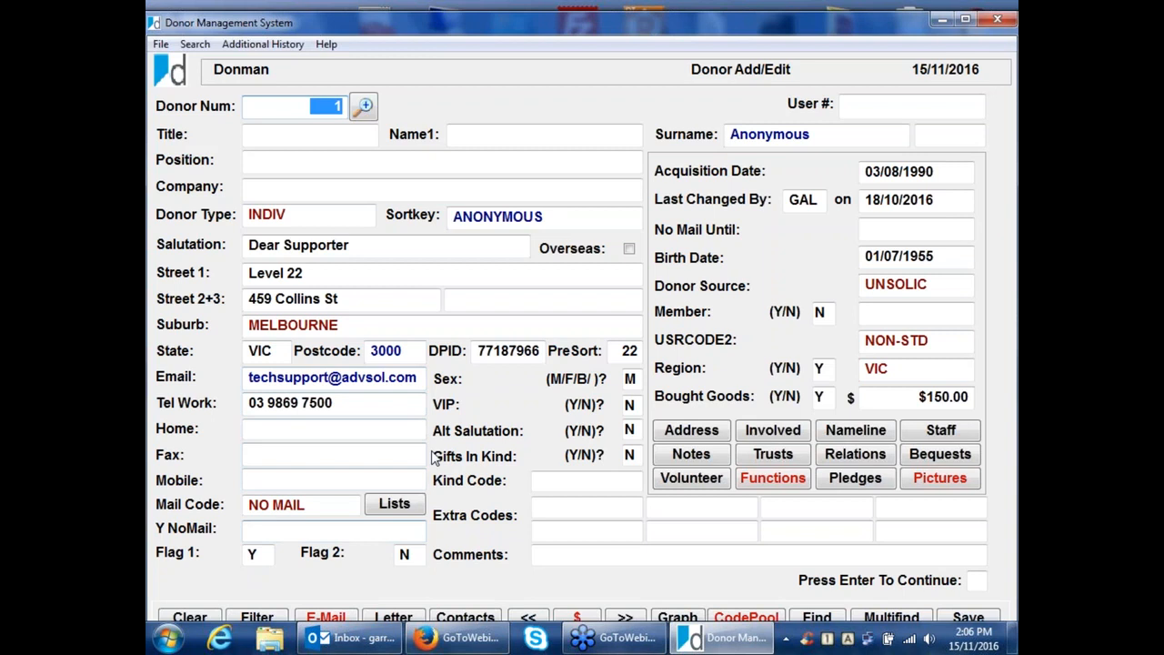
pyautogui.click(969, 21)
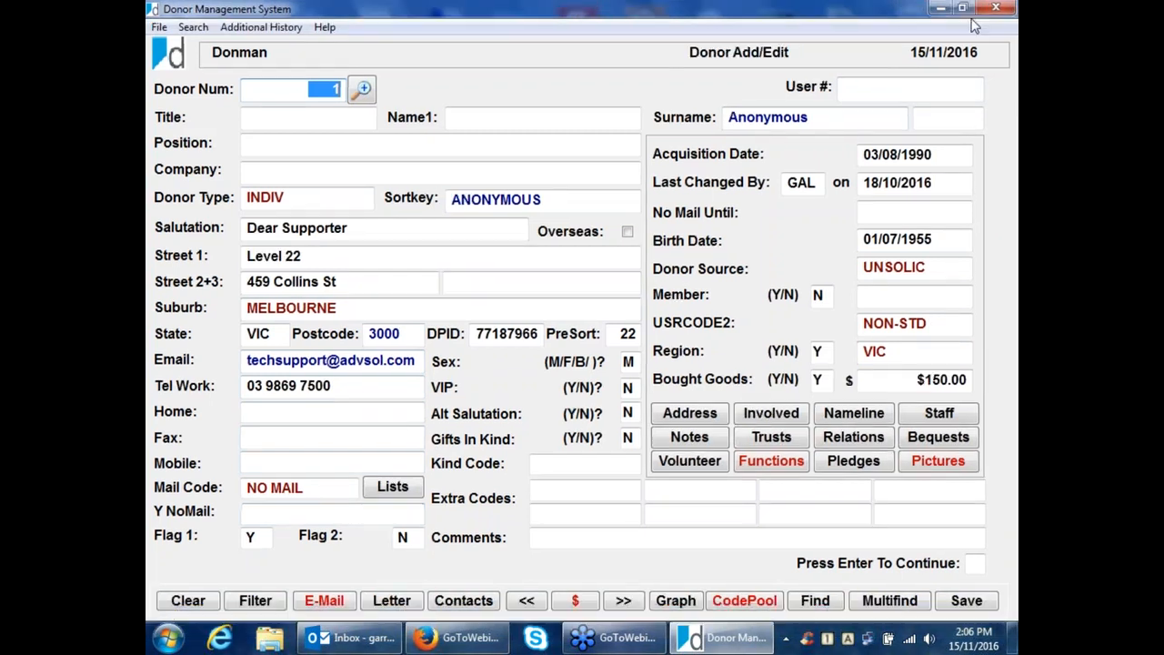
# Step: Start an email to the open donor with the topic "webinar test" and create a contact record for it
pyautogui.click(327, 604)
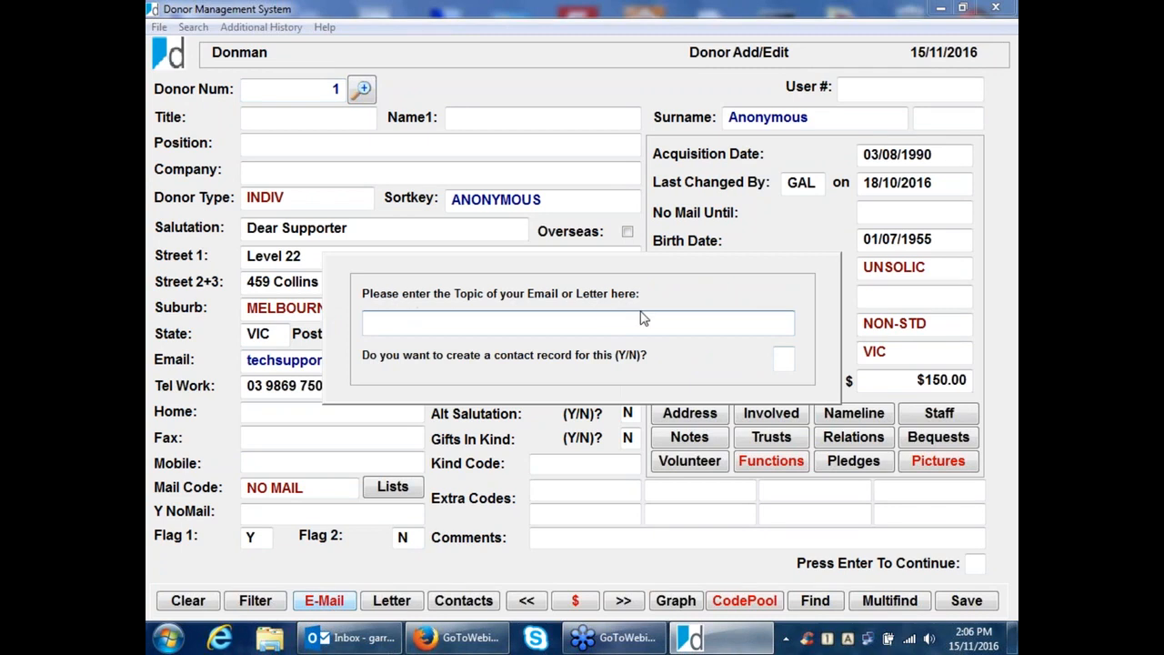
pyautogui.write('webinar test')
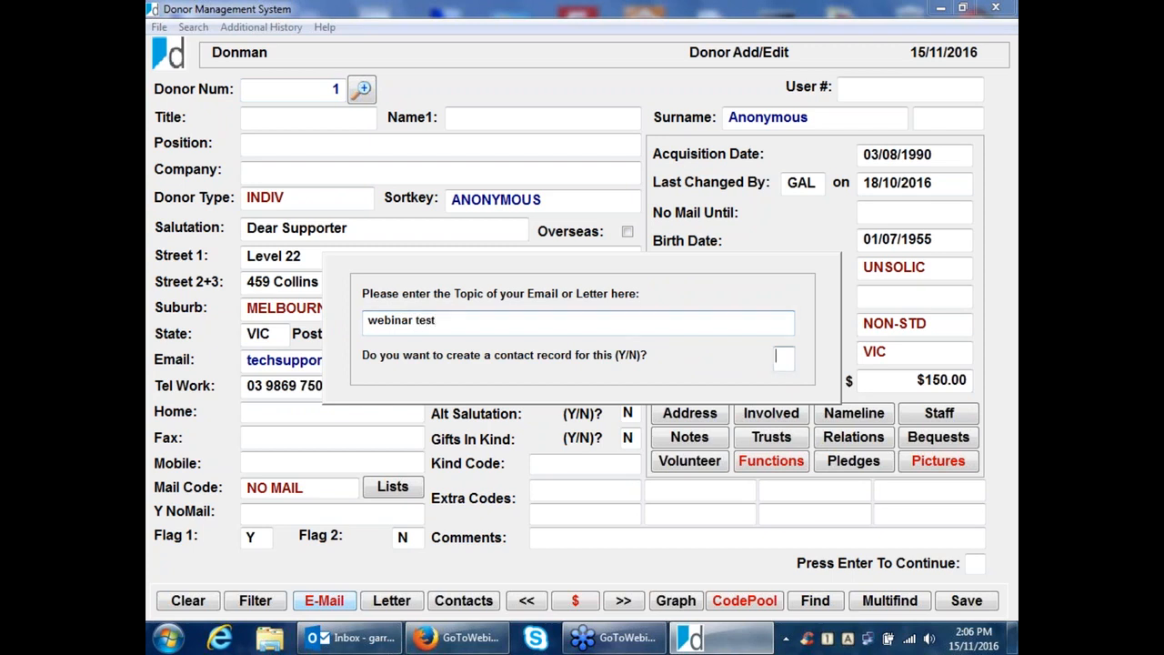
pyautogui.write('Y')
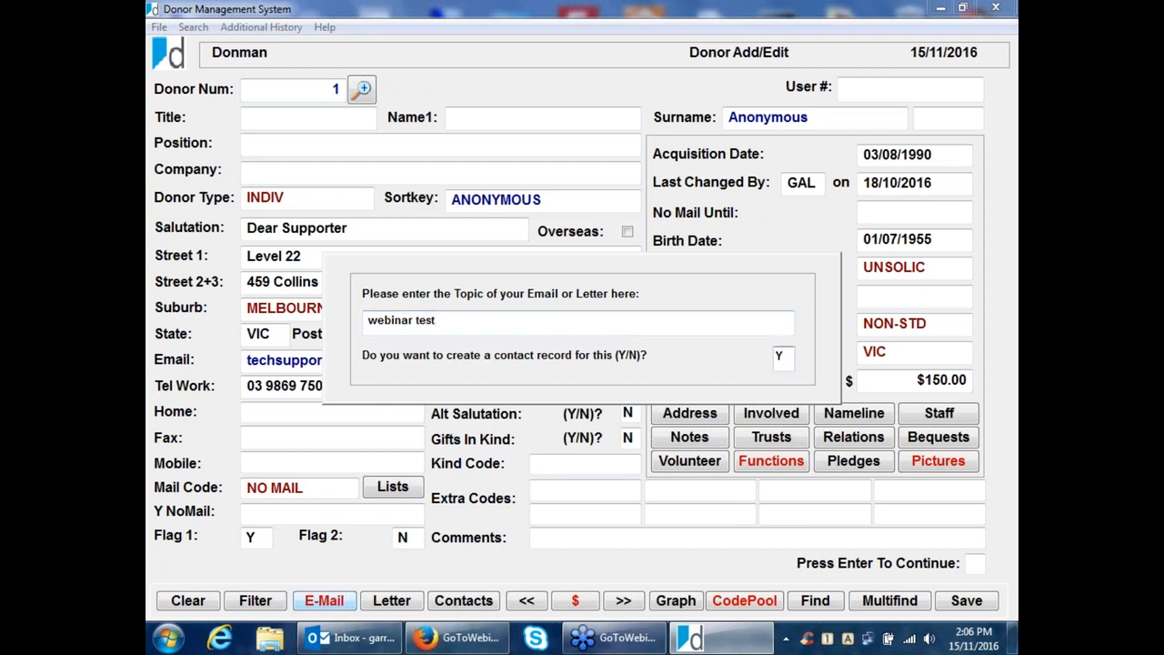
pyautogui.press('Return')
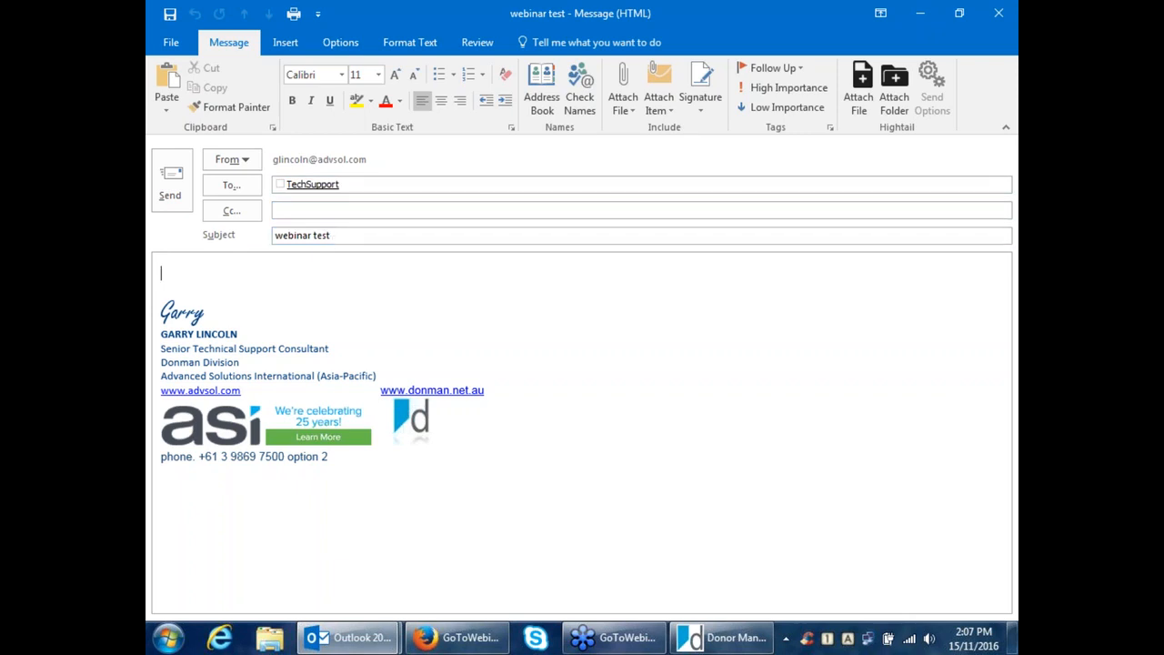
# Step: Close the "webinar test" message without saving it and exit the Donor Add/Edit screen
pyautogui.click(998, 16)
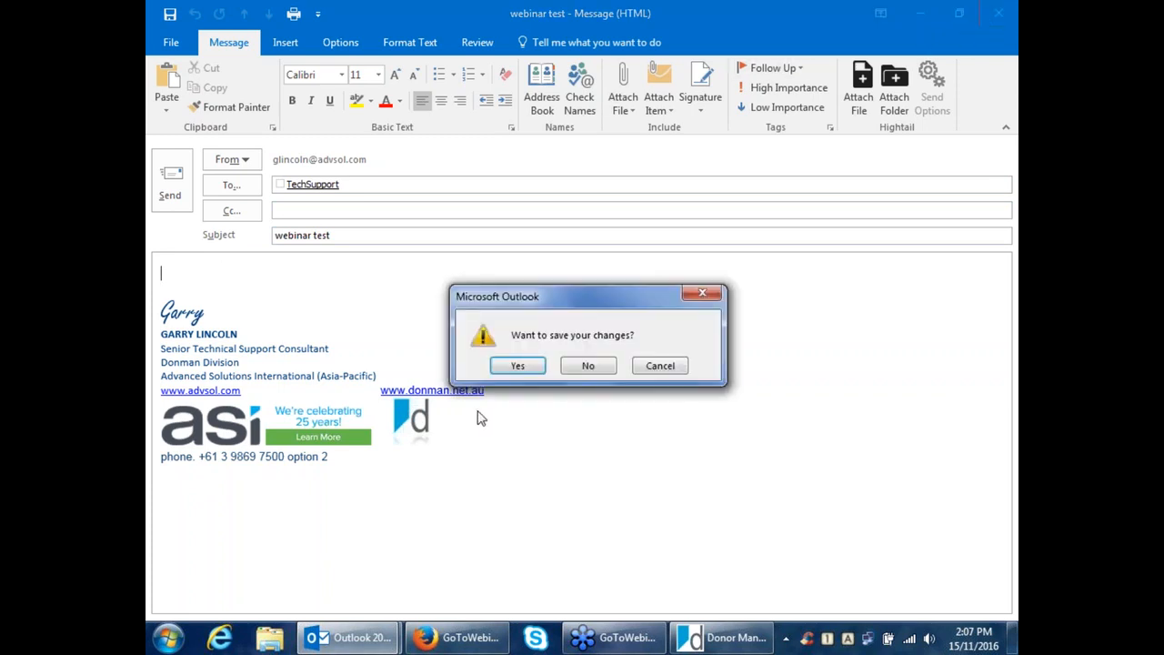
pyautogui.click(589, 366)
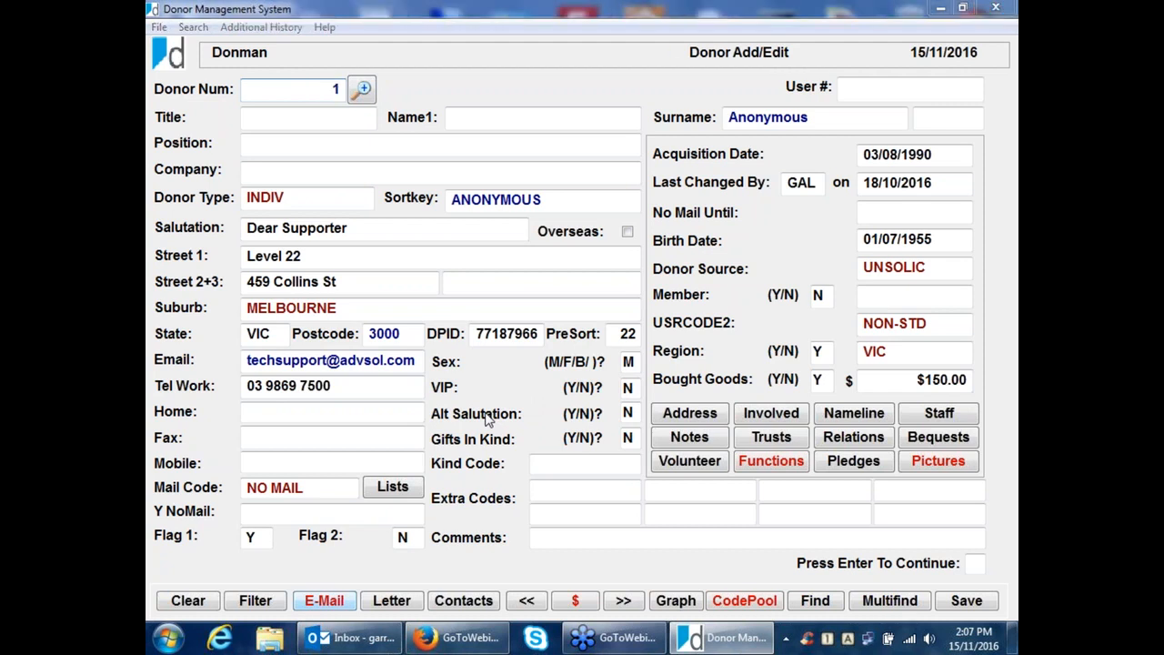
pyautogui.press('Escape')
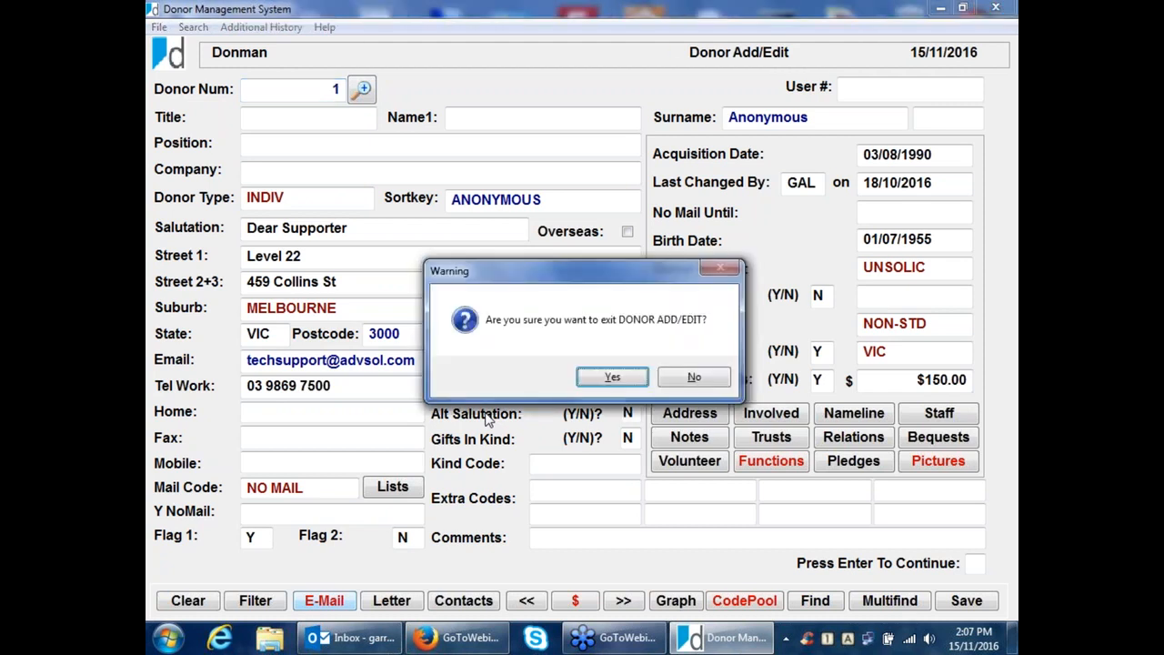
pyautogui.click(612, 377)
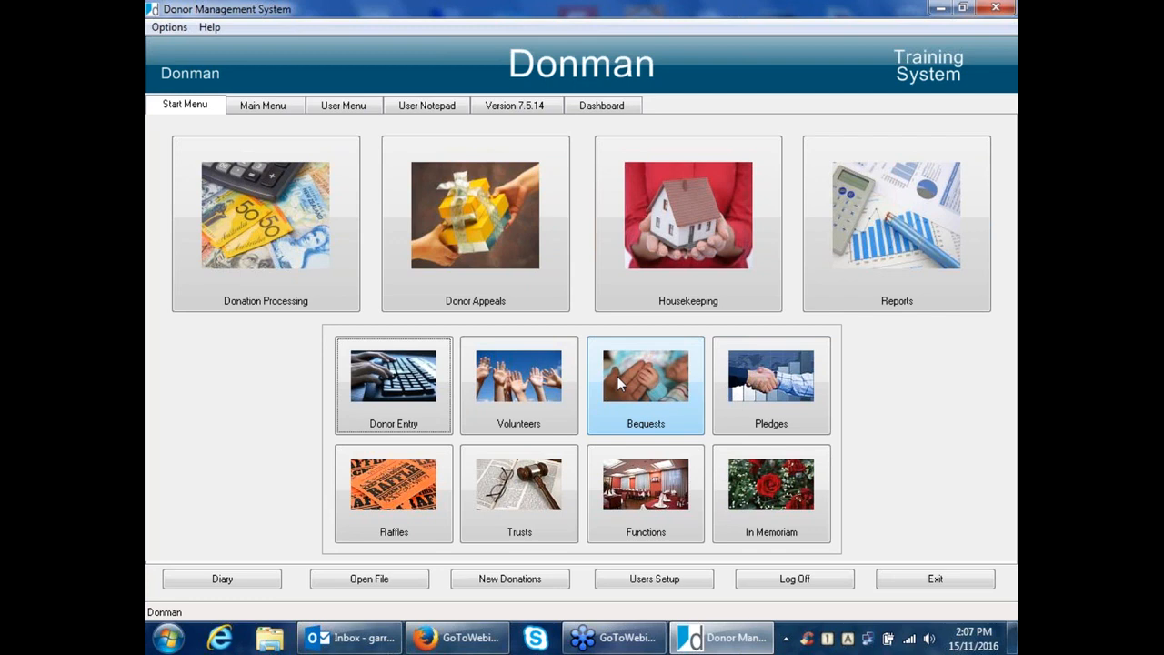
# Step: Minimize Donman, start Word 2016 and open the recent document Email Webinar.docx
pyautogui.click(940, 10)
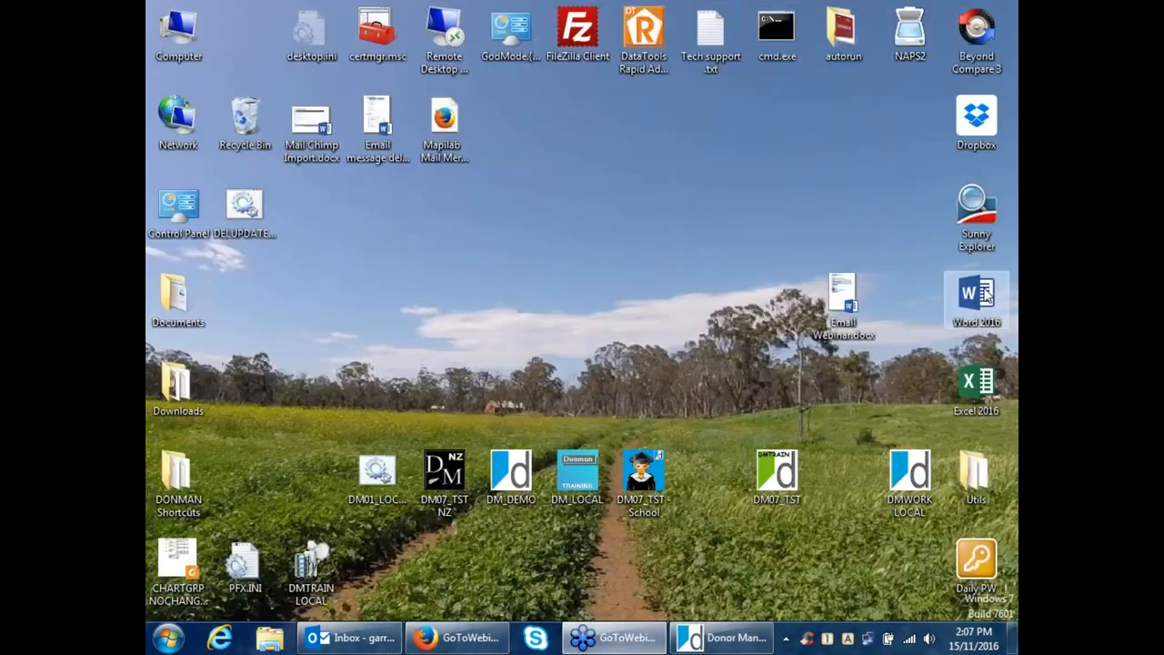
pyautogui.doubleClick(977, 297)
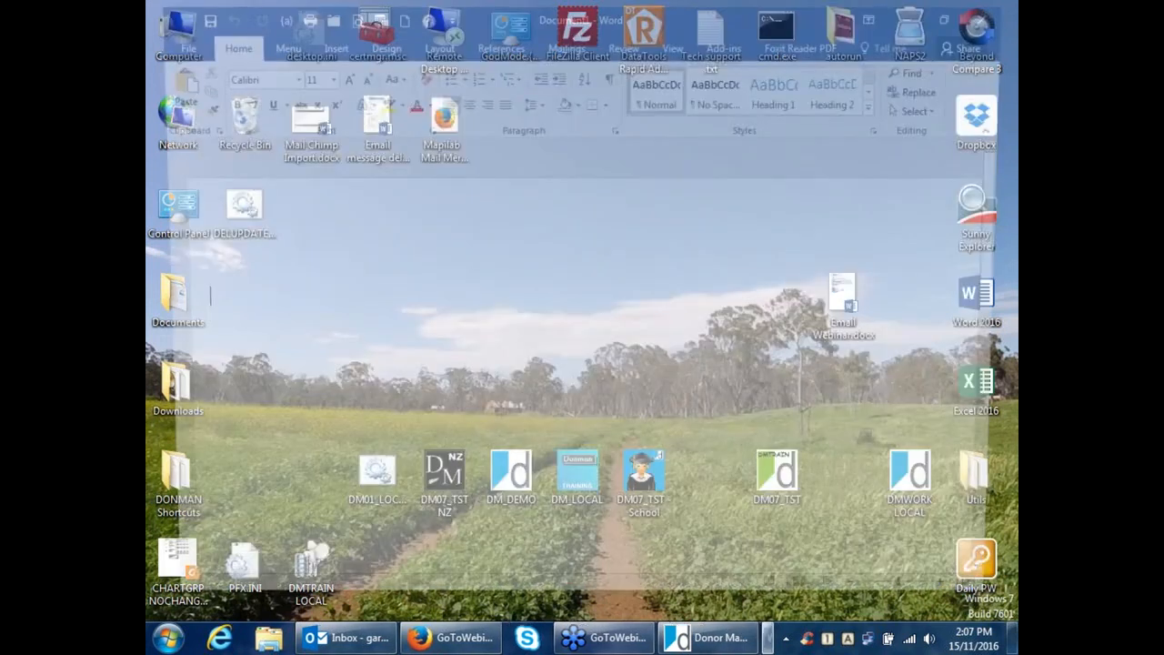
pyautogui.click(167, 44)
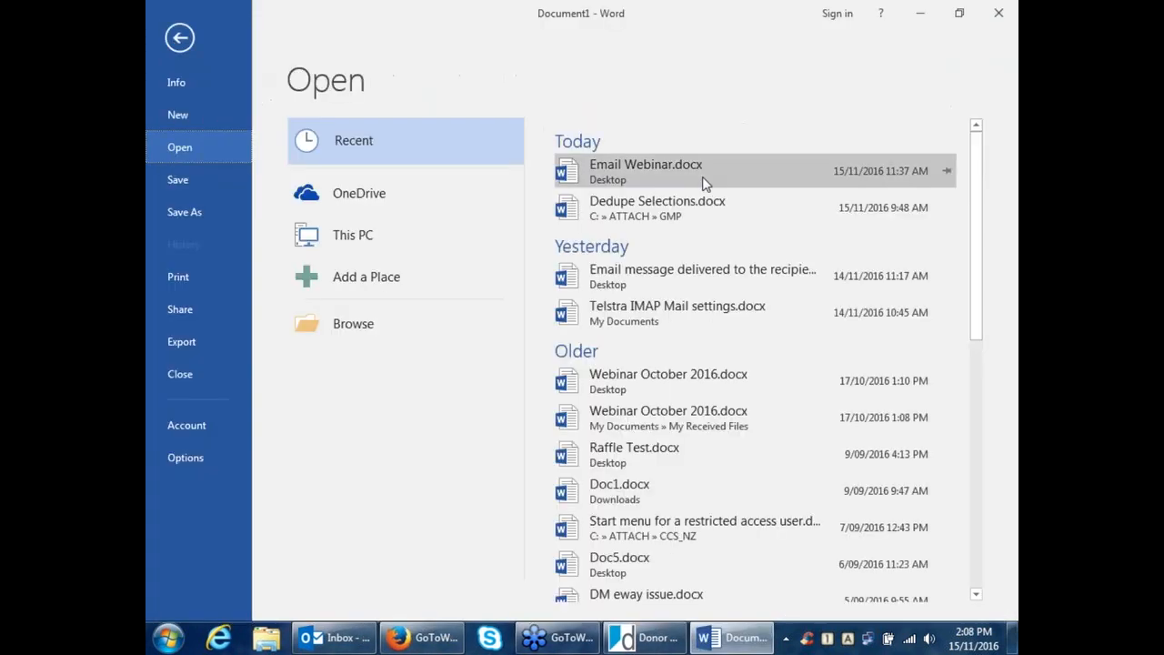
pyautogui.press('Escape')
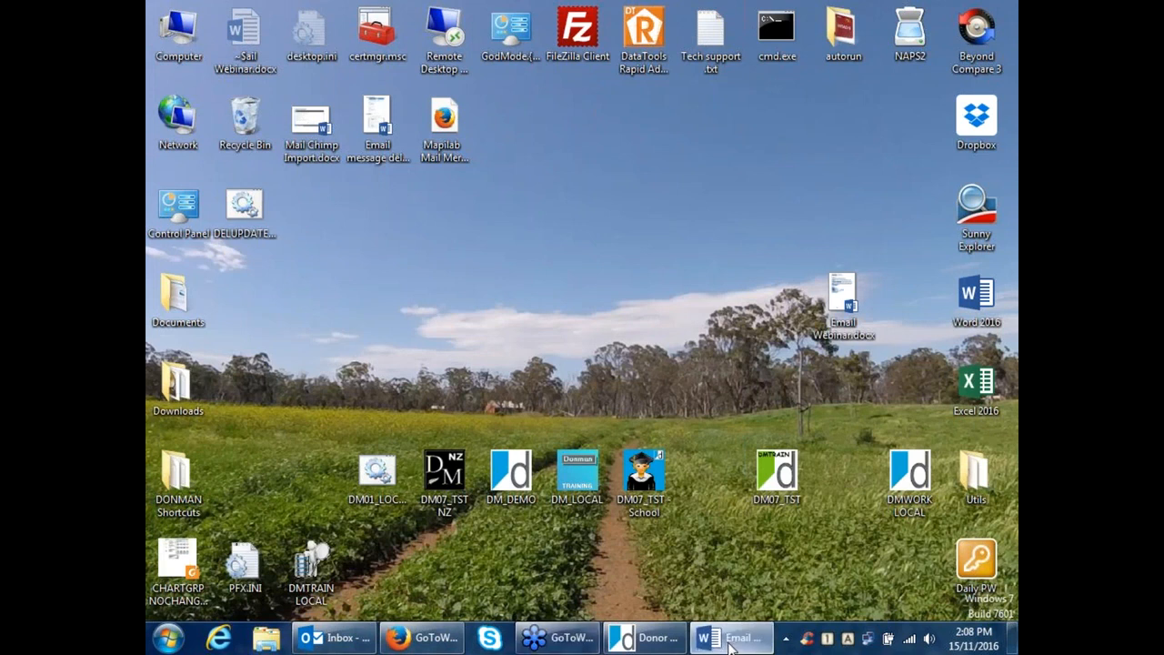
pyautogui.click(731, 639)
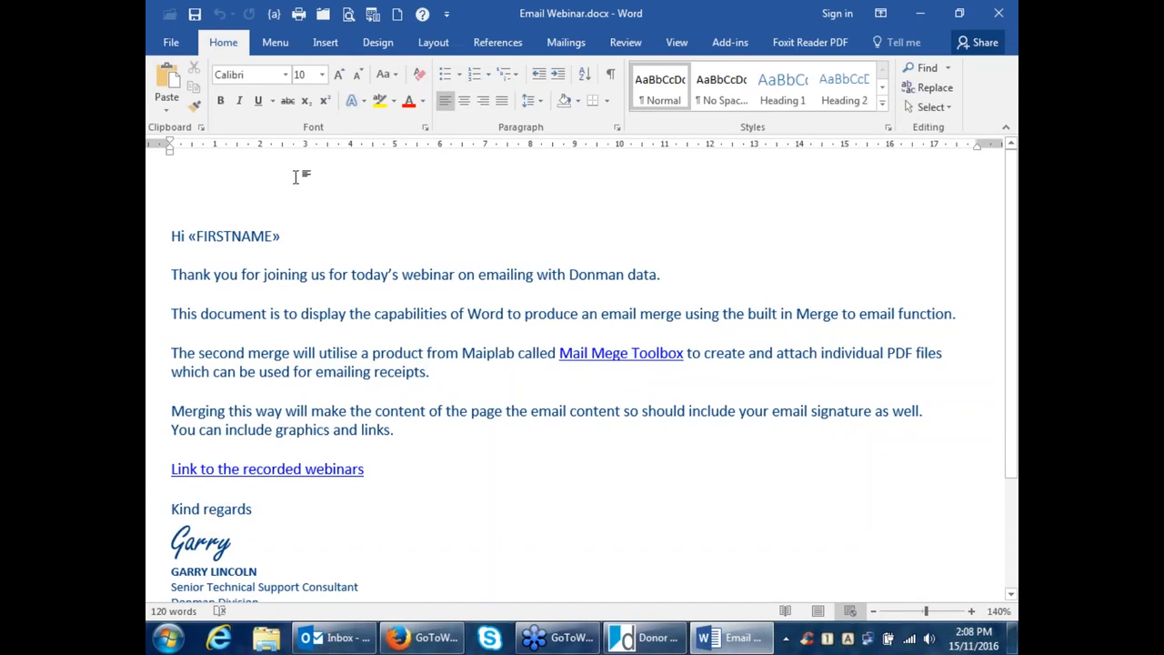
# Step: Show the document in Print Layout and look through the letter from the header logo to the signature
pyautogui.click(274, 44)
pyautogui.click(219, 69)
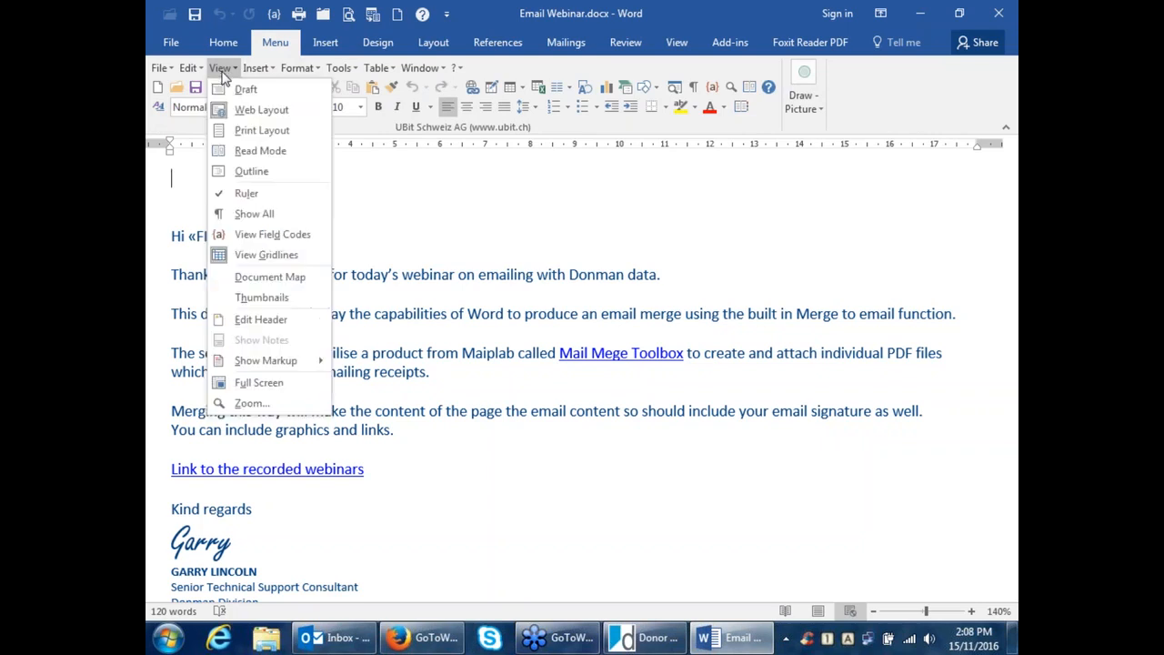
pyautogui.click(256, 133)
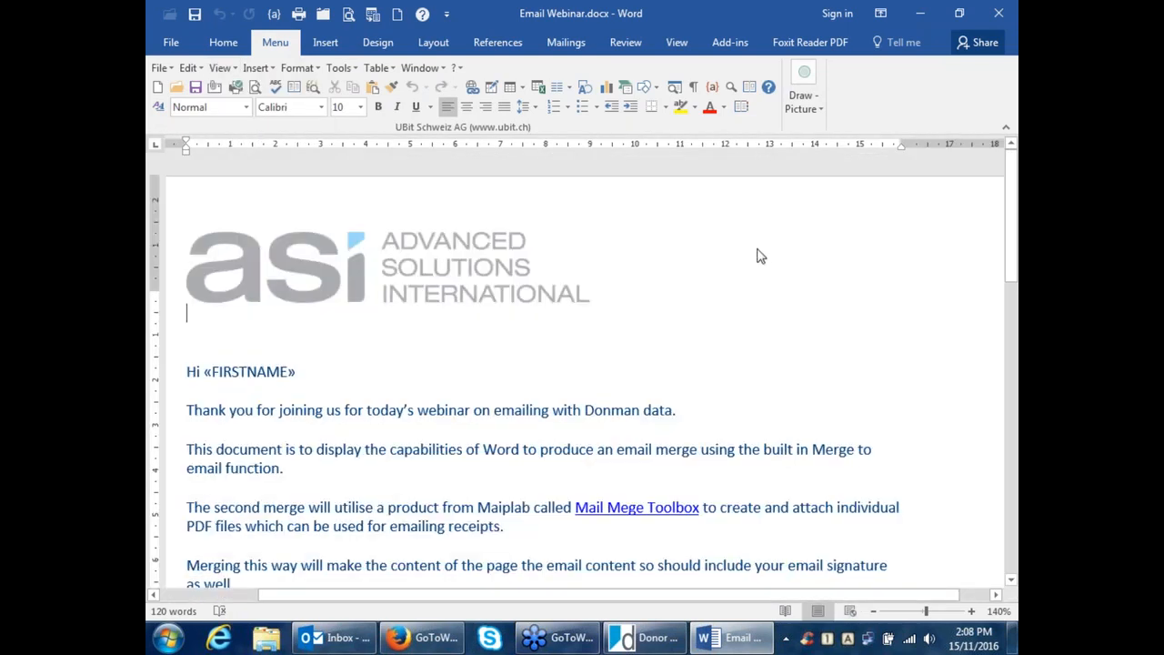
pyautogui.scroll(-1, 663, 243)
pyautogui.scroll(1, 663, 243)
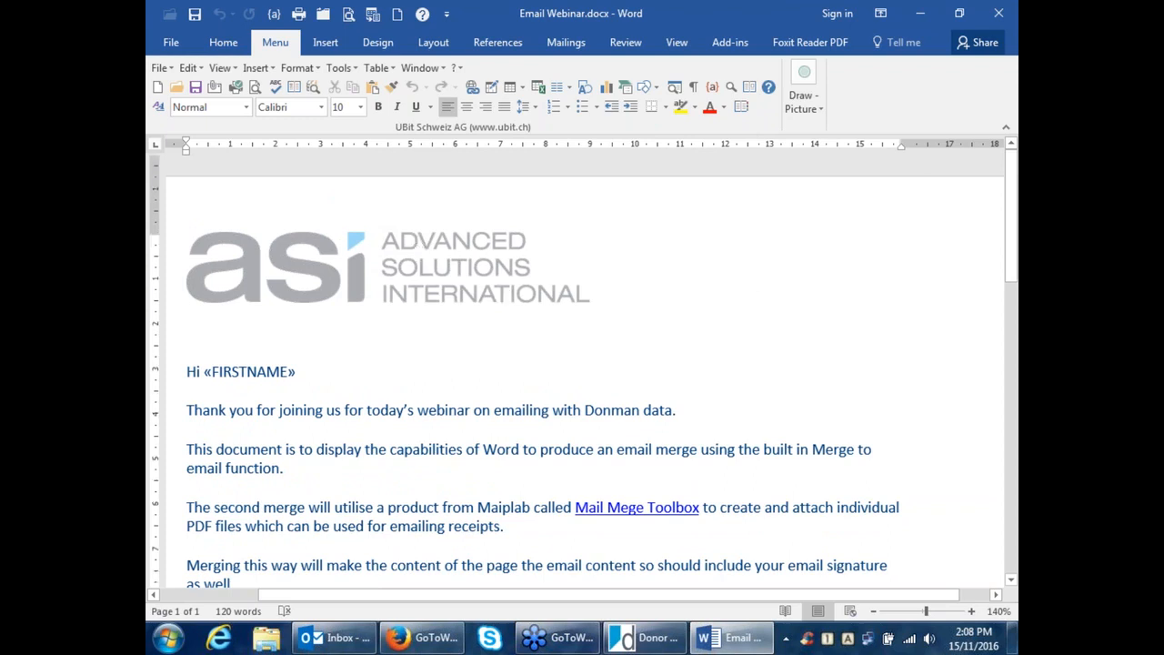
pyautogui.scroll(-3, 818, 282)
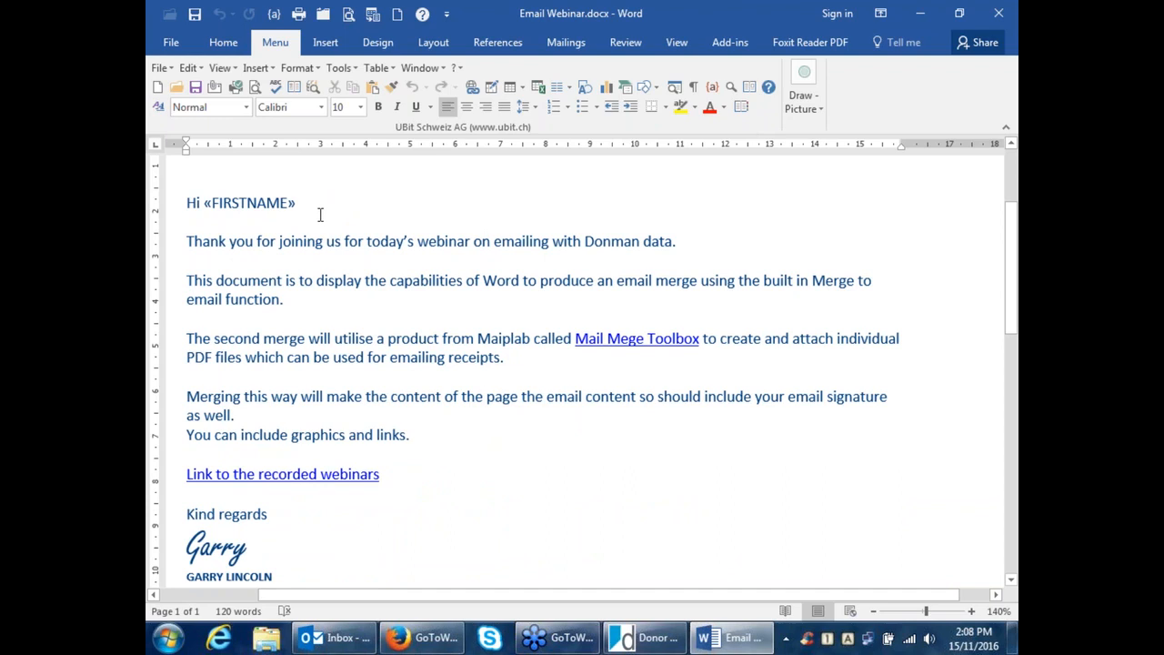
pyautogui.scroll(-6, 320, 215)
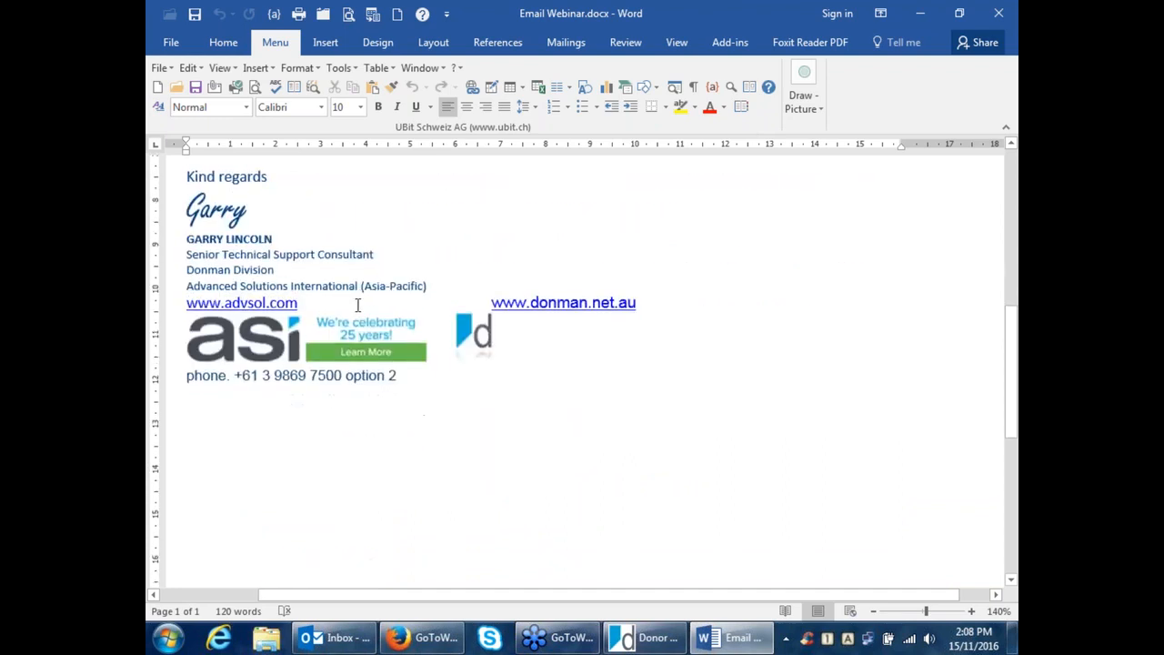
pyautogui.scroll(4, 357, 304)
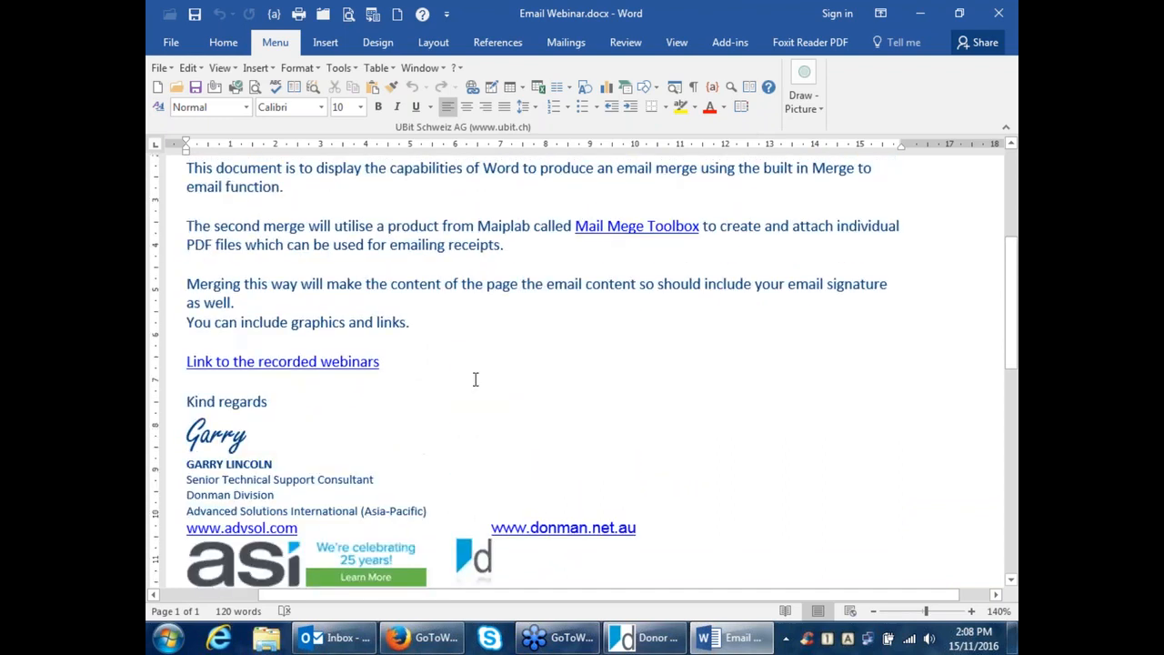
pyautogui.scroll(5, 475, 379)
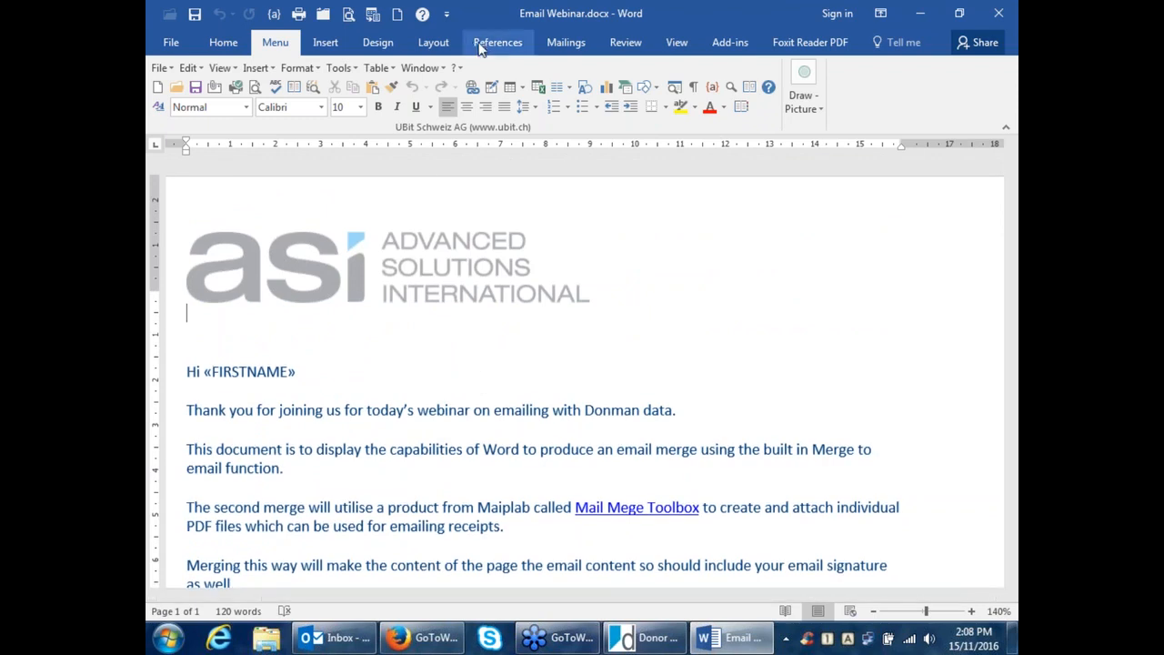
# Step: Set the document's mail merge type to E-mail Messages
pyautogui.click(558, 42)
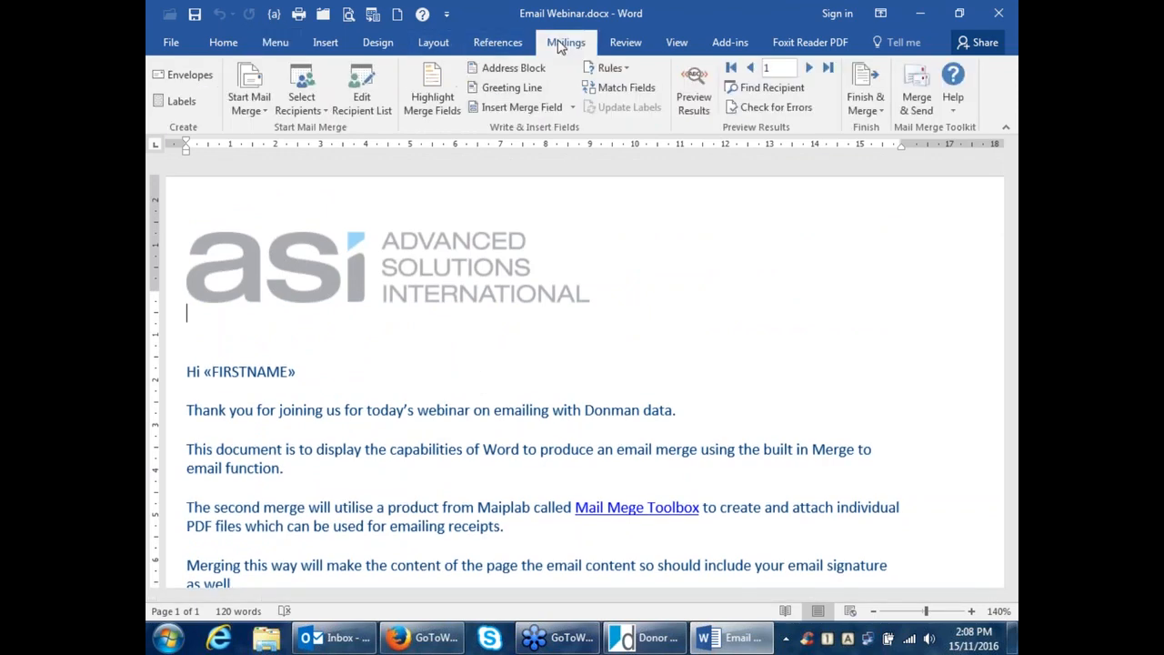
pyautogui.click(866, 100)
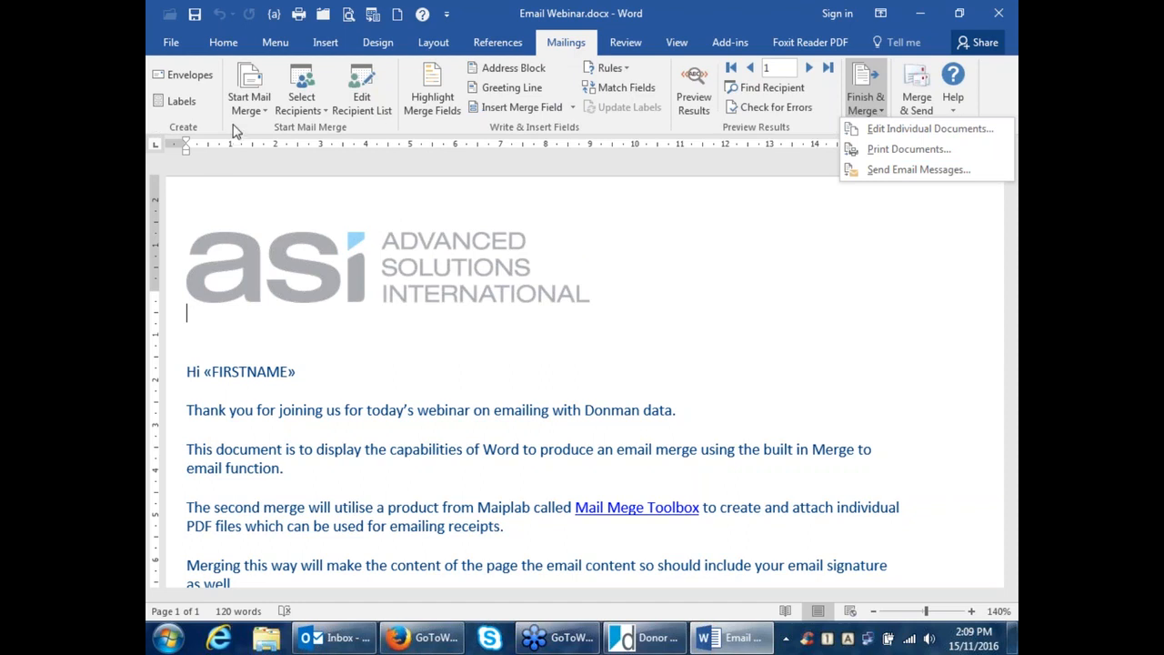
pyautogui.click(256, 97)
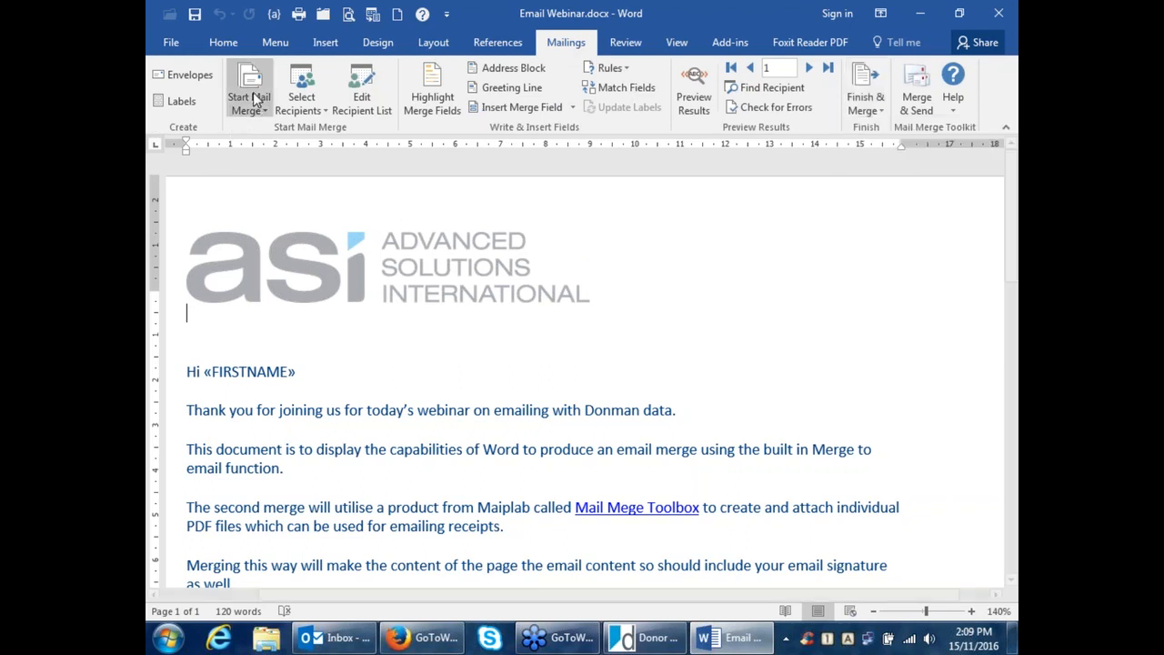
pyautogui.click(255, 100)
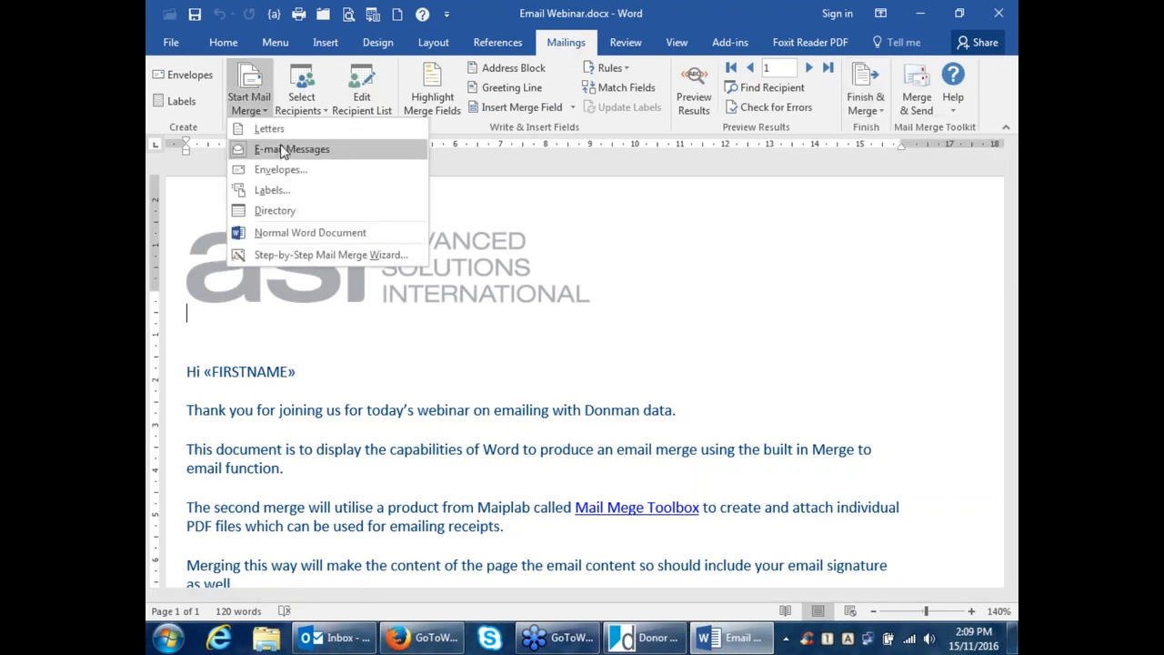
pyautogui.click(290, 151)
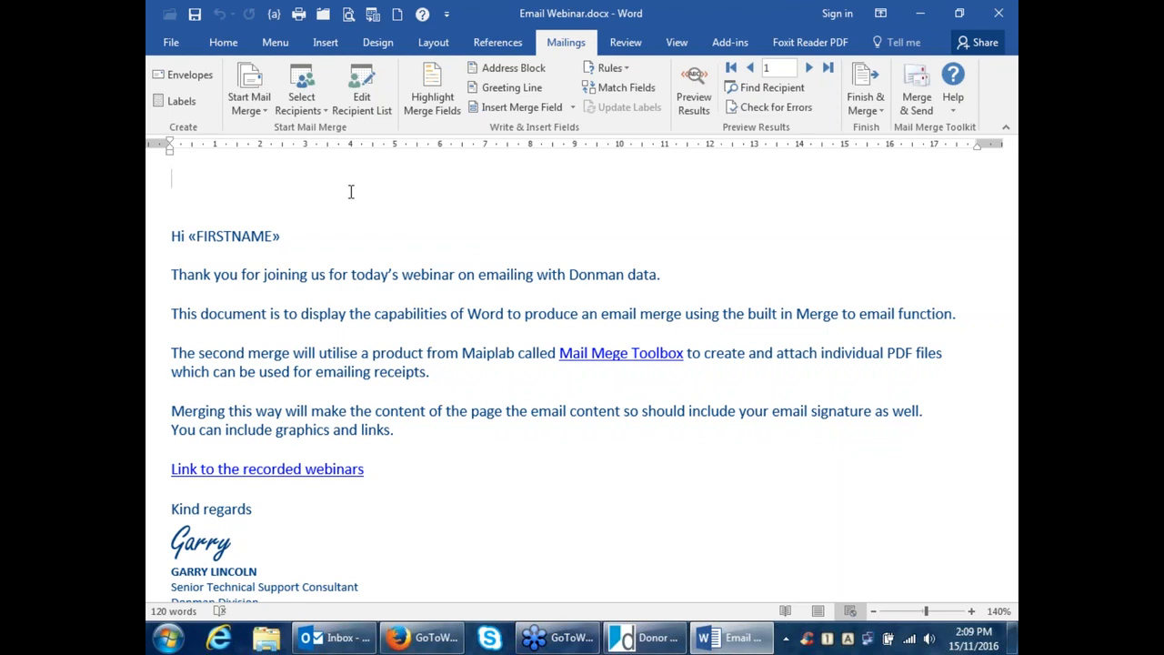
# Step: Delete the blank lines above the greeting and check the message down to the signature
pyautogui.press('Delete')
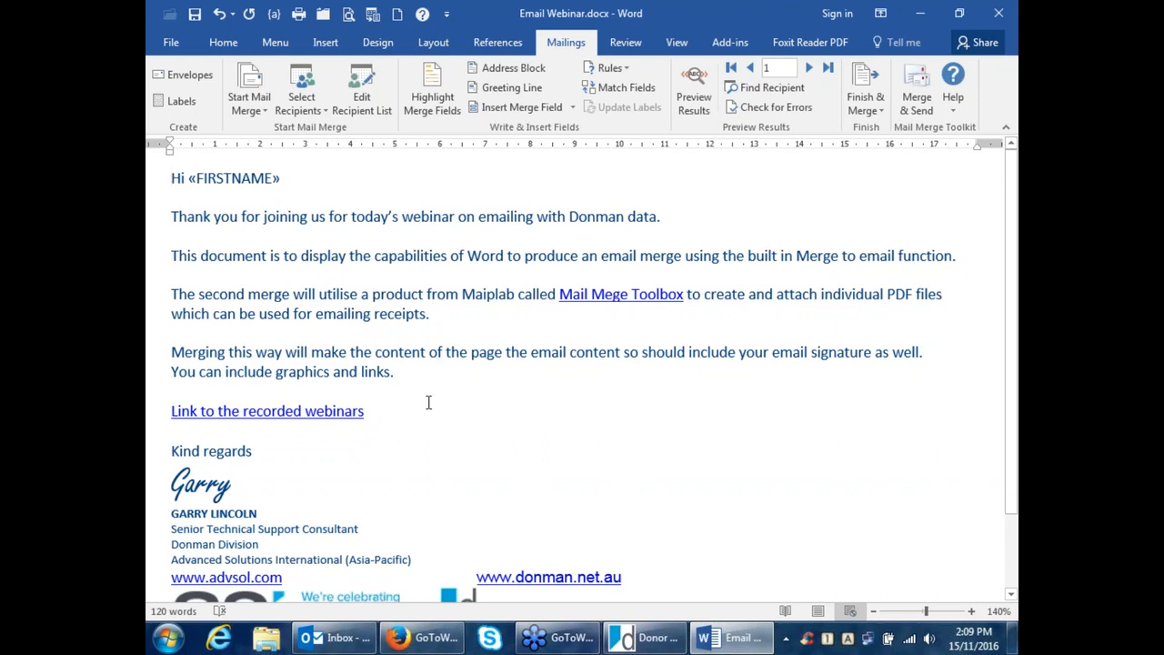
pyautogui.scroll(-3, 430, 425)
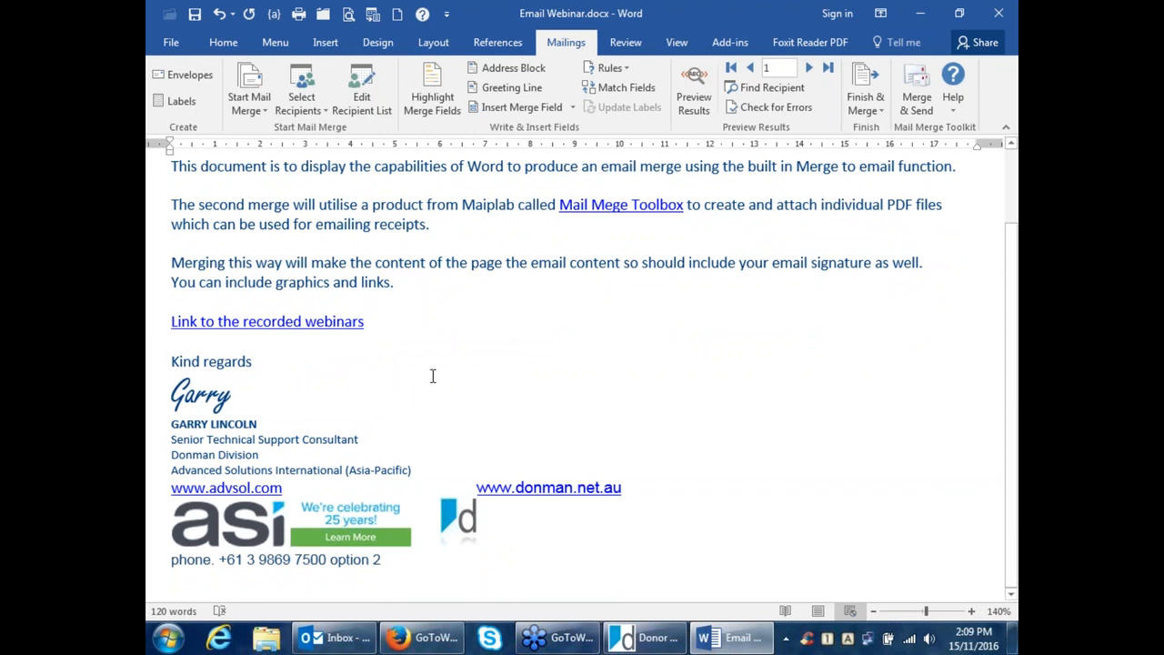
pyautogui.scroll(2, 449, 246)
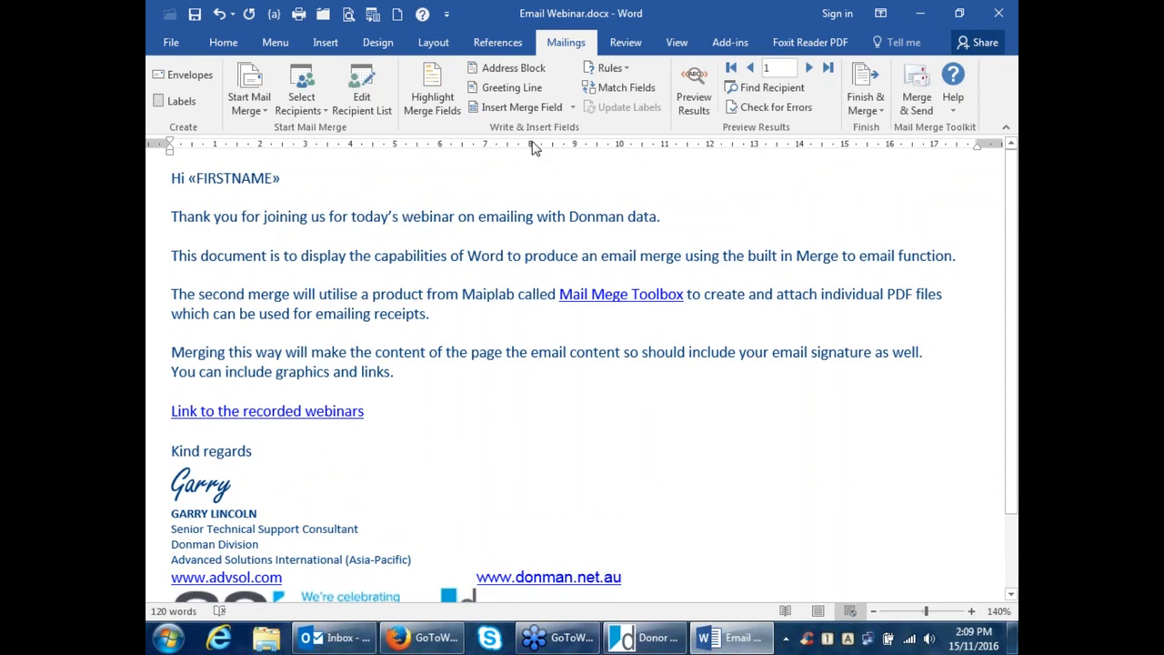
# Step: Merge to email messages addressed by the Email field, with subject "Webinar Attendance" and HTML format, for the current record
pyautogui.click(865, 101)
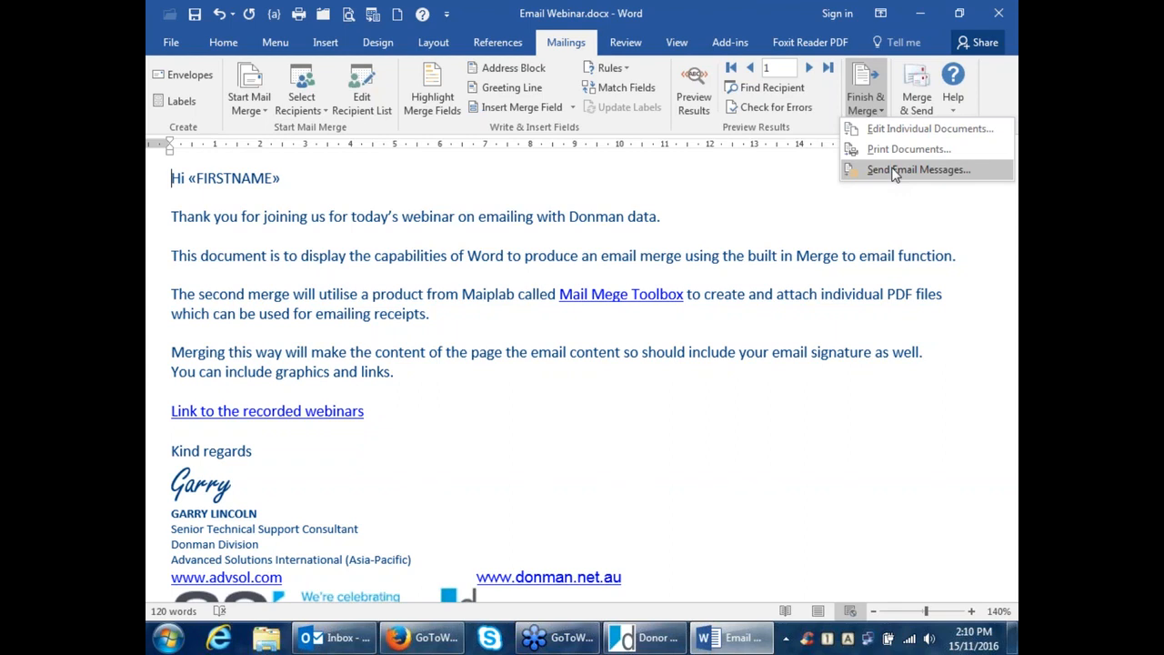
pyautogui.click(893, 170)
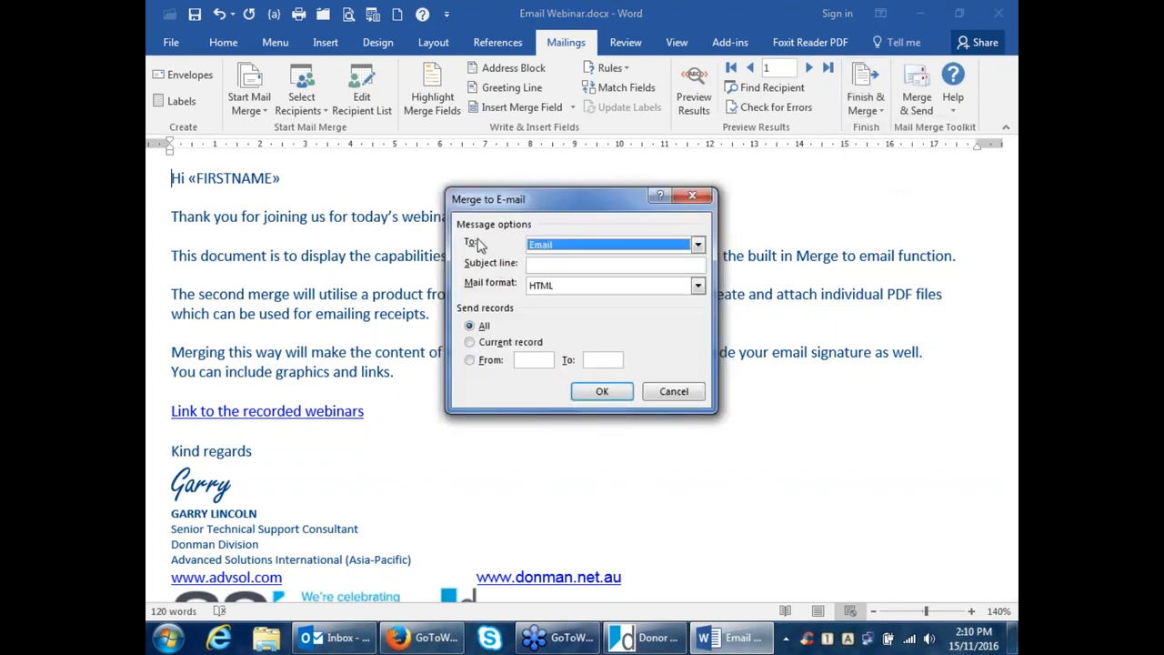
pyautogui.click(540, 265)
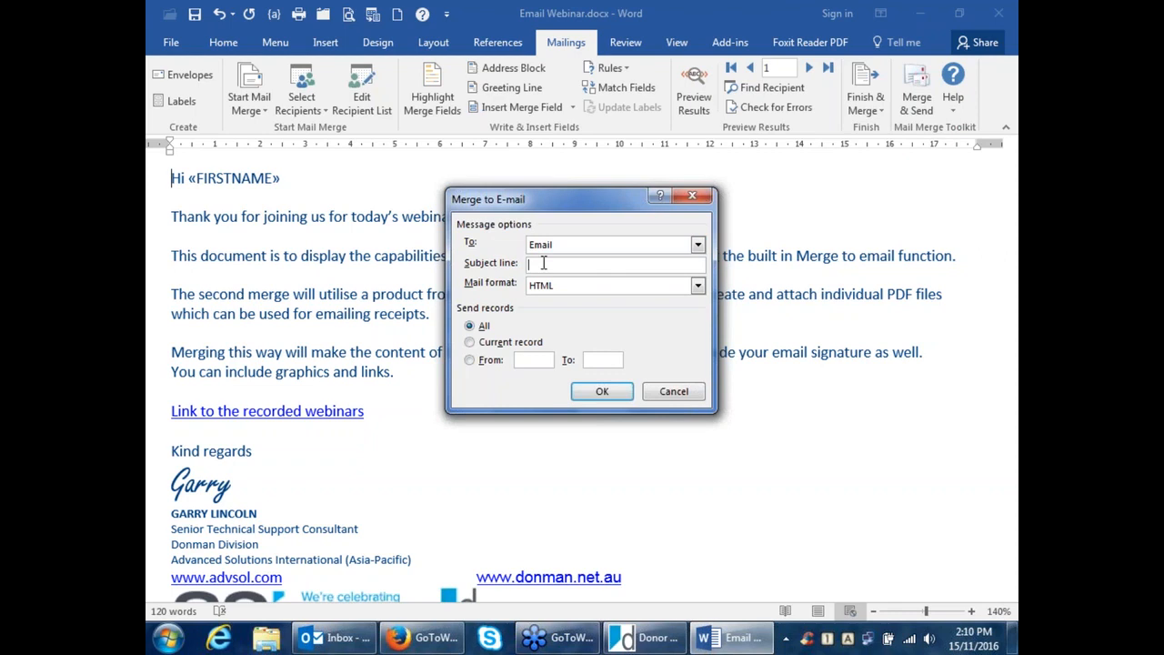
pyautogui.write('Webinar Attendance')
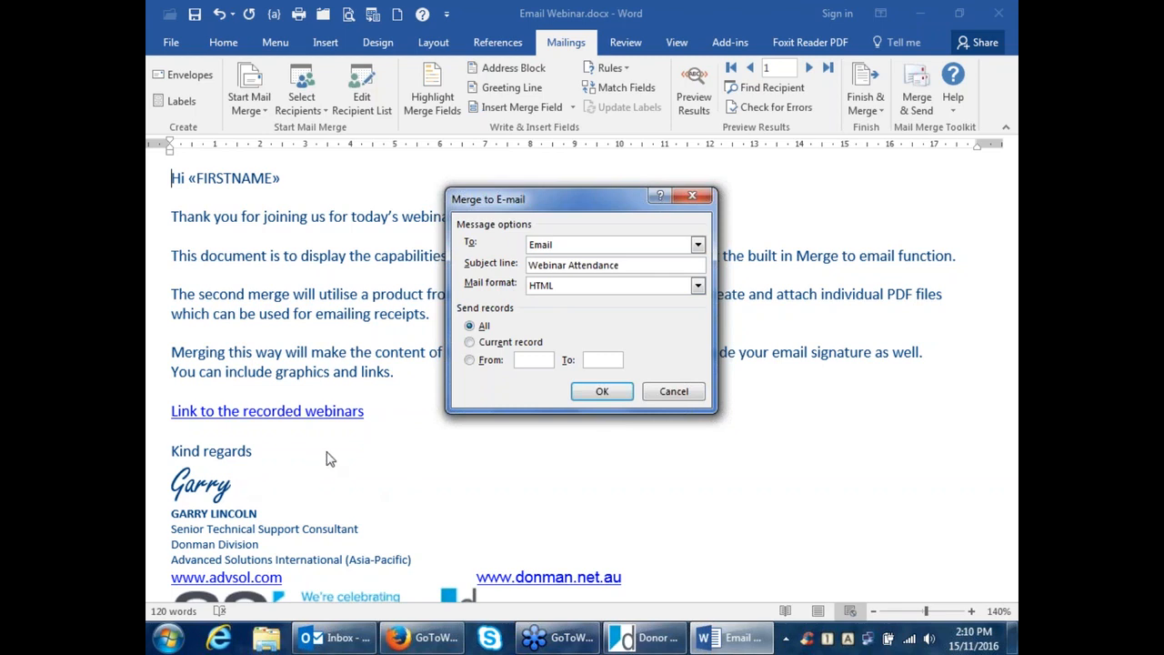
pyautogui.click(469, 361)
pyautogui.click(469, 344)
pyautogui.click(600, 391)
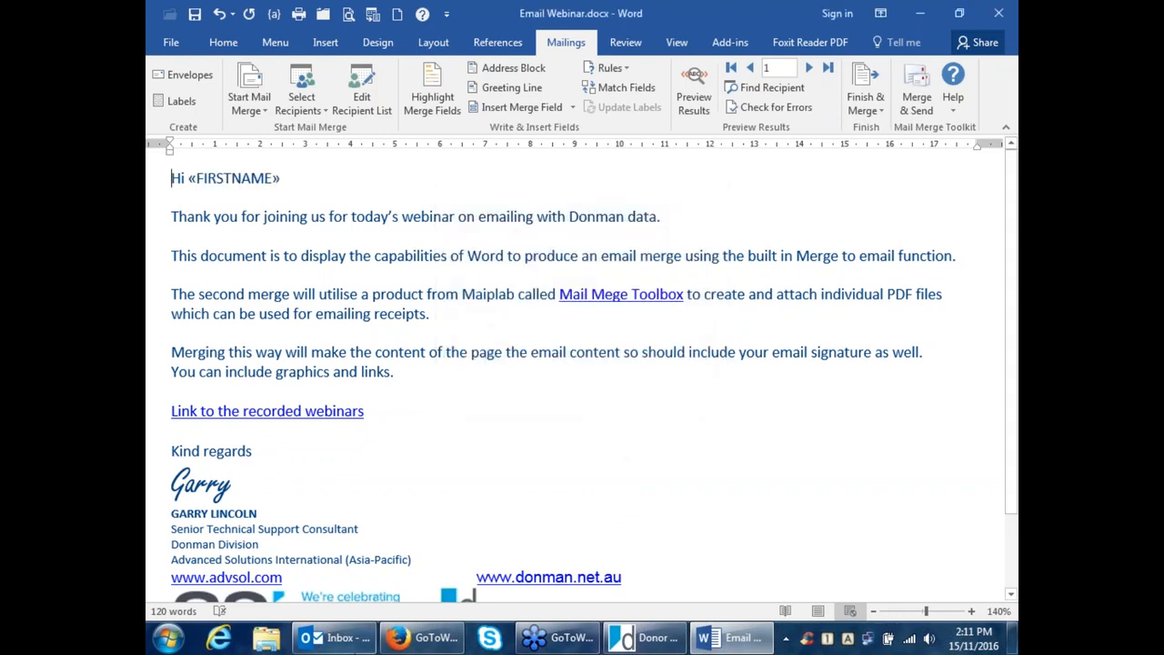
# Step: Switch to Outlook and show the messages in the TECH SUPPORT folder
pyautogui.click(345, 641)
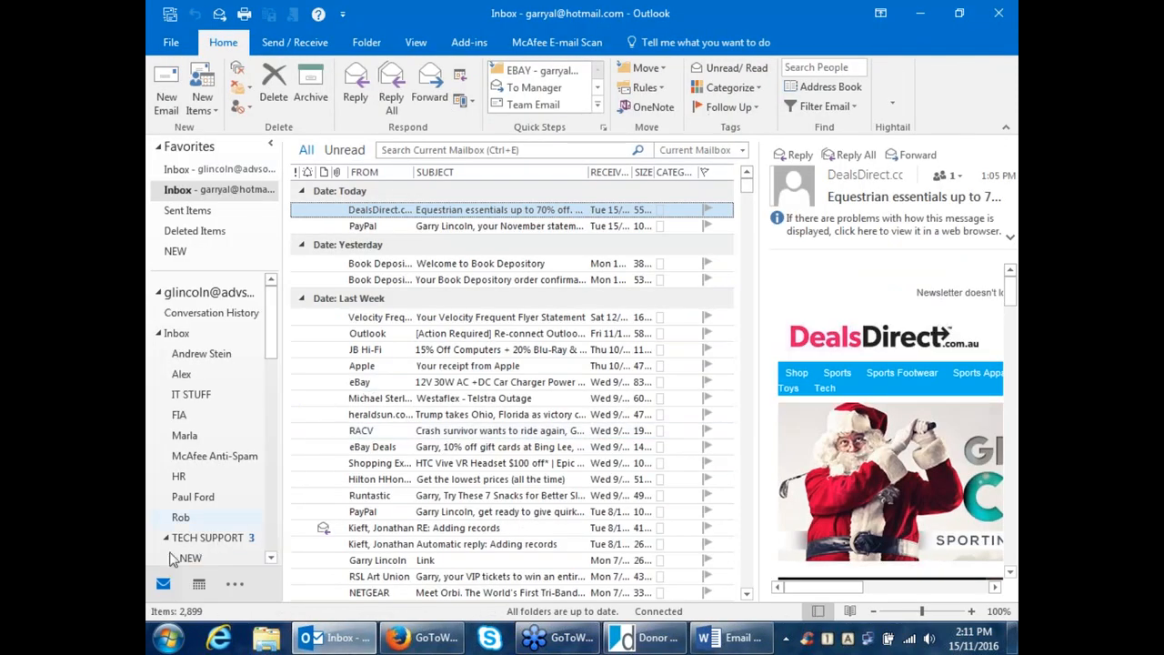
pyautogui.scroll(-5, 181, 550)
pyautogui.click(210, 543)
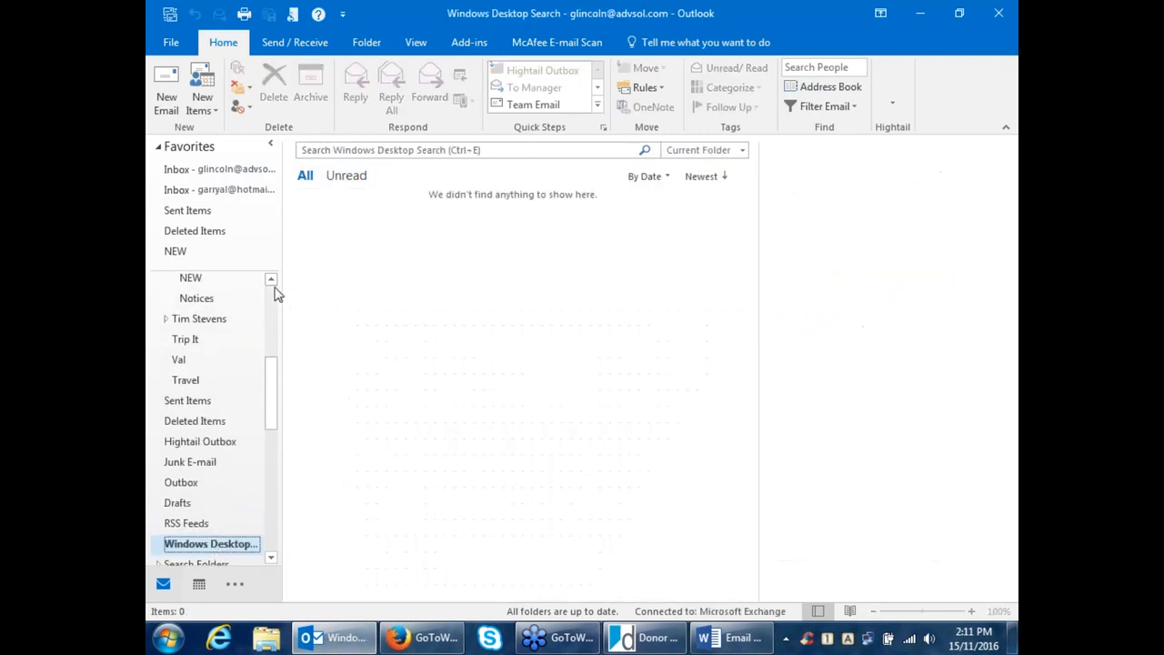
pyautogui.click(271, 289)
pyautogui.click(223, 542)
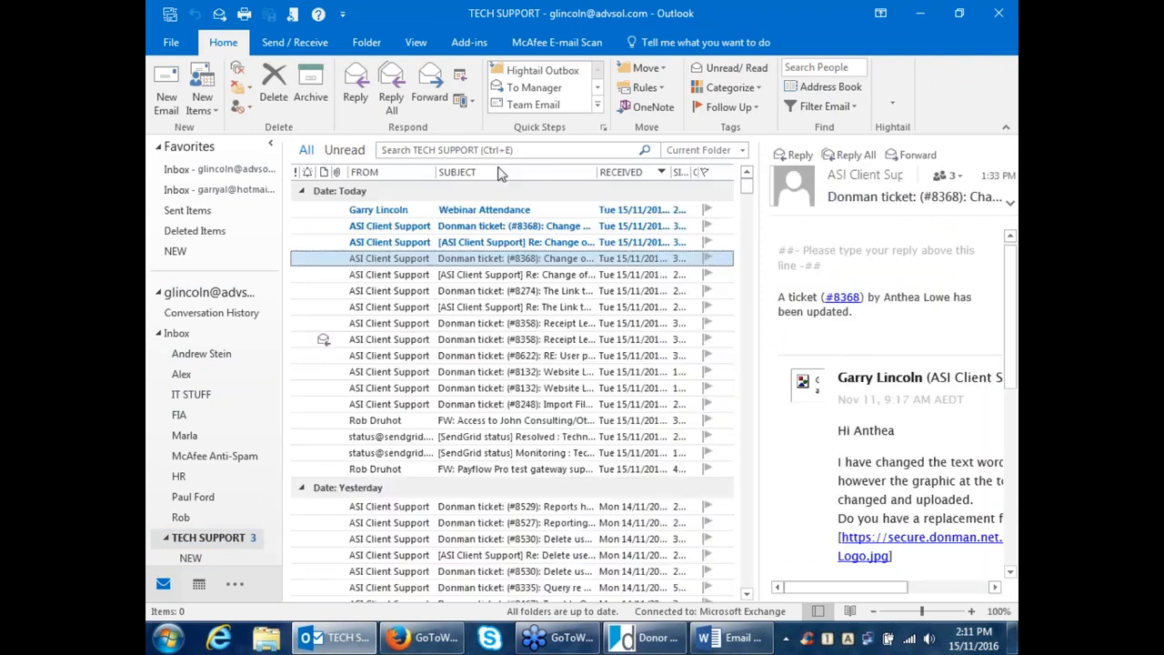
# Step: Open the received Webinar Attendance message, read through it, close it and return to the Word merge document
pyautogui.doubleClick(470, 209)
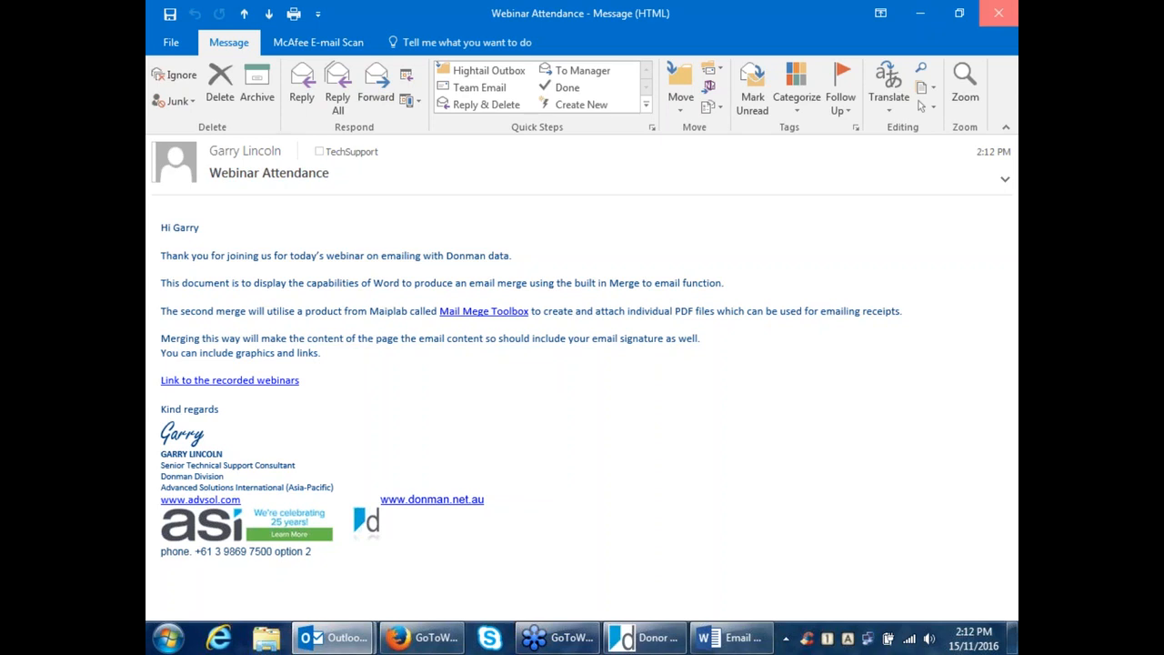
pyautogui.click(998, 13)
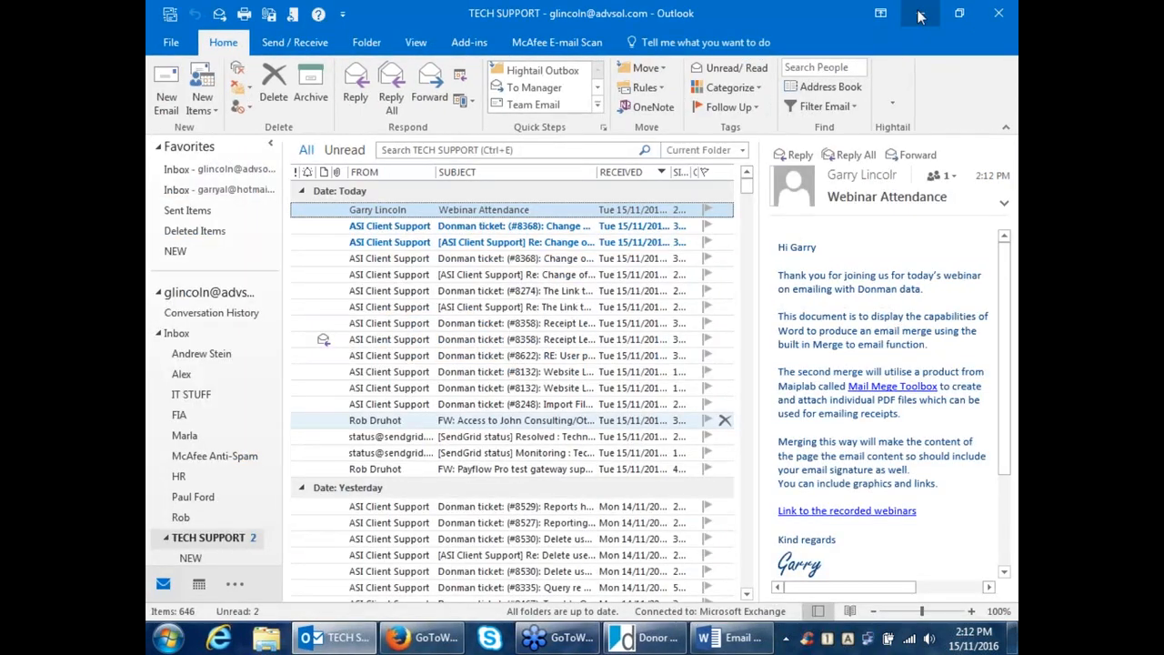
pyautogui.click(918, 14)
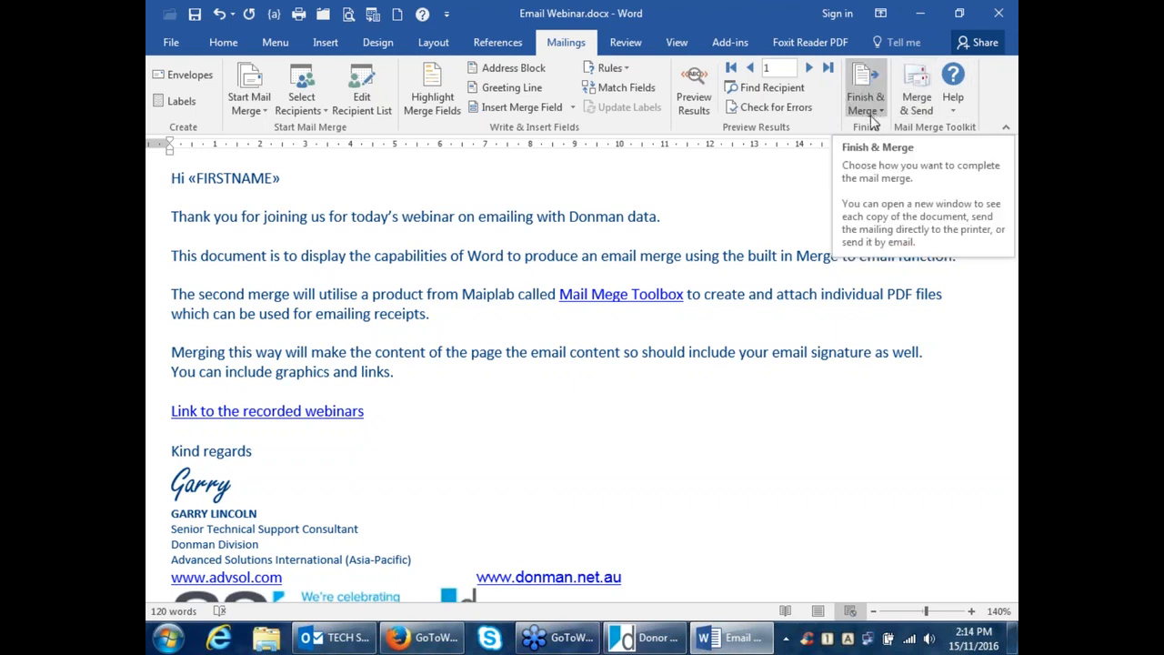
# Step: Set up a Mail Merge Toolkit email merge addressed by the Email field, in PDF attachment (optimized for viewing) format, and accept the options
pyautogui.click(920, 82)
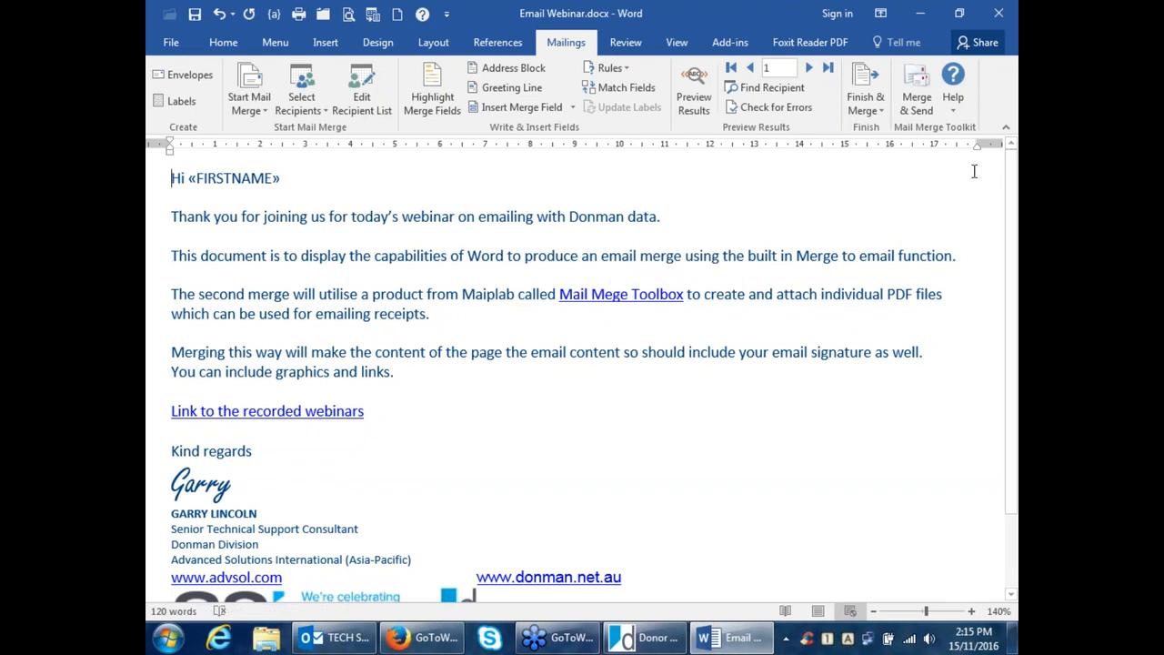
pyautogui.click(916, 96)
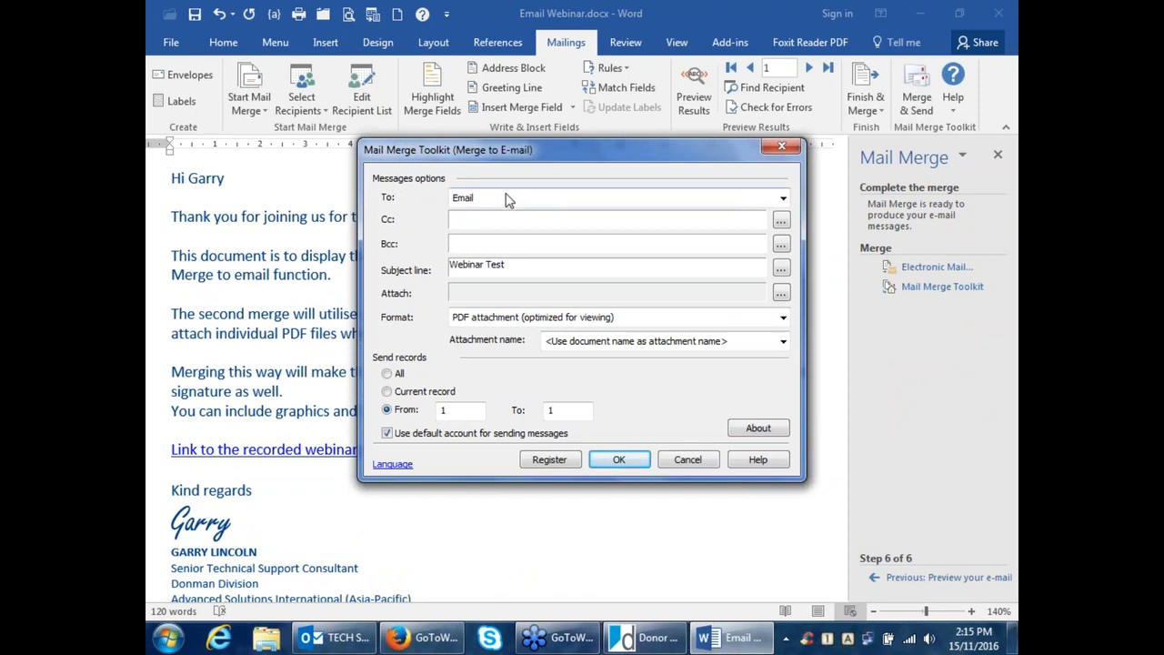
pyautogui.click(782, 200)
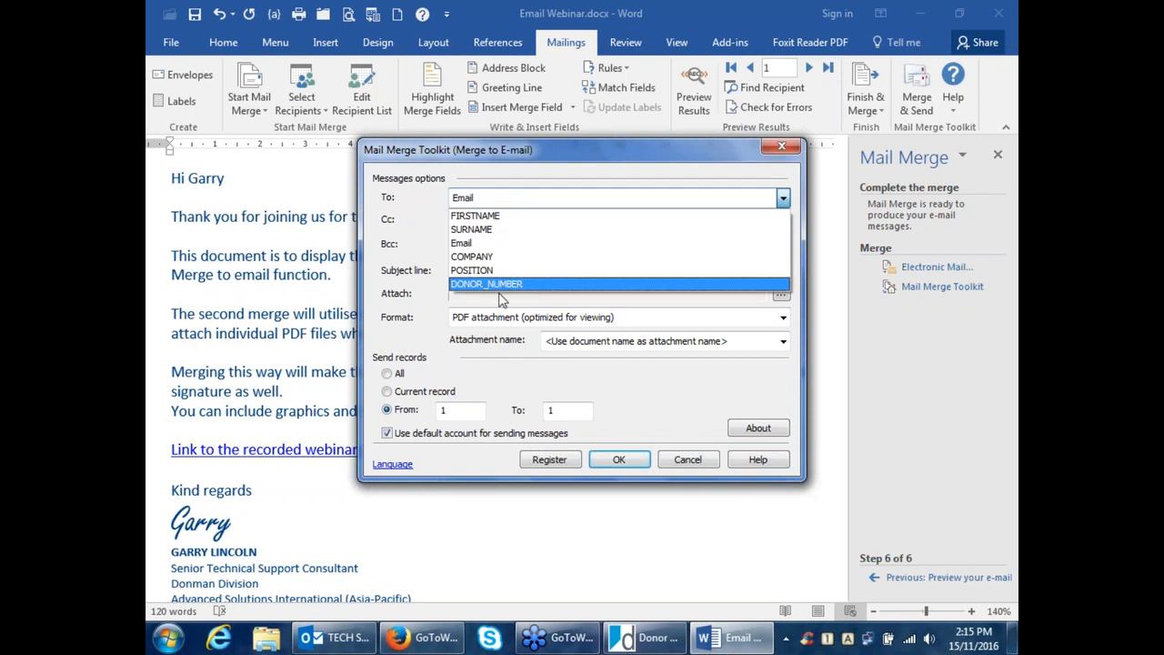
pyautogui.click(461, 244)
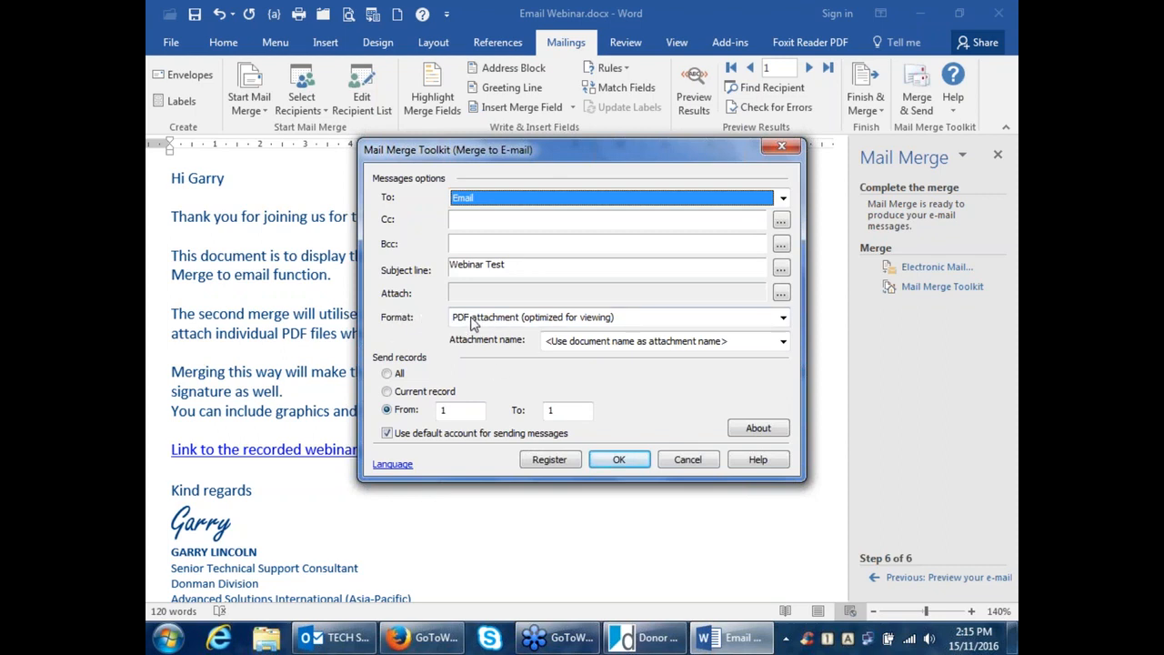
pyautogui.click(783, 319)
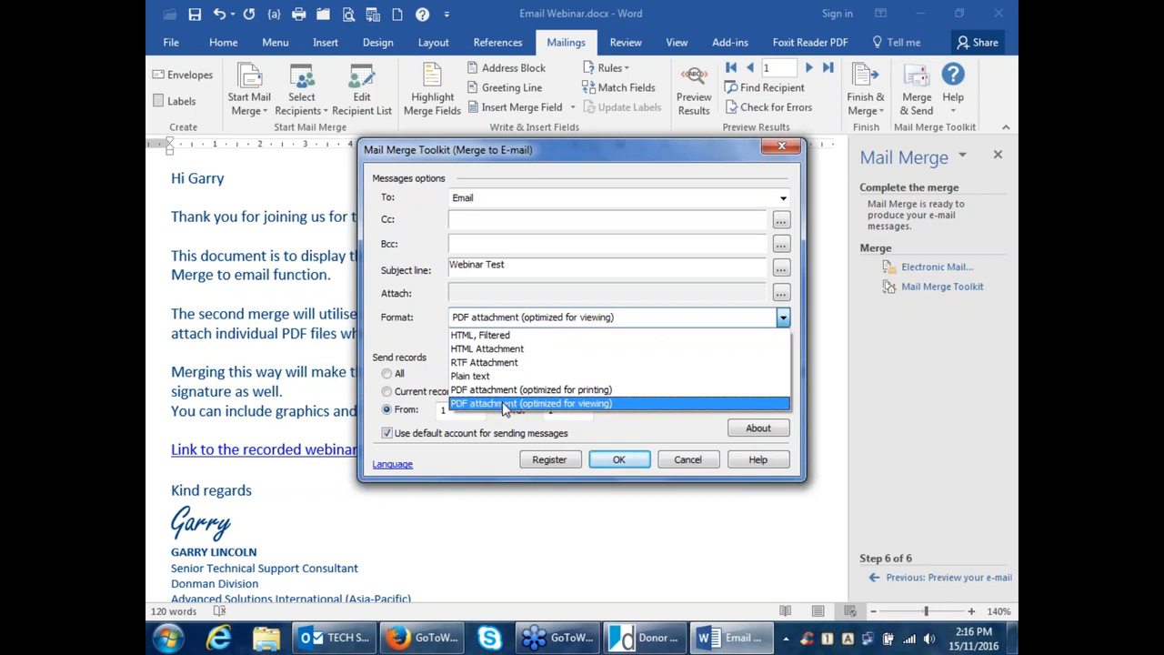
pyautogui.click(504, 408)
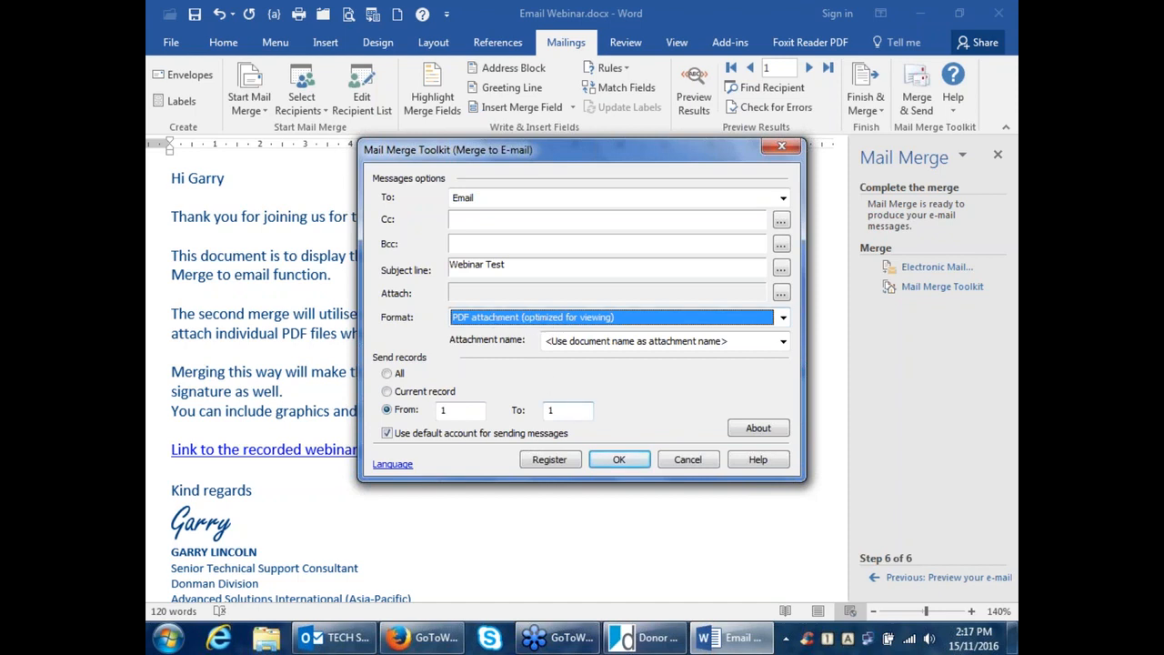
pyautogui.click(606, 461)
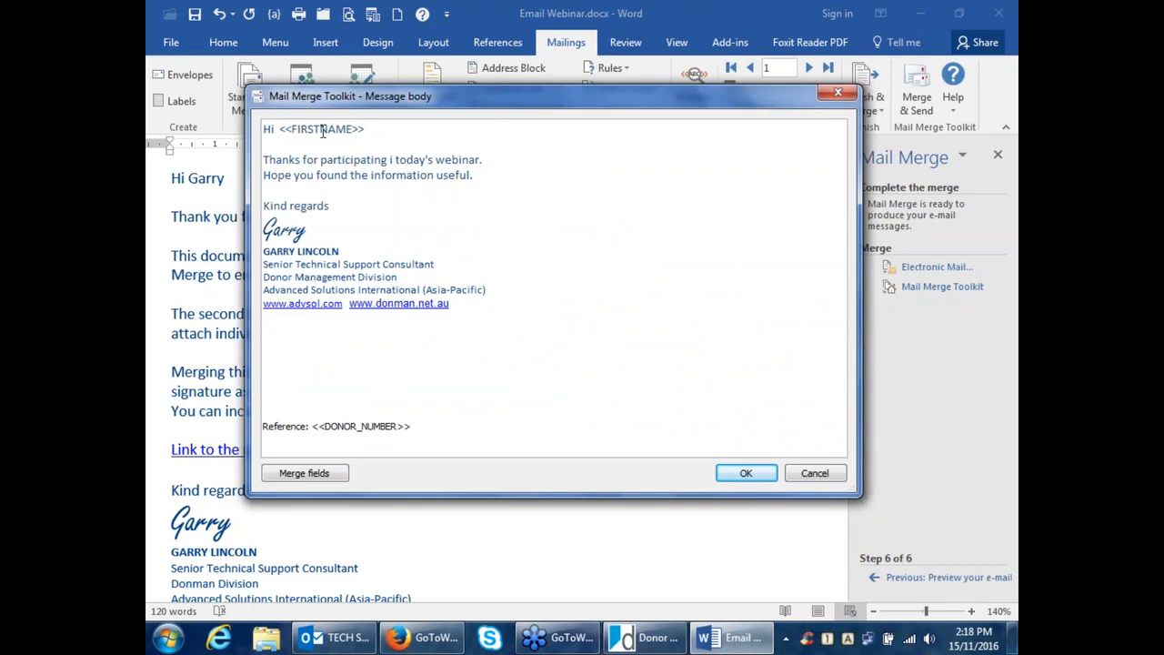
# Step: Replace the greeting's merge field in the message body with FIRSTNAME after "Hi", send the merge and close the processing report
pyautogui.moveTo(369, 132); pyautogui.dragTo(275, 132)
pyautogui.press('Delete')
pyautogui.click(292, 474)
pyautogui.click(289, 149)
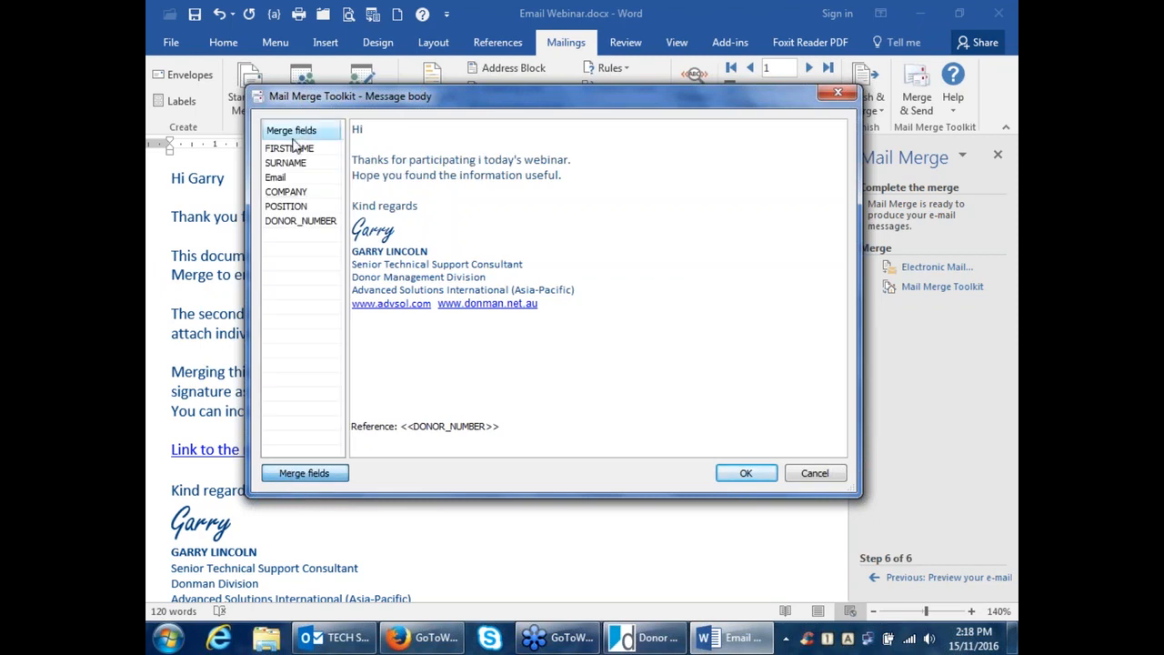
pyautogui.doubleClick(292, 150)
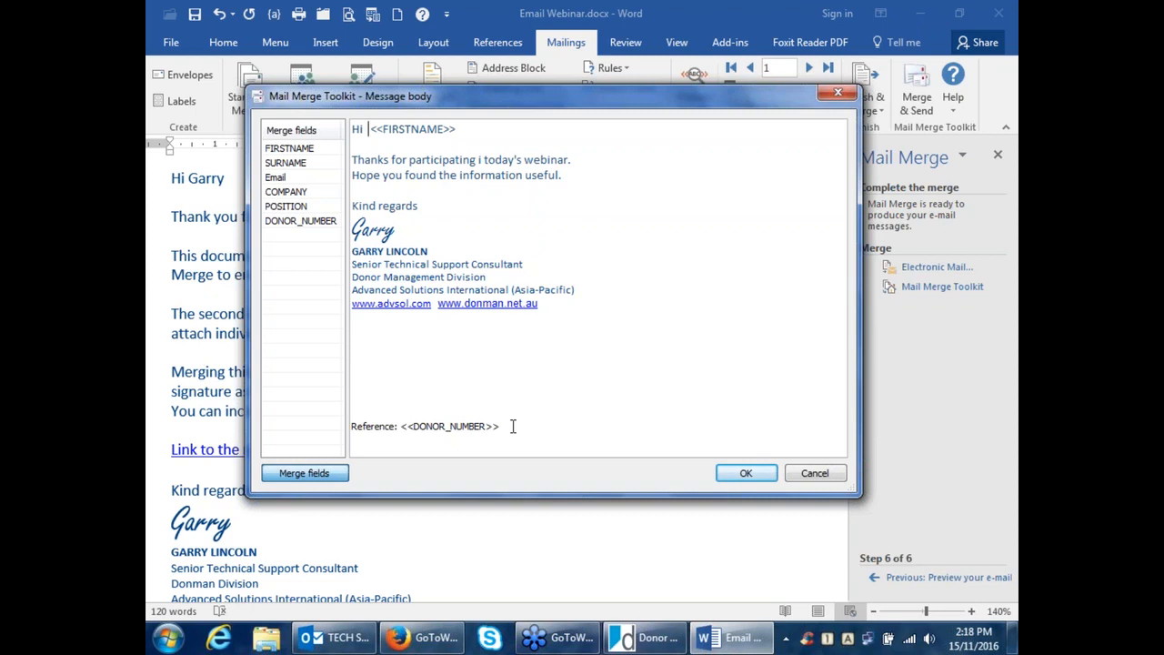
pyautogui.click(818, 473)
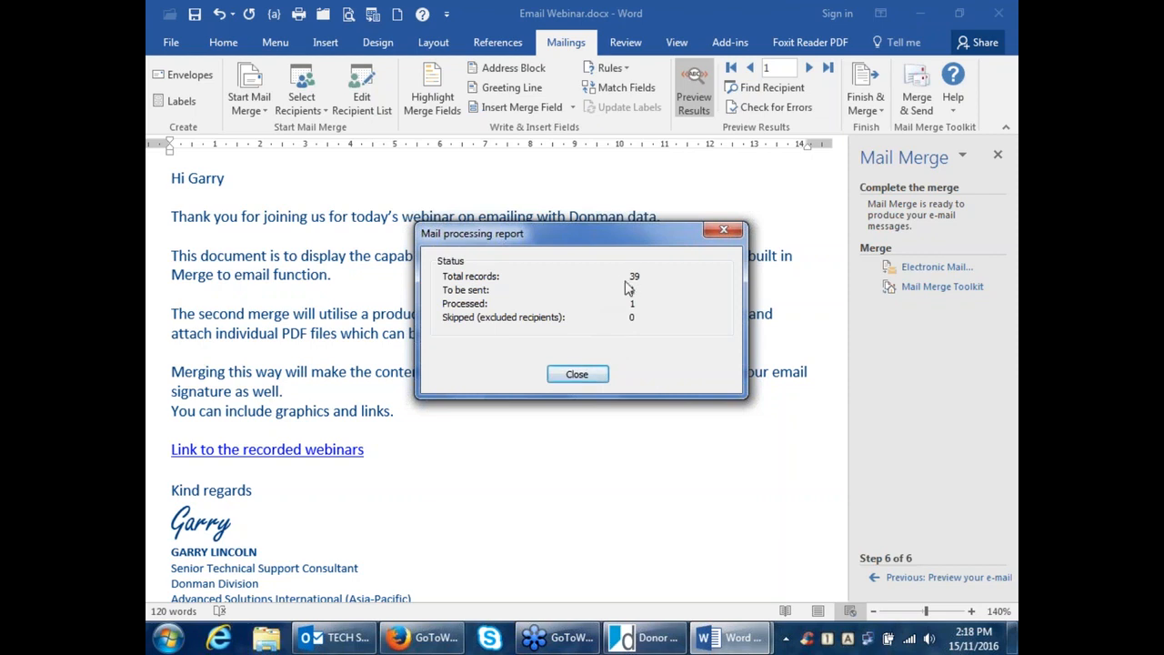
pyautogui.click(577, 376)
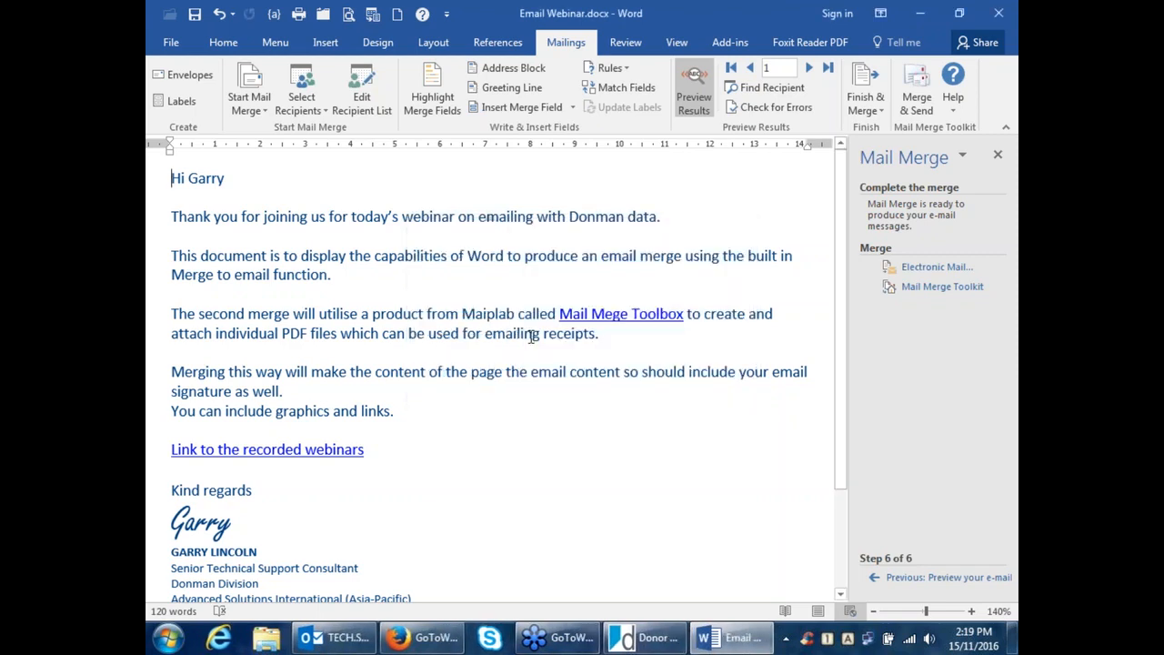
# Step: Switch to Outlook and open the Email Webinar.pdf attachment of the Webinar Test message
pyautogui.click(338, 641)
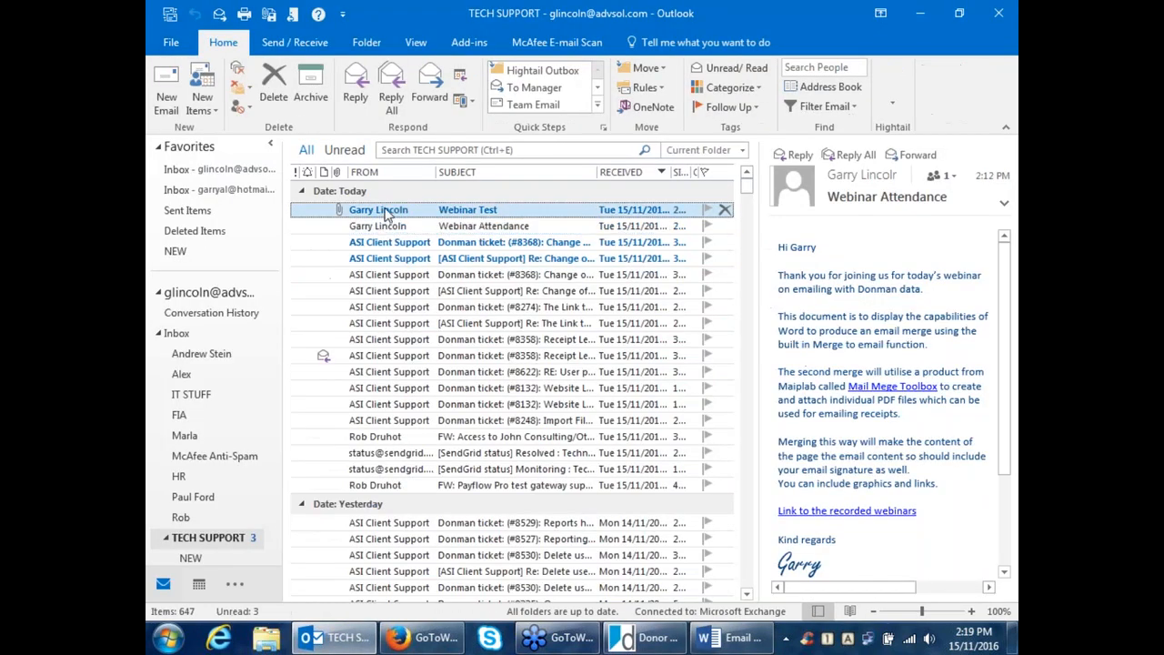
pyautogui.click(380, 210)
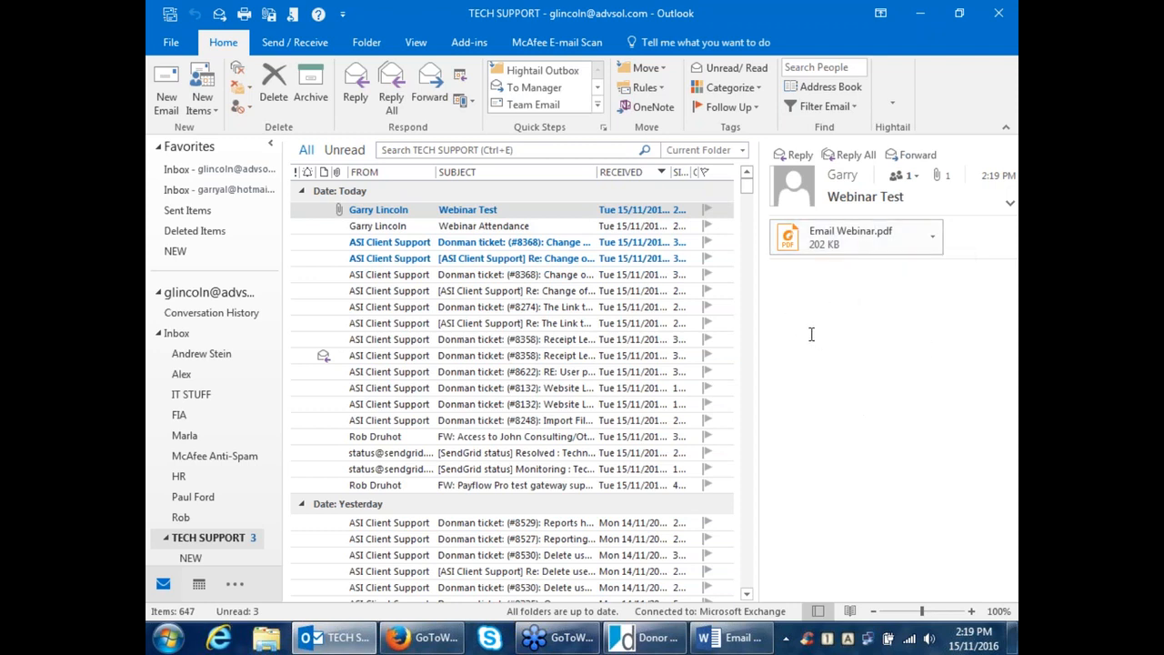
pyautogui.click(835, 238)
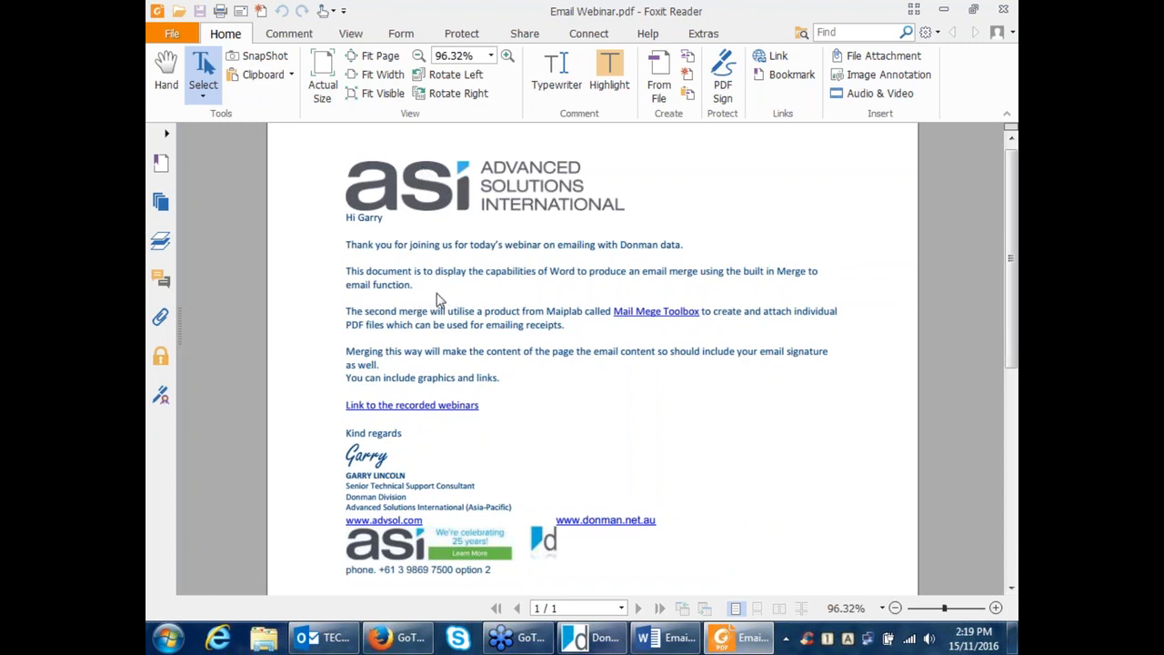
# Step: Look through the merged PDF letter from header to page end, close it and return to the Word merge document
pyautogui.scroll(-1, 444, 279)
pyautogui.scroll(-4, 444, 279)
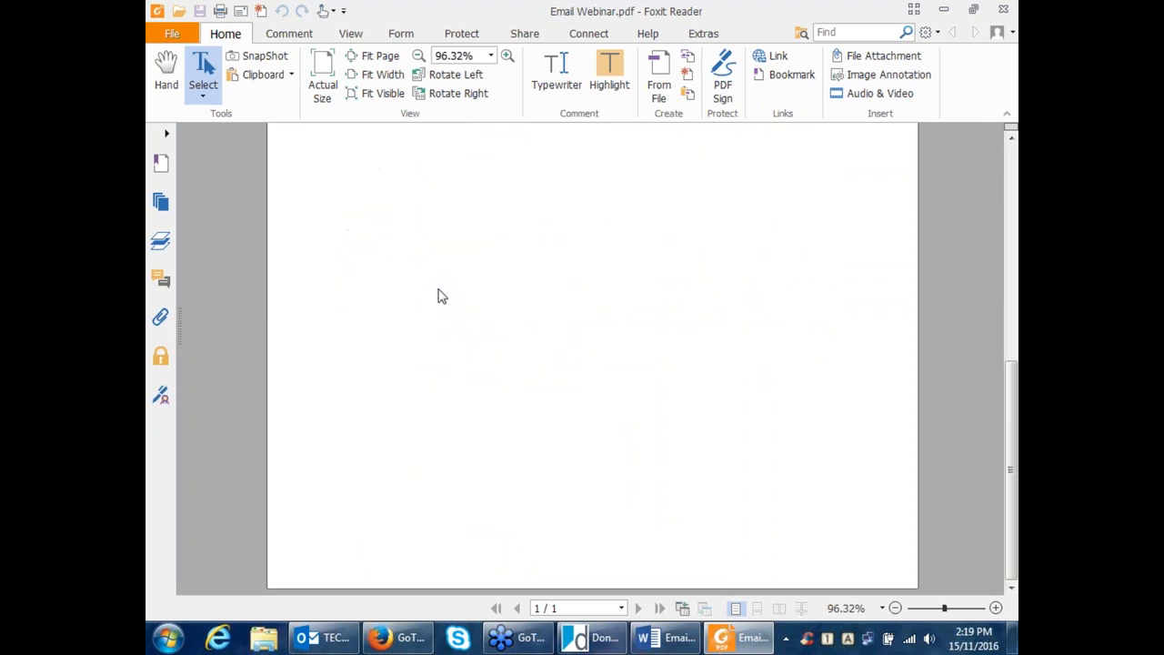
pyautogui.scroll(3, 437, 296)
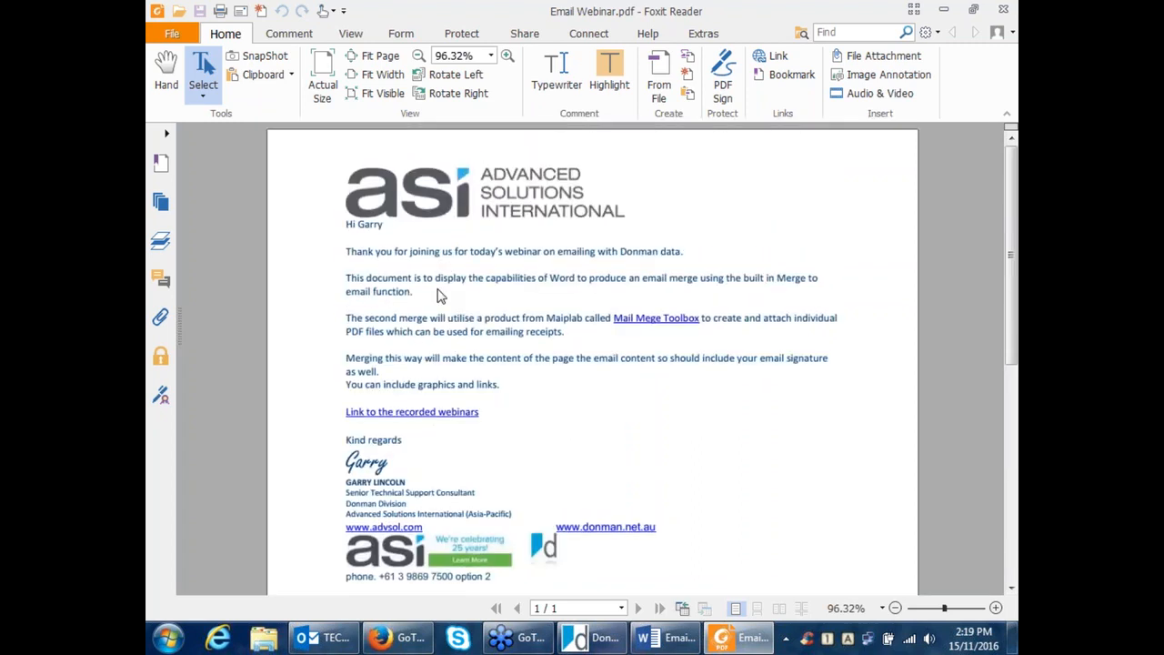
pyautogui.scroll(-5, 436, 301)
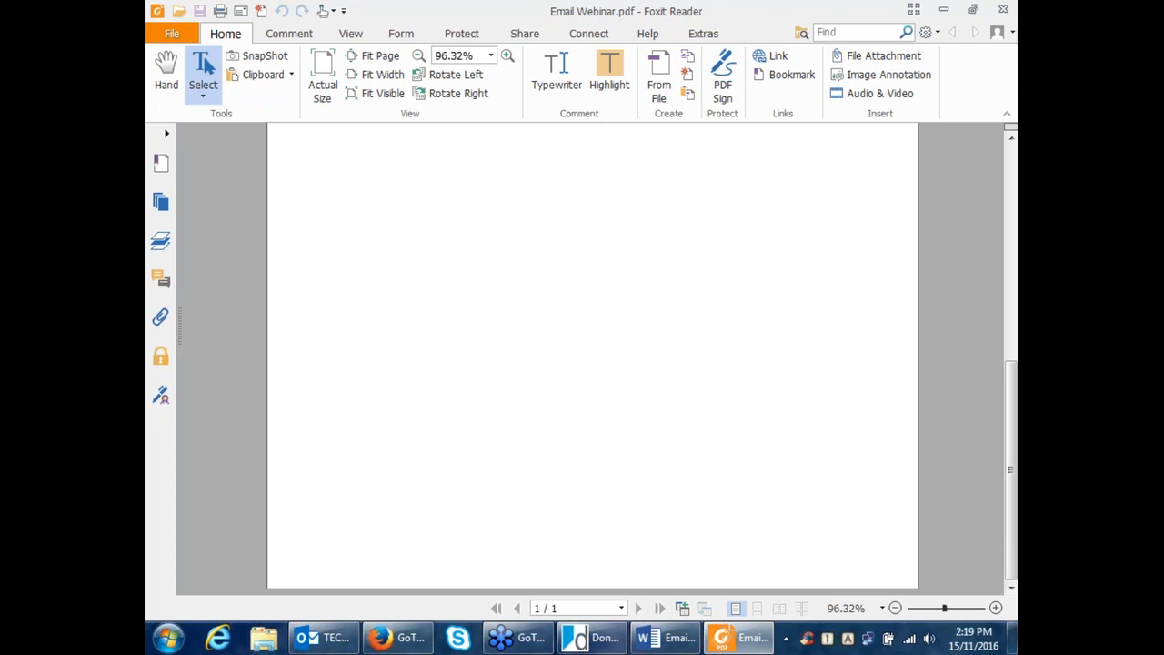
pyautogui.click(1003, 9)
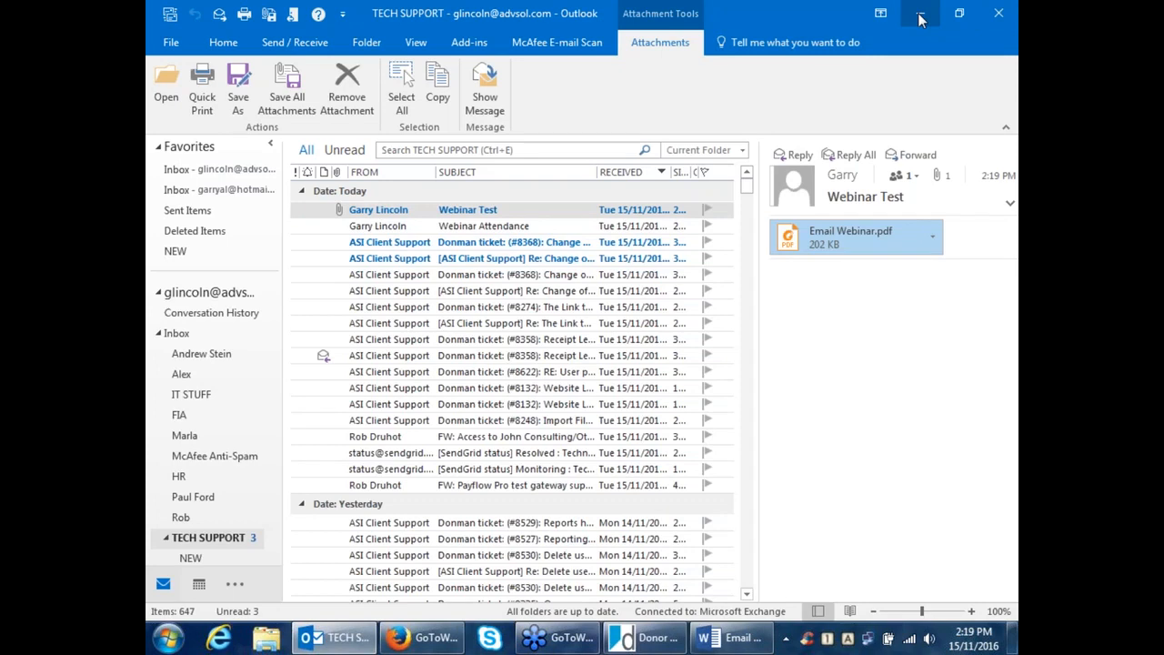
pyautogui.click(920, 17)
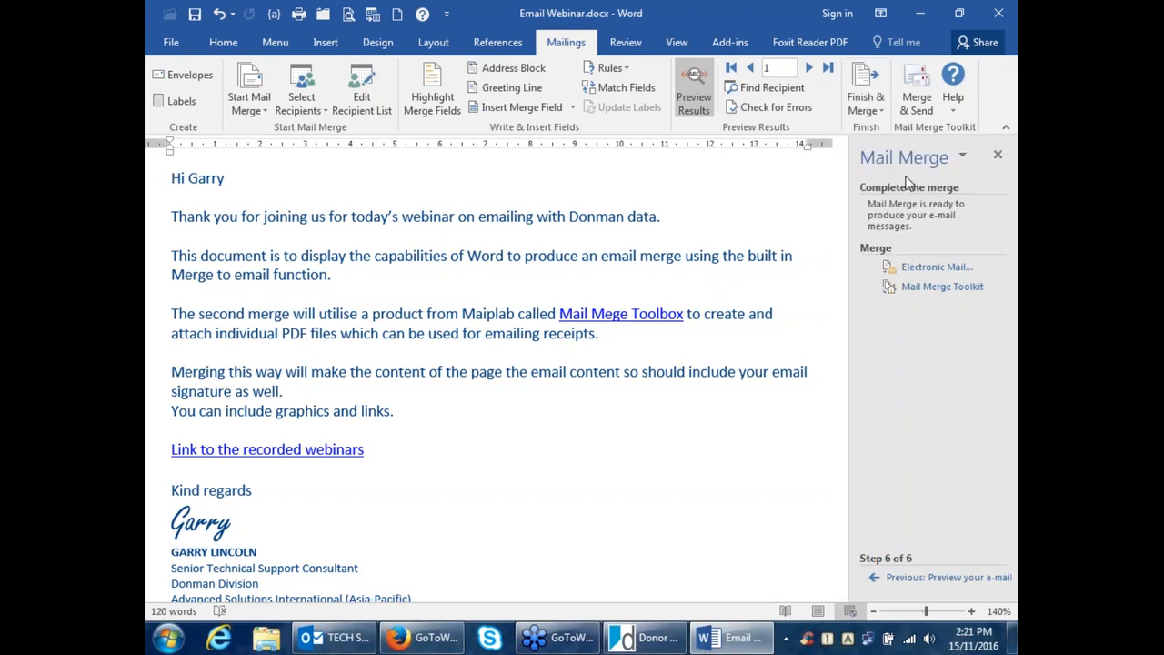
pyautogui.click(866, 103)
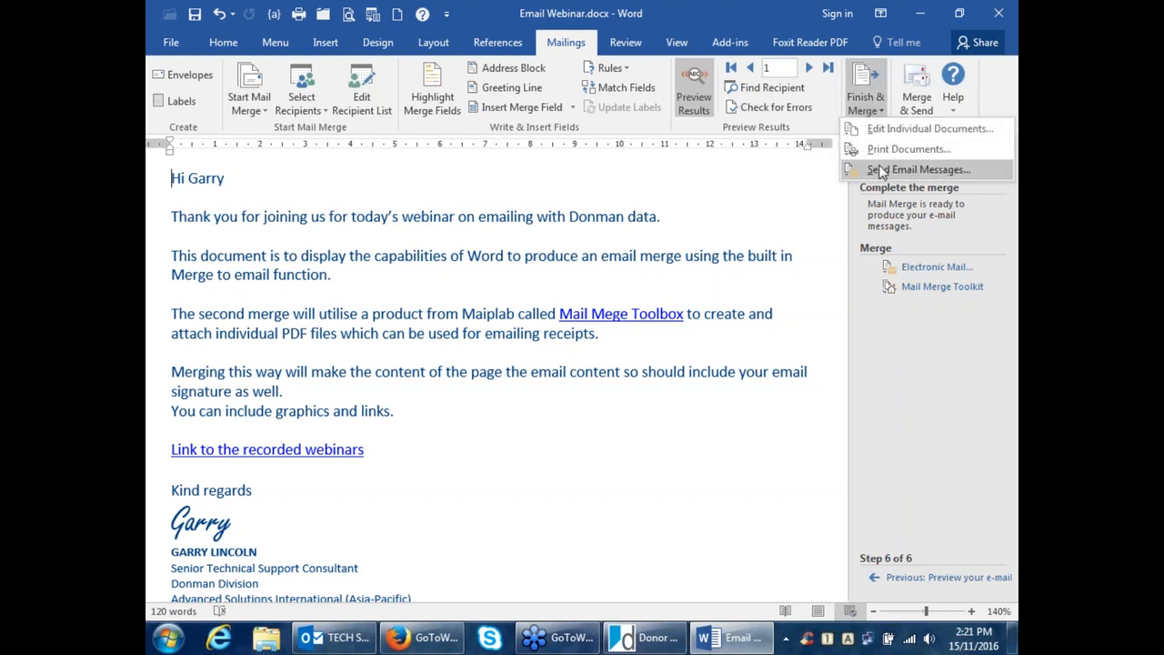
pyautogui.click(730, 188)
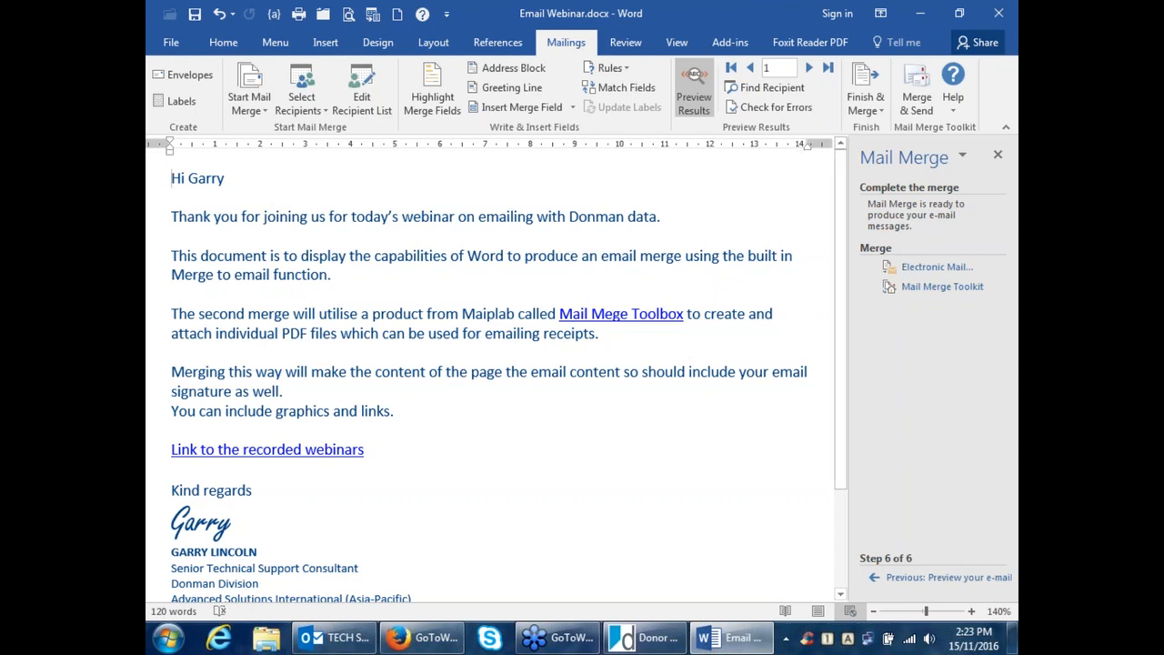
# Step: Open Mail Chimp Import.docx from the desktop and examine its MailChimp import screens, from the subscriber source choice to the CSV file upload
pyautogui.click(919, 14)
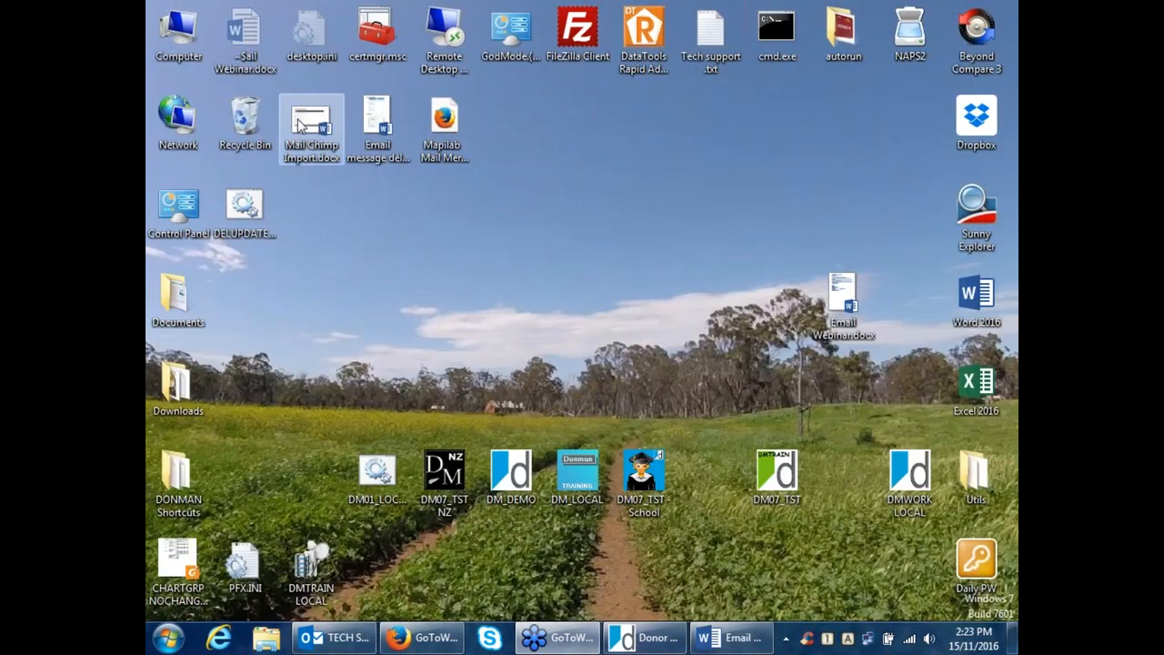
pyautogui.doubleClick(301, 125)
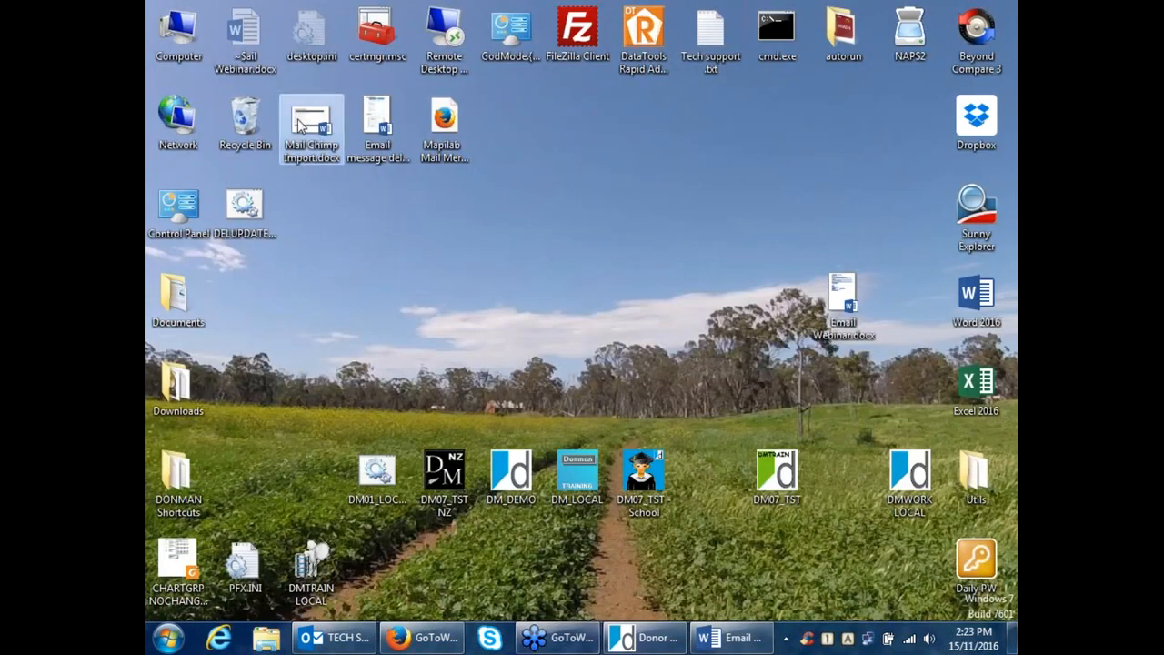
pyautogui.scroll(-3, 810, 240)
pyautogui.scroll(-1, 810, 240)
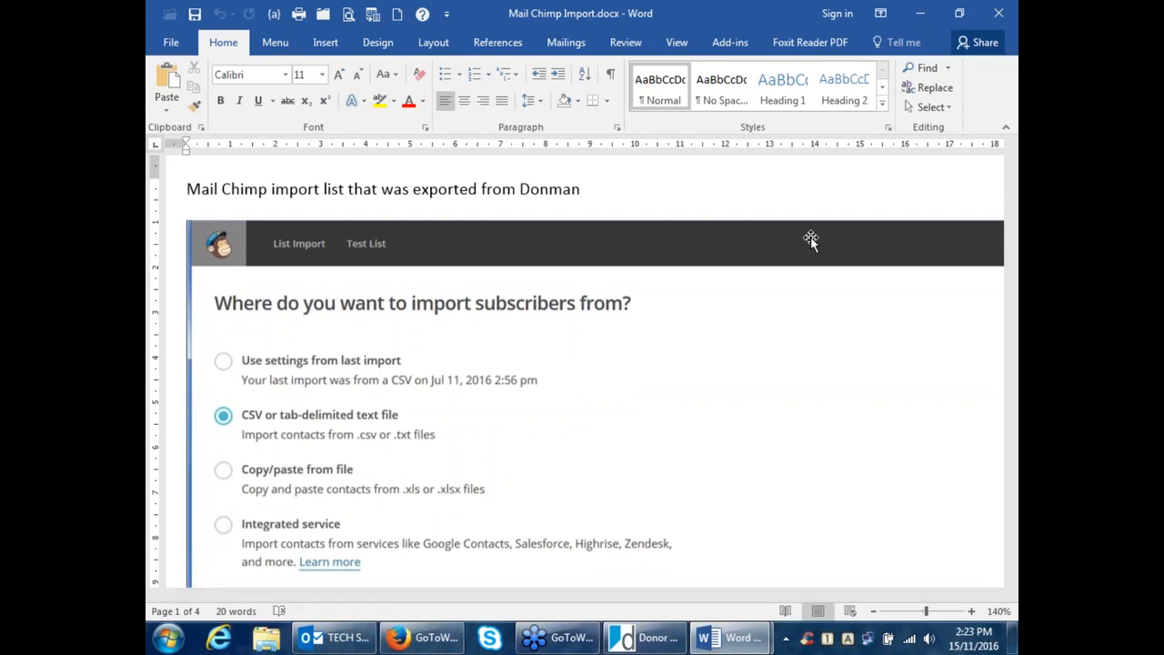
pyautogui.scroll(-1, 810, 240)
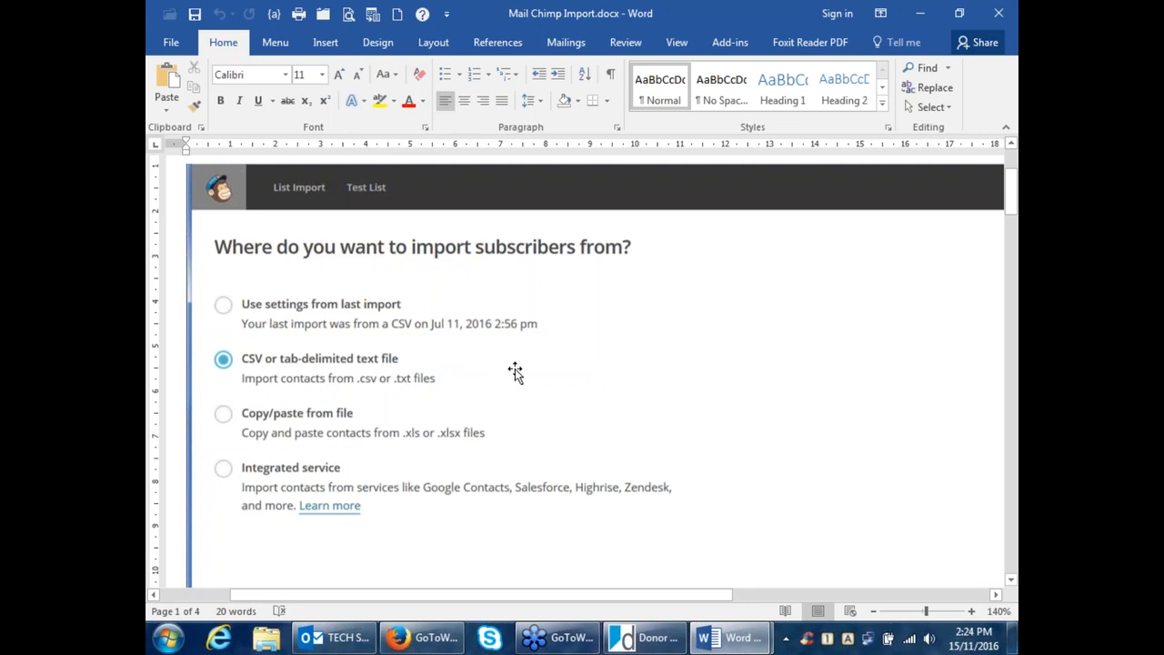
pyautogui.scroll(-12, 527, 371)
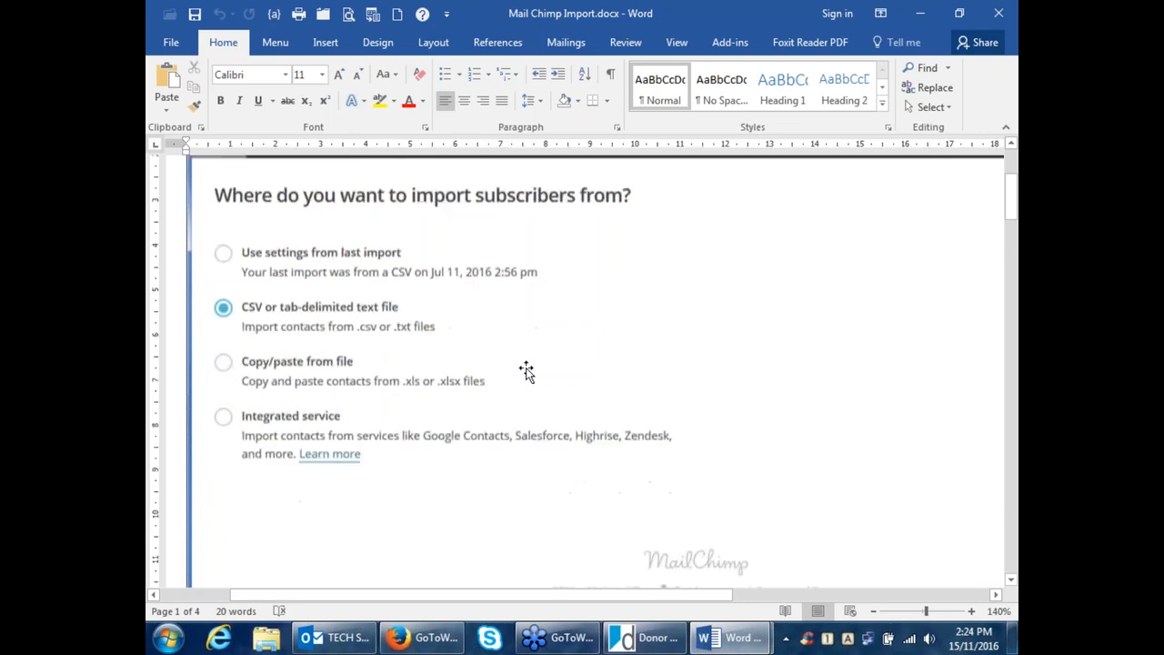
pyautogui.scroll(-4, 532, 345)
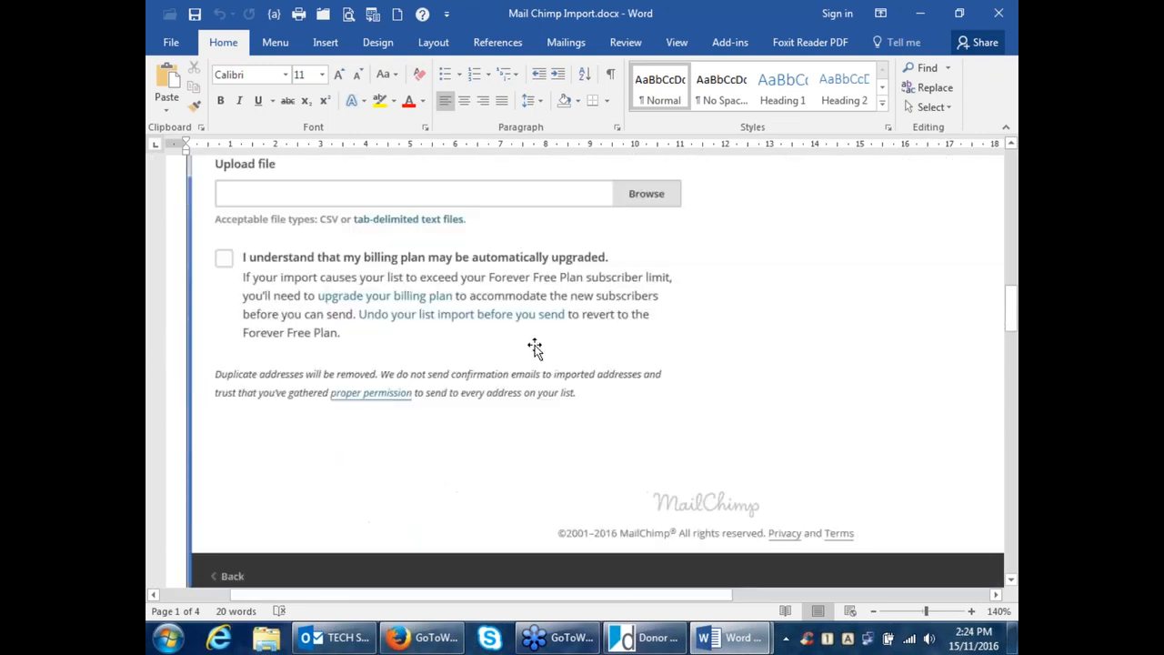
pyautogui.scroll(2, 533, 345)
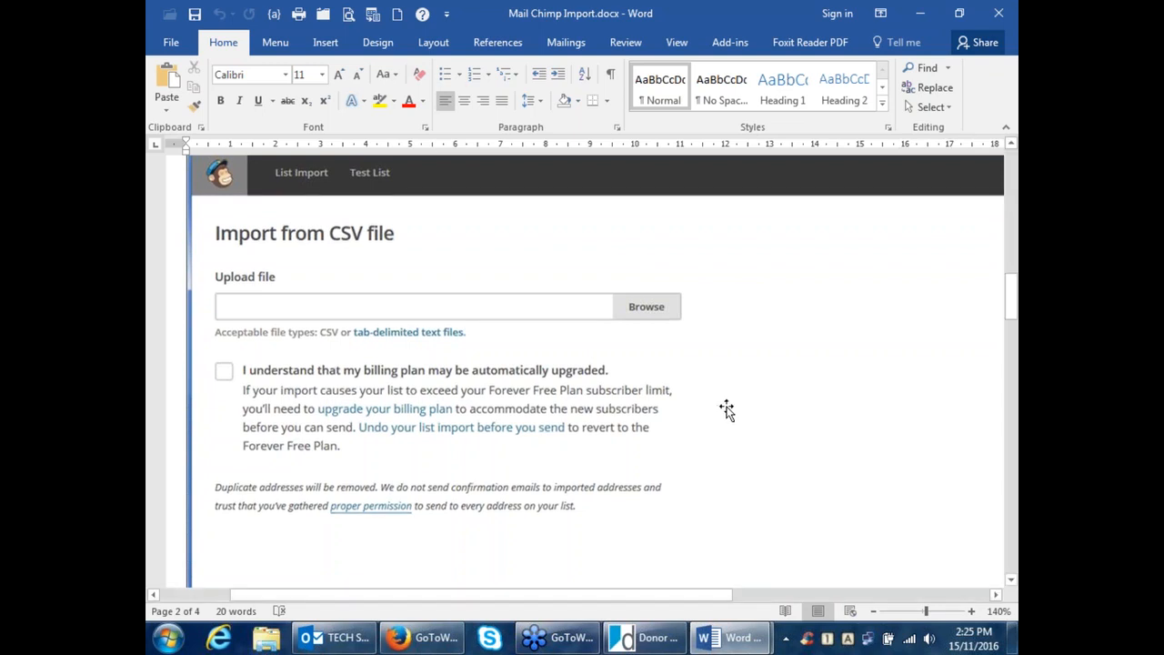
pyautogui.scroll(1, 727, 410)
pyautogui.scroll(1, 727, 410)
pyautogui.scroll(-2, 727, 410)
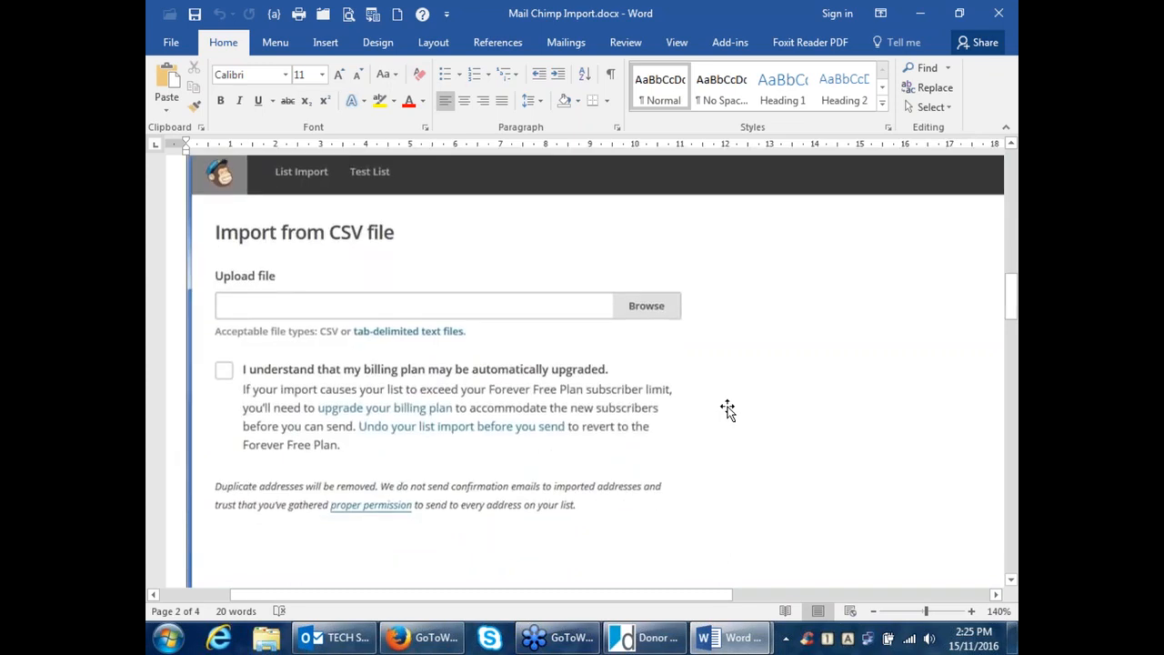
# Step: Read on through the MailChimp CSV import screens, from the empty upload form past the completed Email Address Export.txt upload to the subscriber matching page
pyautogui.scroll(-1, 727, 410)
pyautogui.scroll(-1, 728, 410)
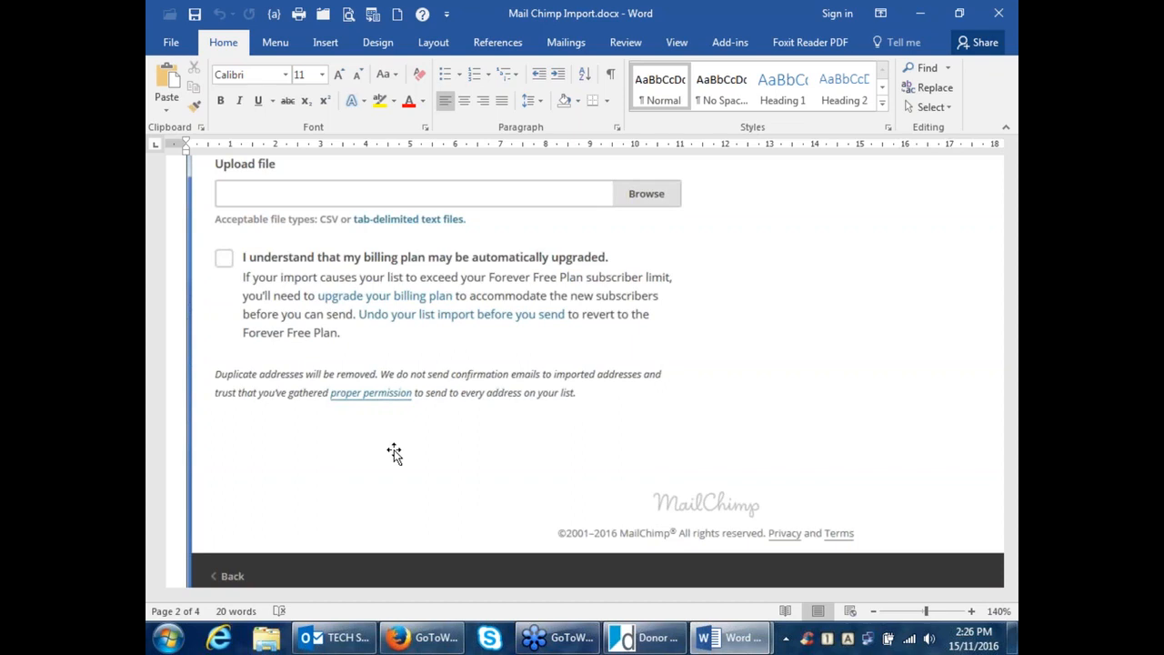
pyautogui.scroll(-10, 394, 452)
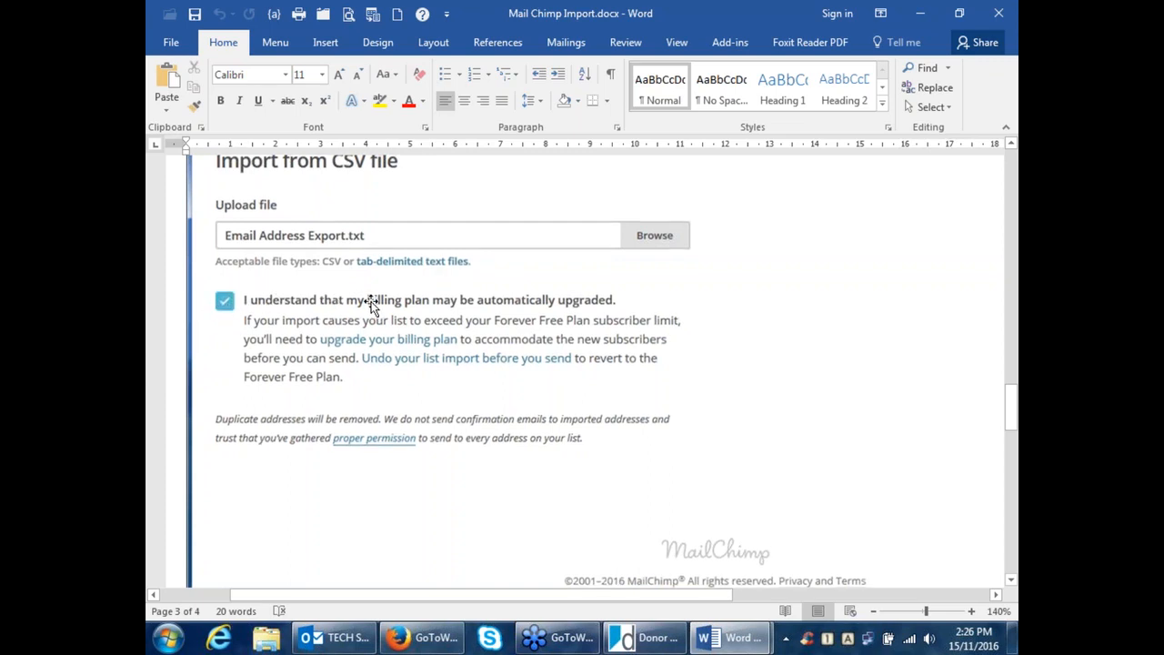
pyautogui.scroll(-1, 371, 307)
pyautogui.scroll(-10, 371, 308)
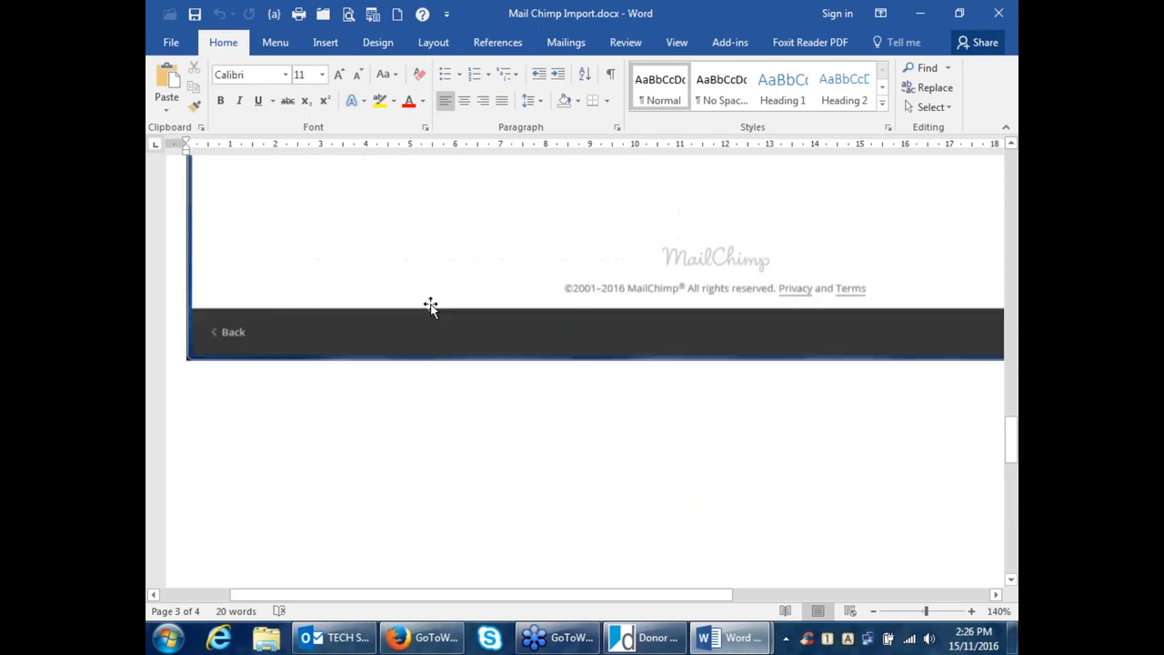
pyautogui.scroll(-4, 443, 311)
pyautogui.scroll(-2, 417, 200)
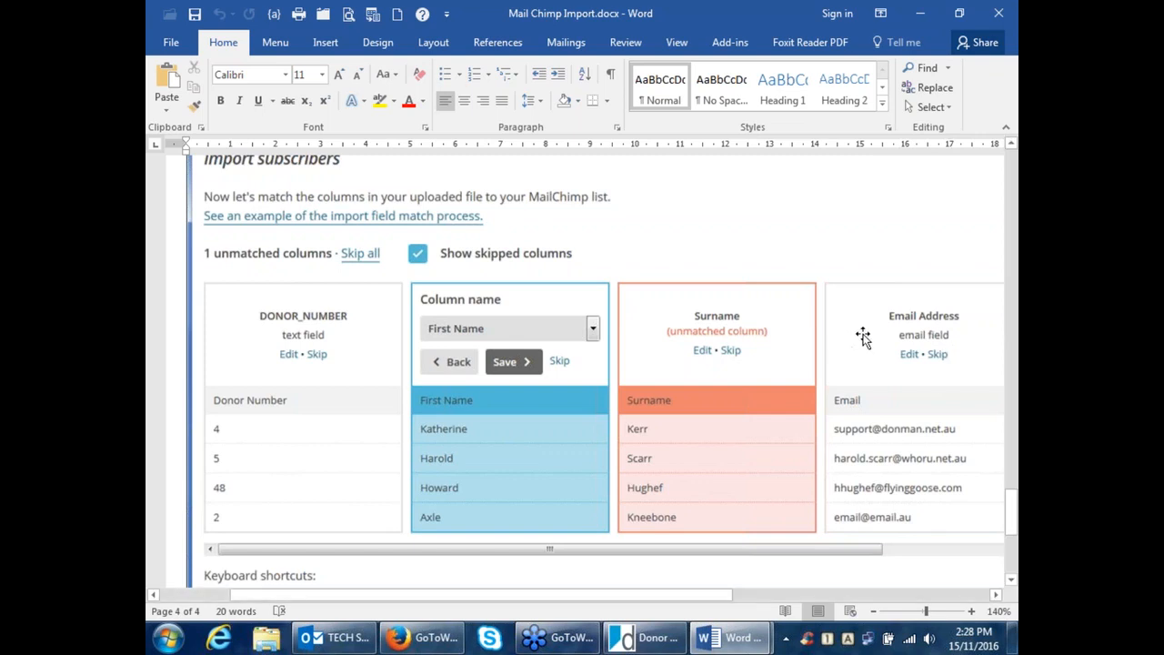
# Step: Examine how the Import subscribers screen matches the donor number, first name, surname and email columns, and close the Mail Chimp Import document
pyautogui.scroll(-1, 863, 337)
pyautogui.scroll(-1, 863, 337)
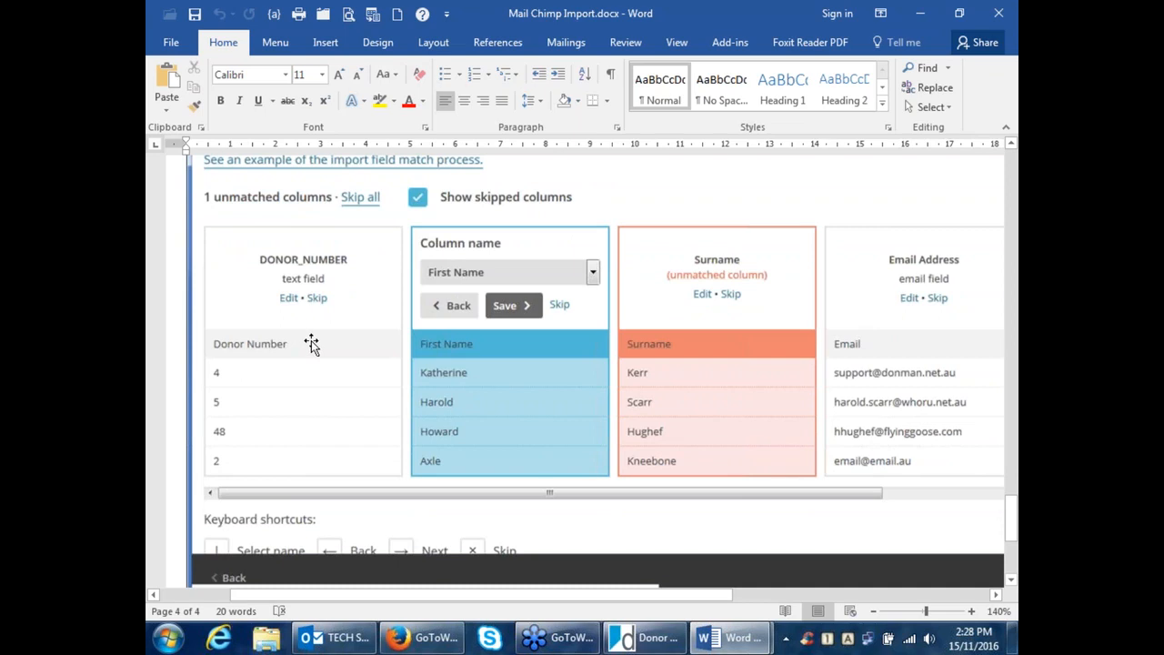
pyautogui.scroll(-3, 311, 343)
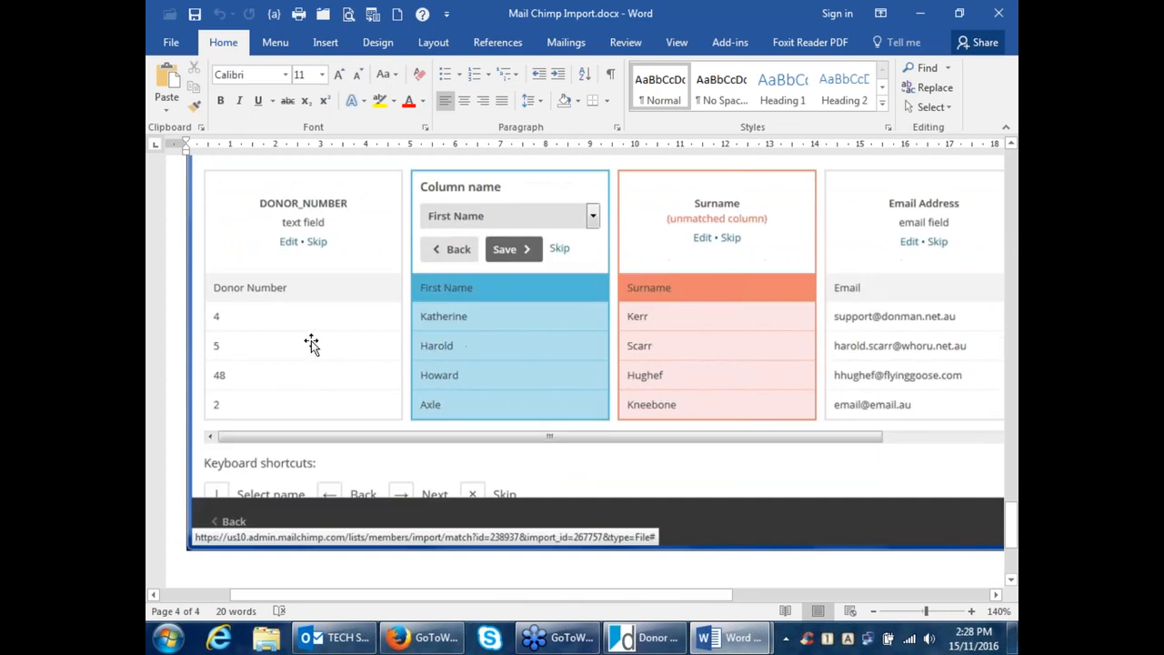
pyautogui.scroll(3, 311, 343)
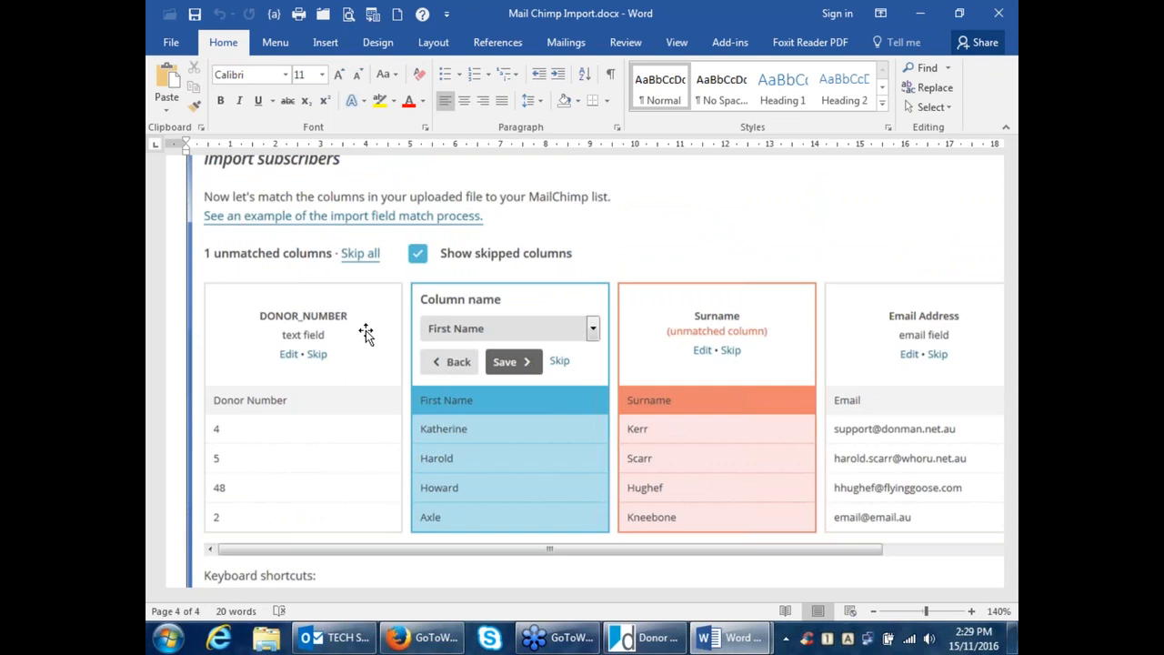
pyautogui.scroll(-1, 366, 335)
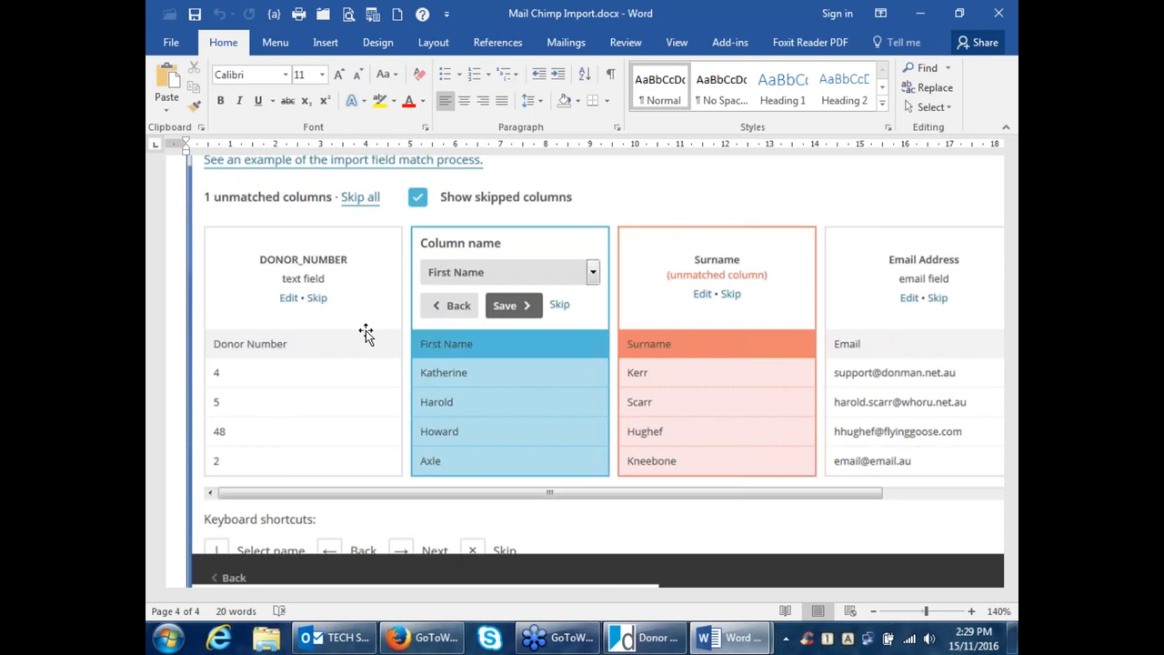
pyautogui.scroll(-1, 365, 335)
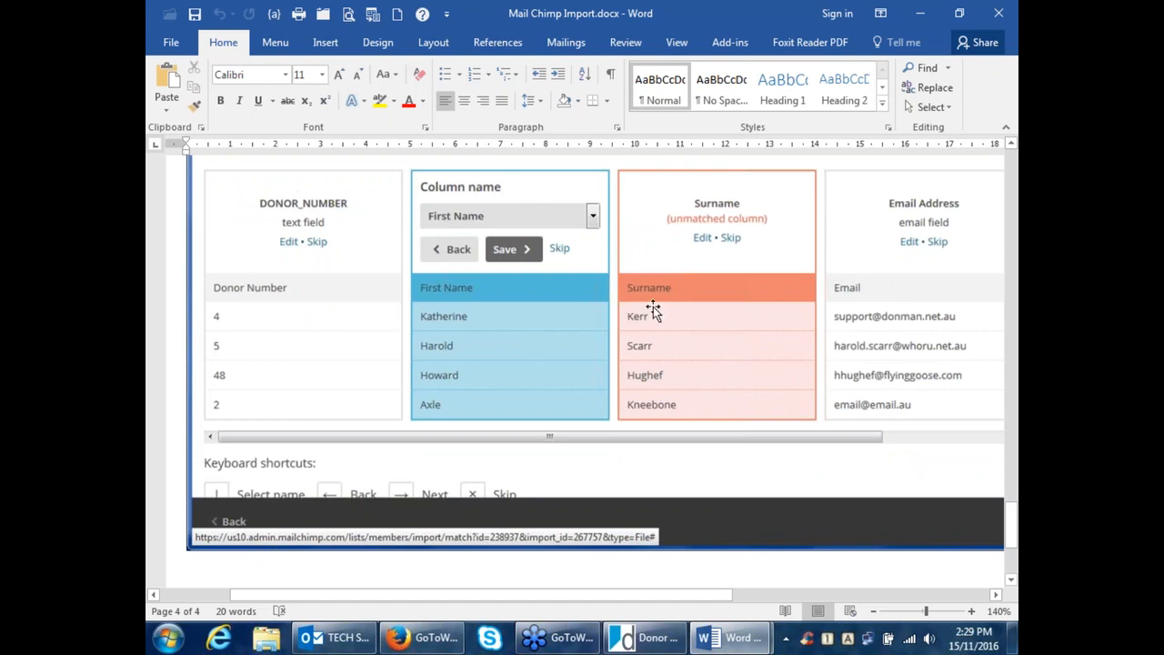
pyautogui.scroll(-4, 651, 309)
pyautogui.scroll(5, 645, 326)
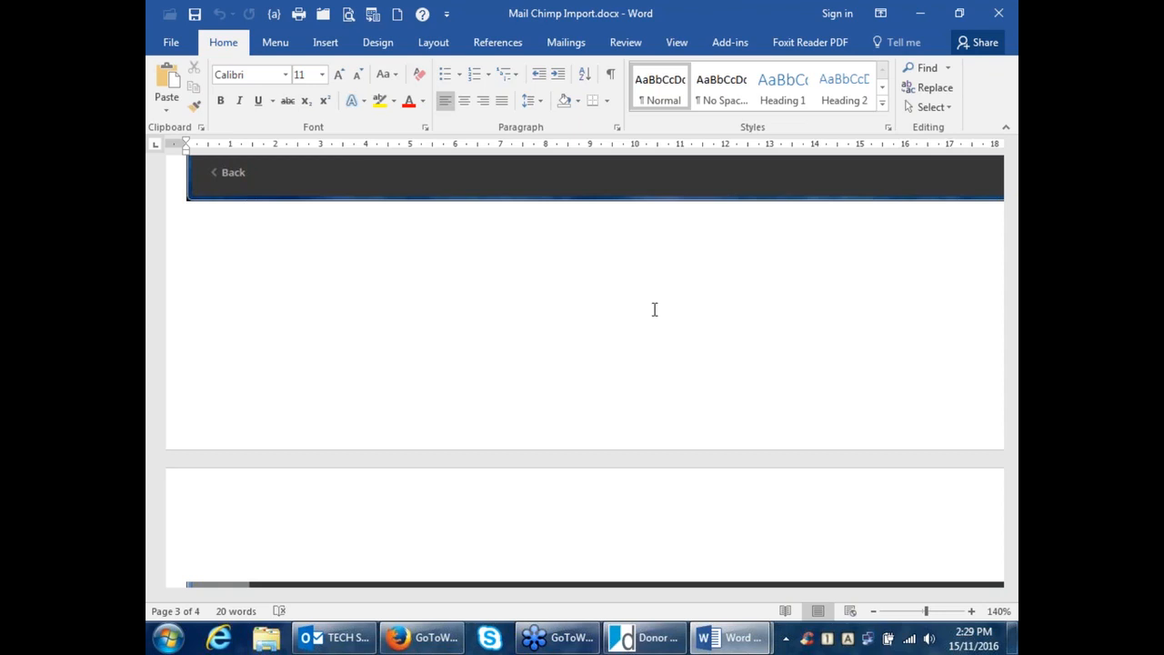
pyautogui.click(996, 15)
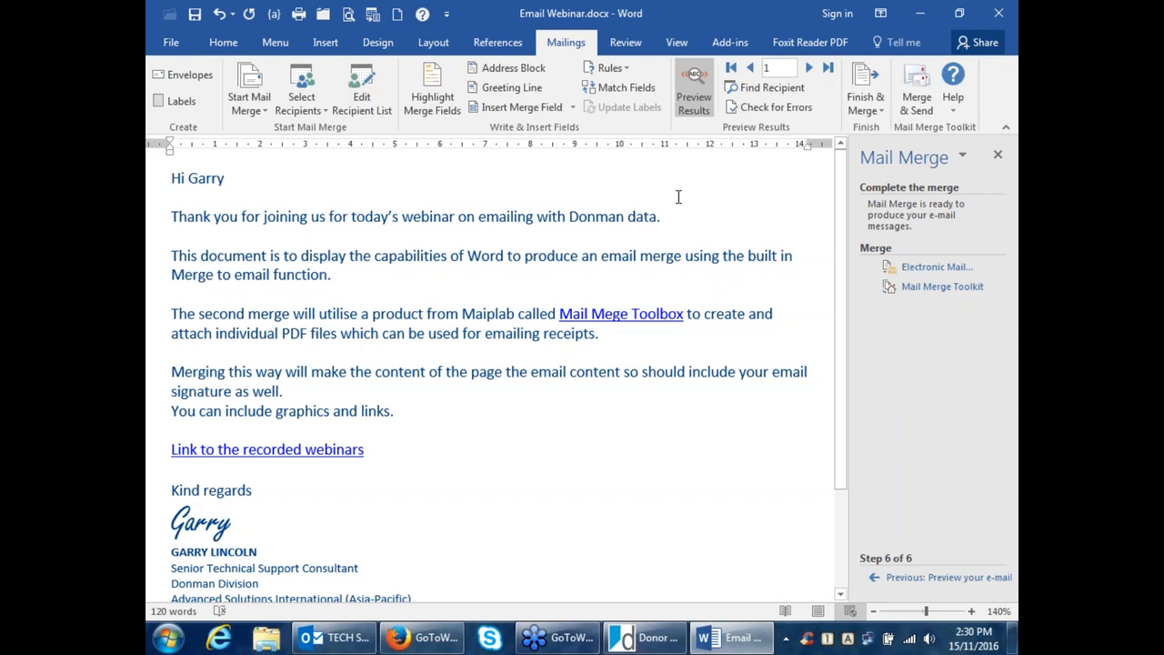
# Step: Switch to Donman, maximize its window and launch Visual Reporter from the Reports area
pyautogui.click(651, 639)
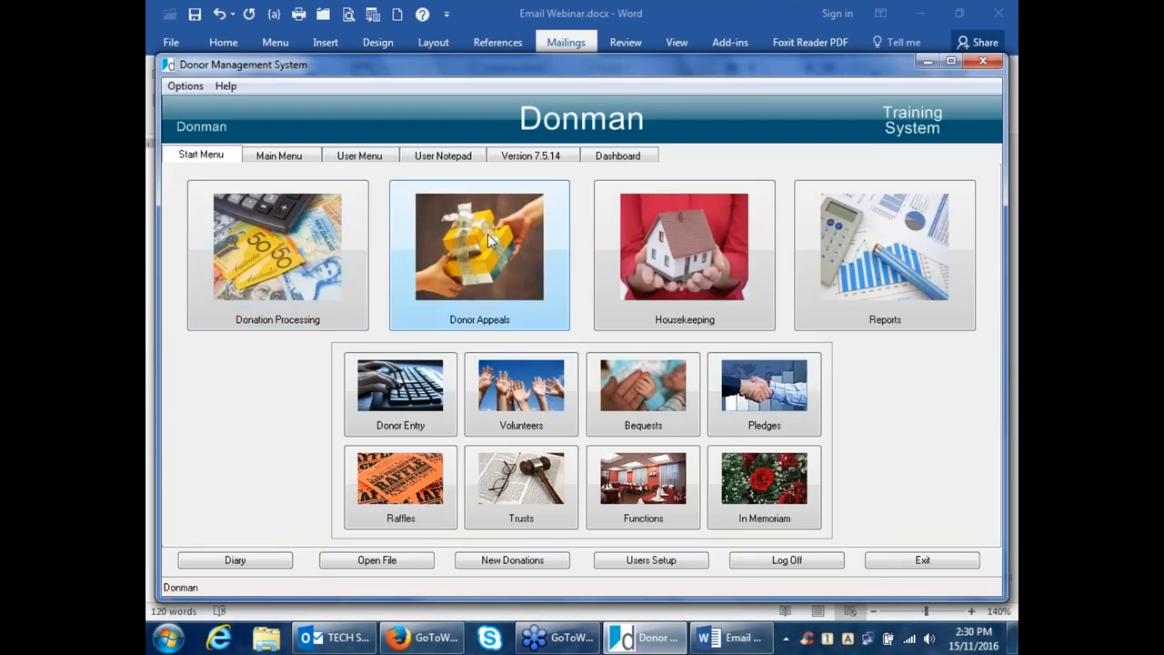
pyautogui.click(948, 62)
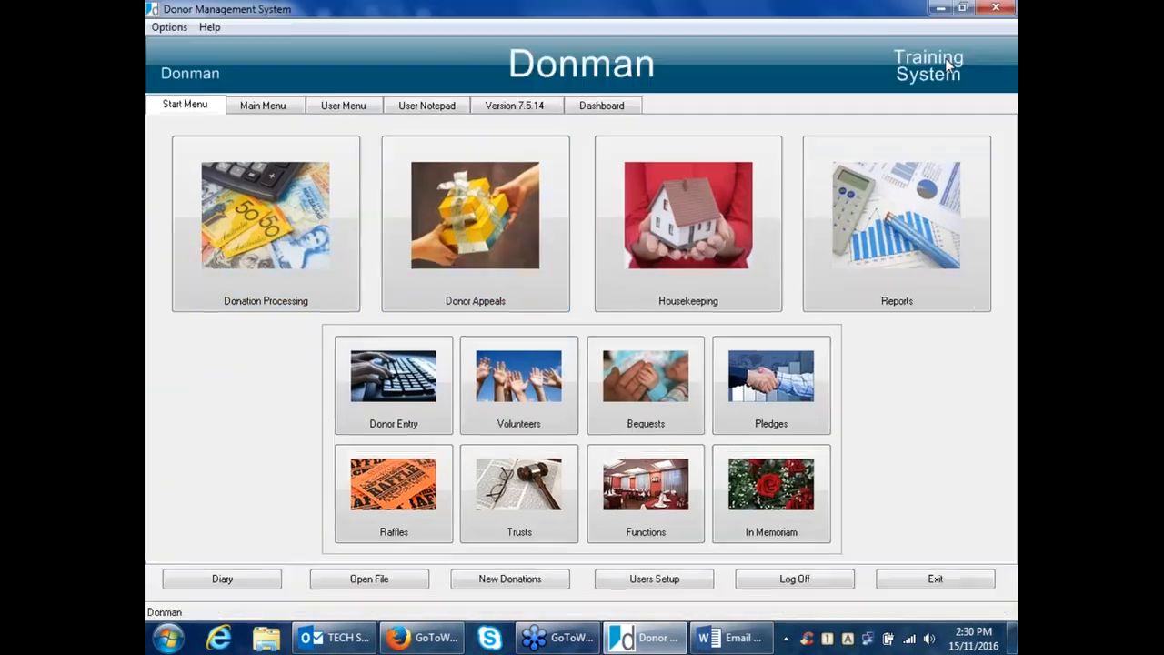
pyautogui.click(891, 238)
pyautogui.click(279, 262)
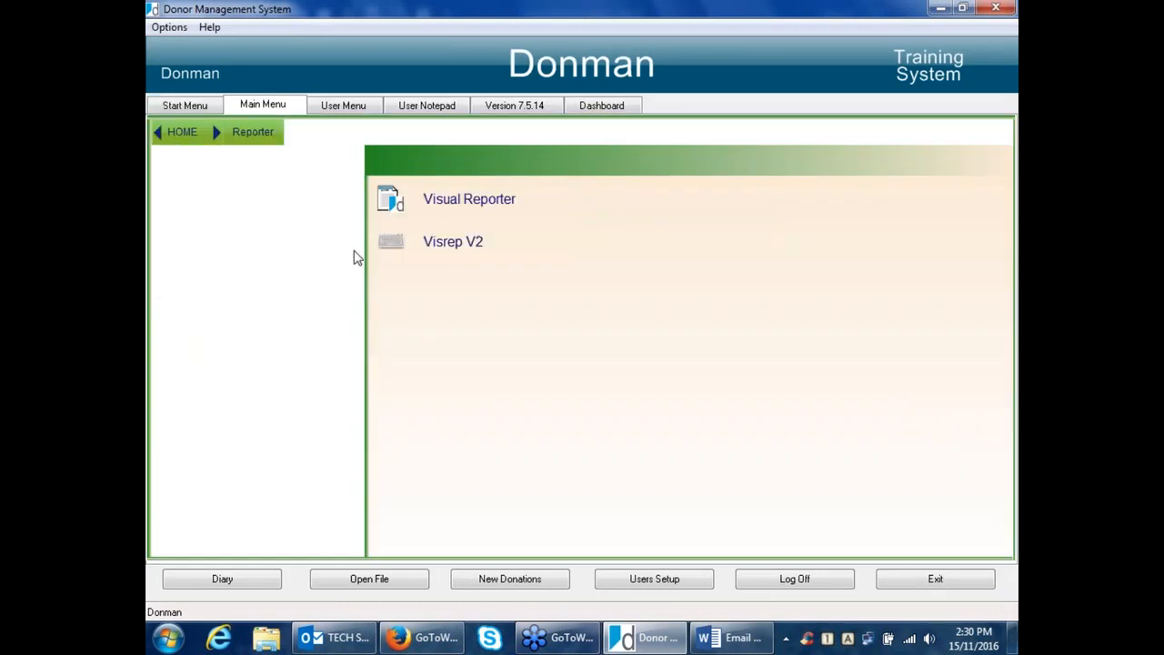
pyautogui.click(476, 203)
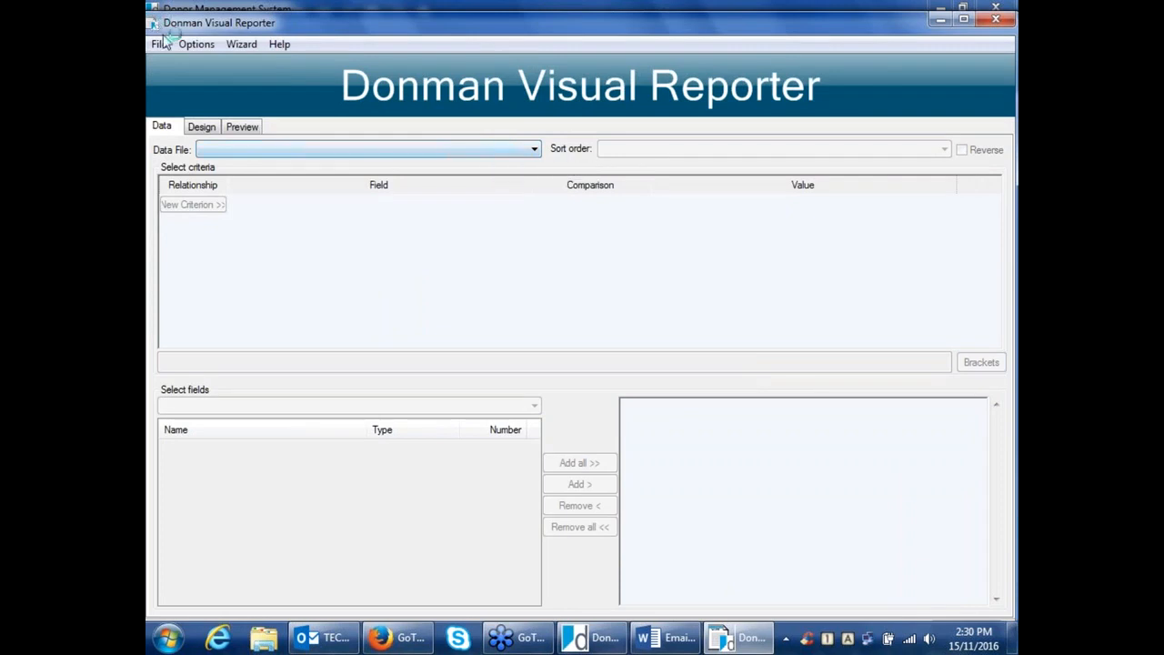
# Step: Open the Email Address Export.rpf report format, review its selection criteria and fields, dismiss the email notification and maximize the reporter window
pyautogui.click(159, 42)
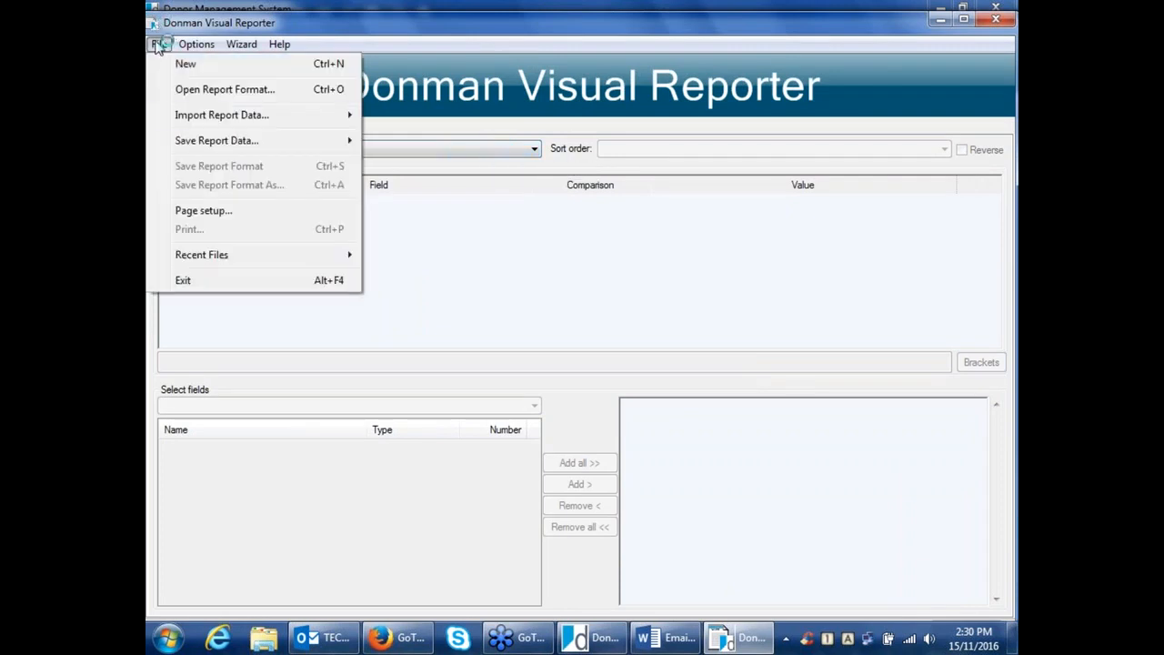
pyautogui.click(229, 88)
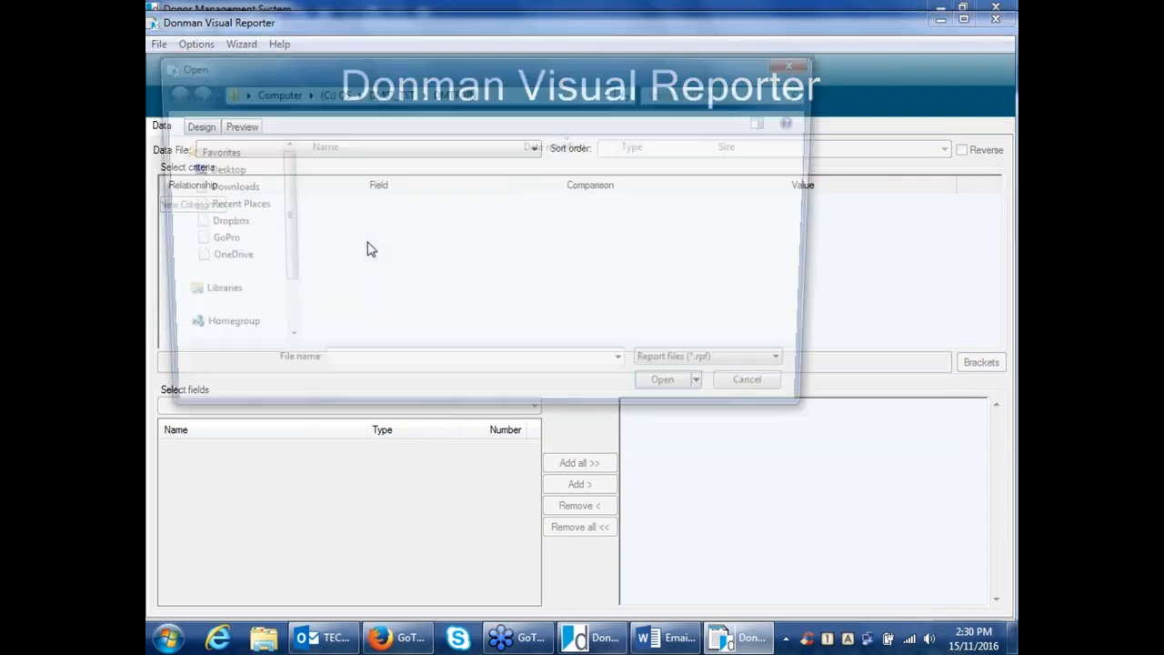
pyautogui.click(371, 190)
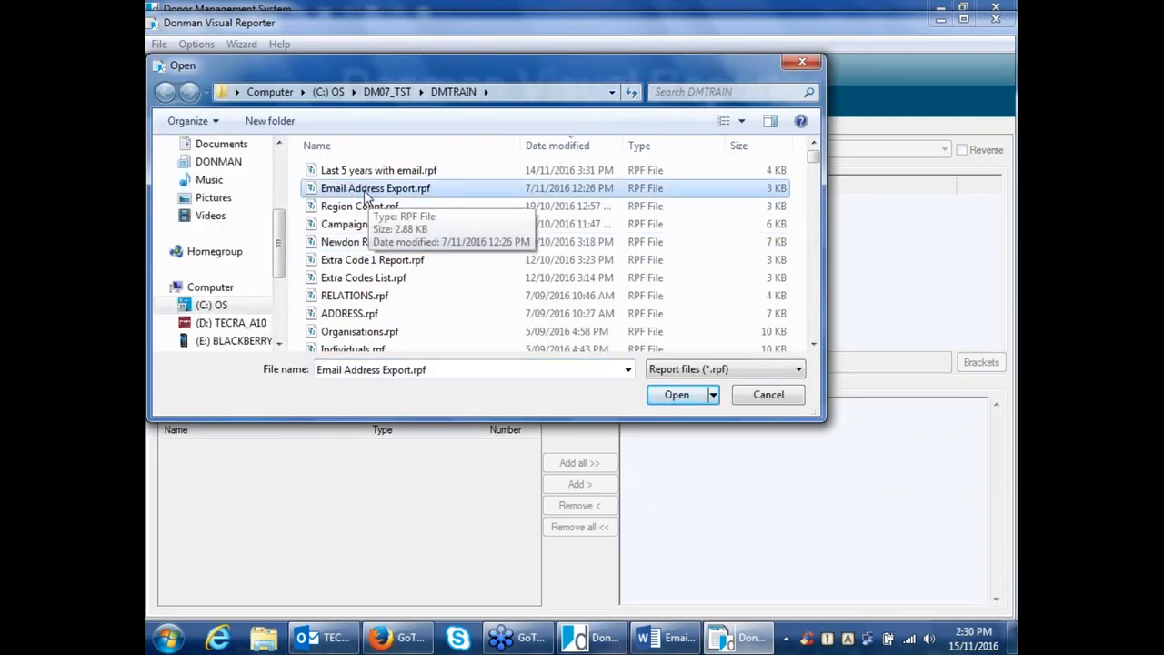
pyautogui.doubleClick(364, 188)
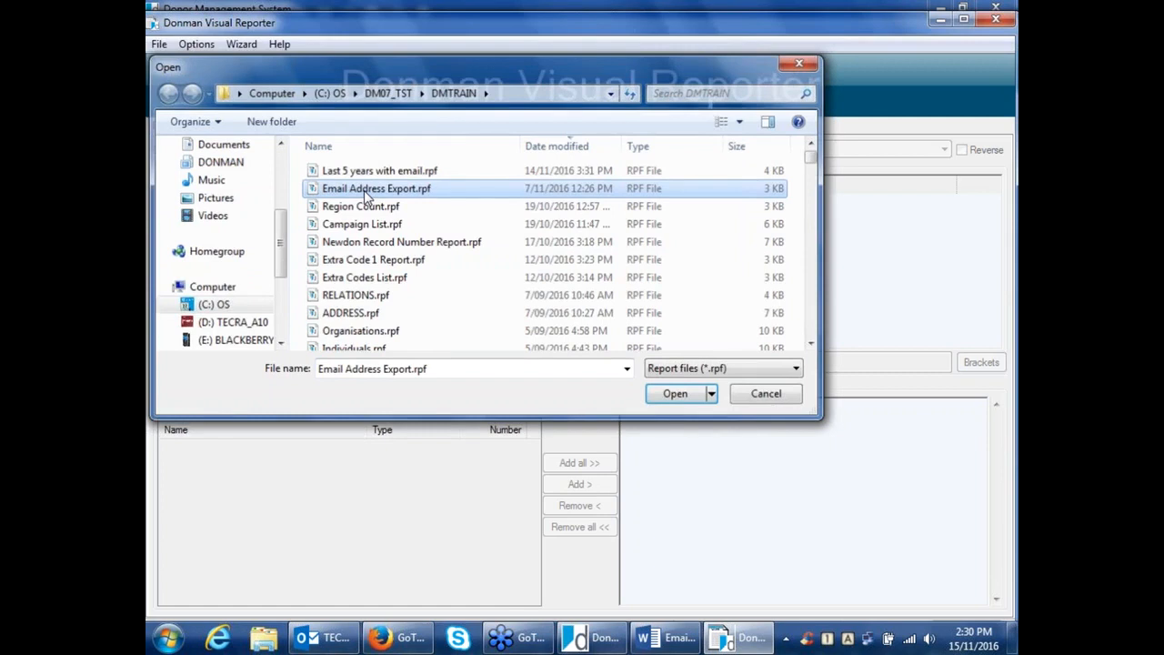
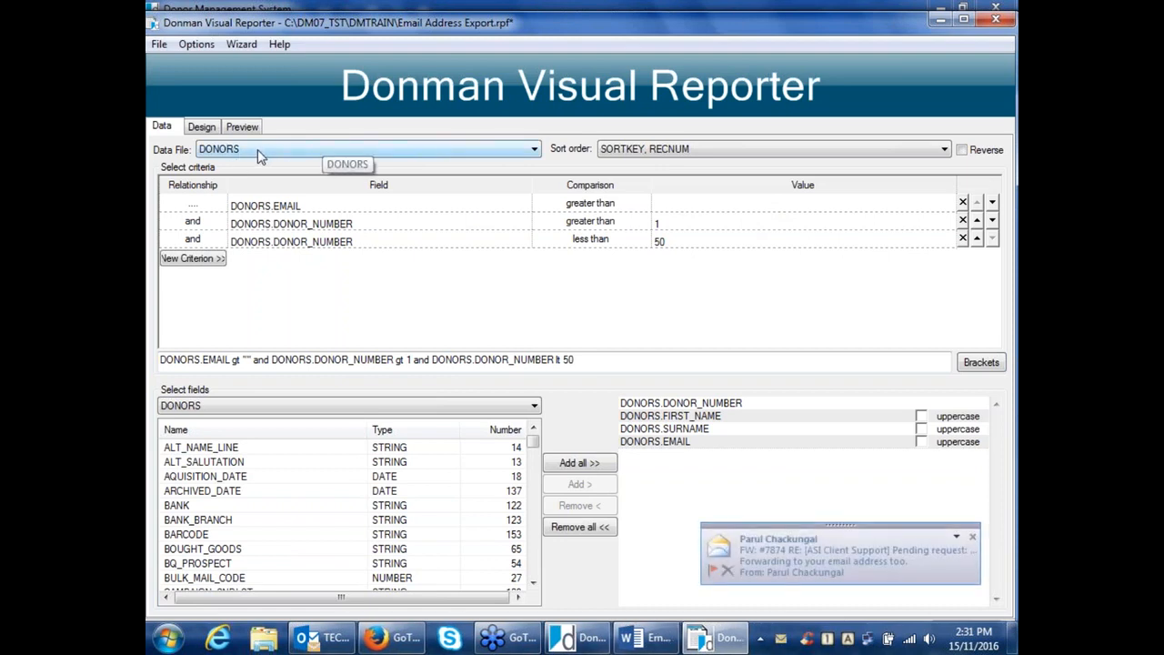
pyautogui.click(971, 538)
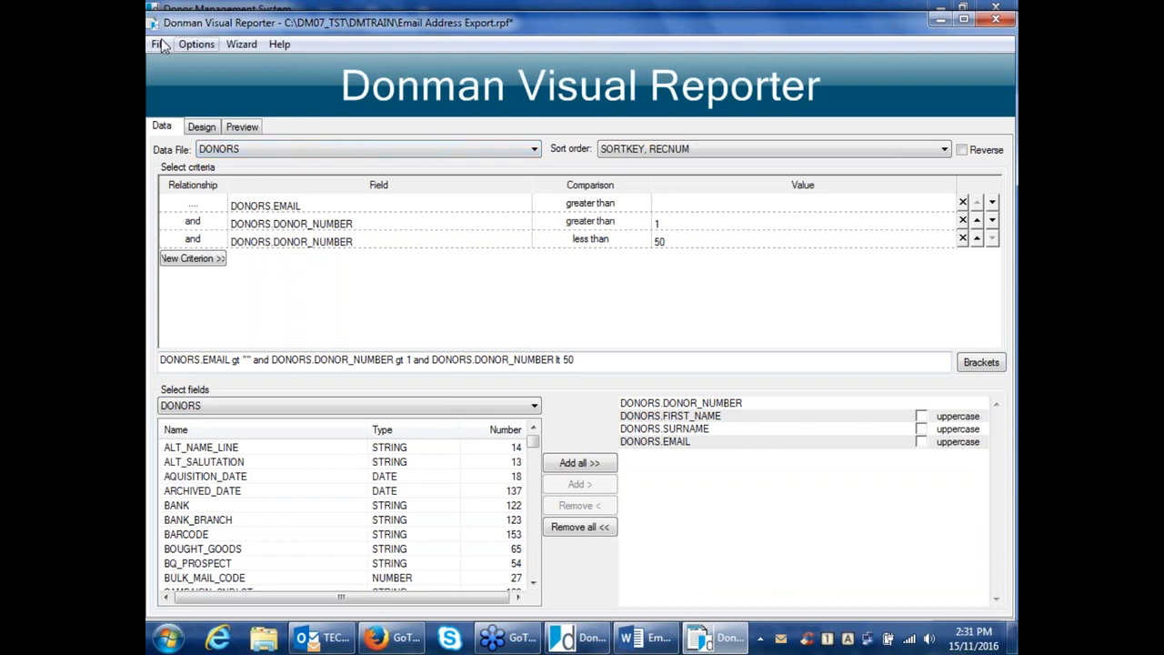
pyautogui.click(962, 22)
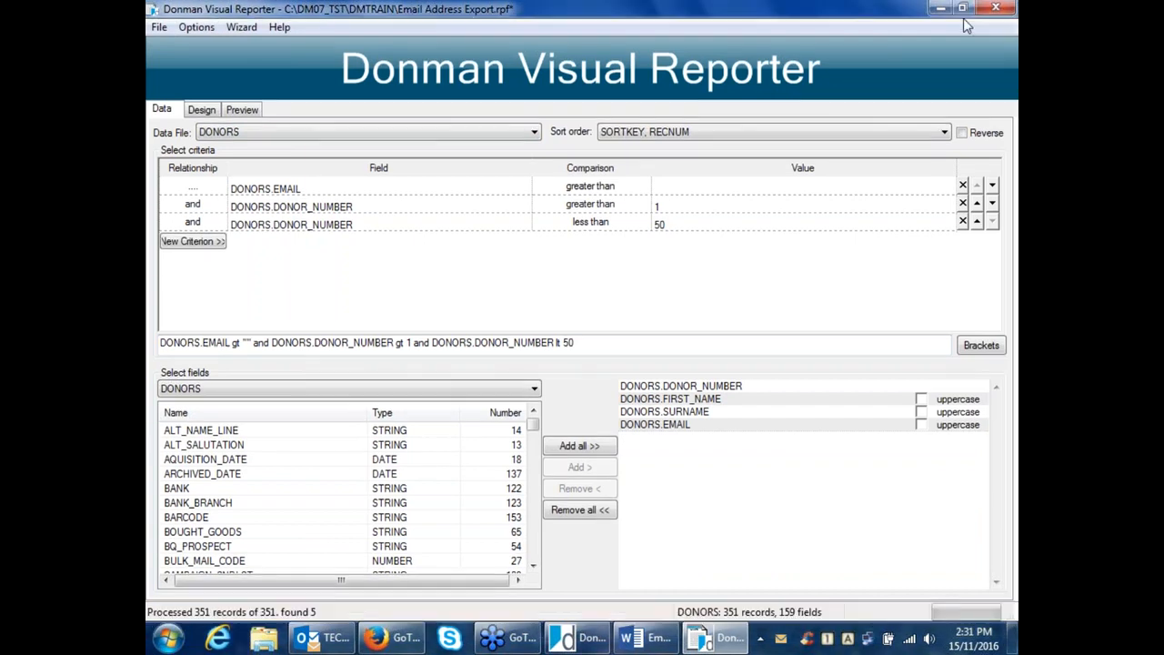
# Step: Change the report's data file to CODEPOOL, accepting the reset, and sort it by DONOR_NUMBER, MASTERCODE, CODE1, RECNUM
pyautogui.click(518, 132)
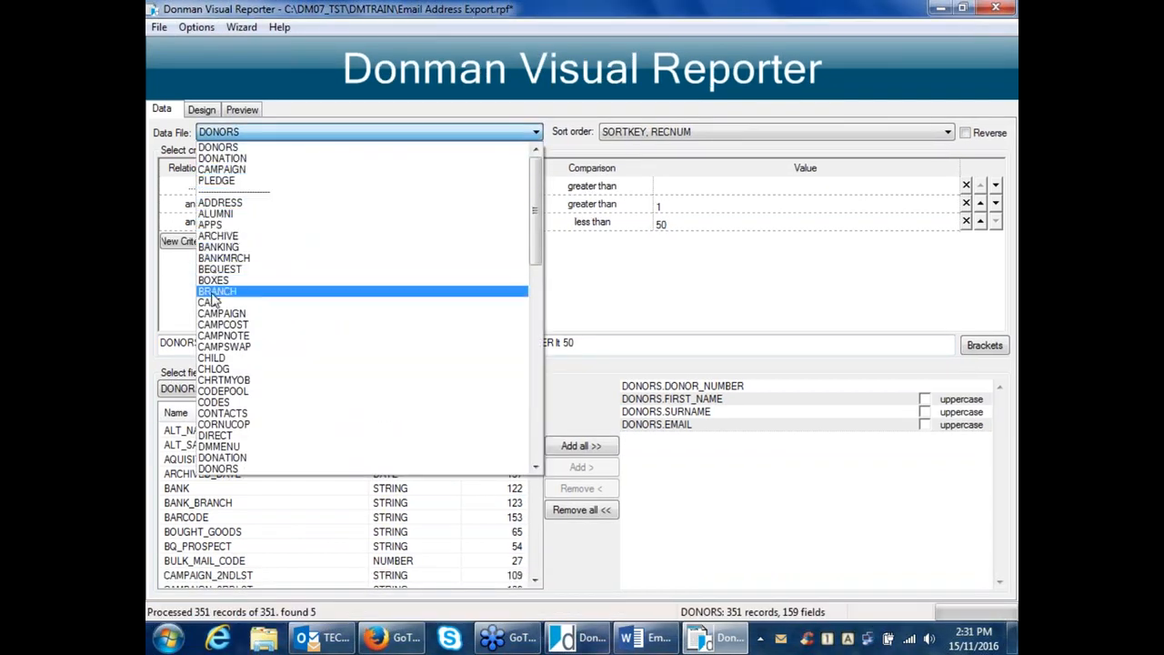
pyautogui.click(221, 392)
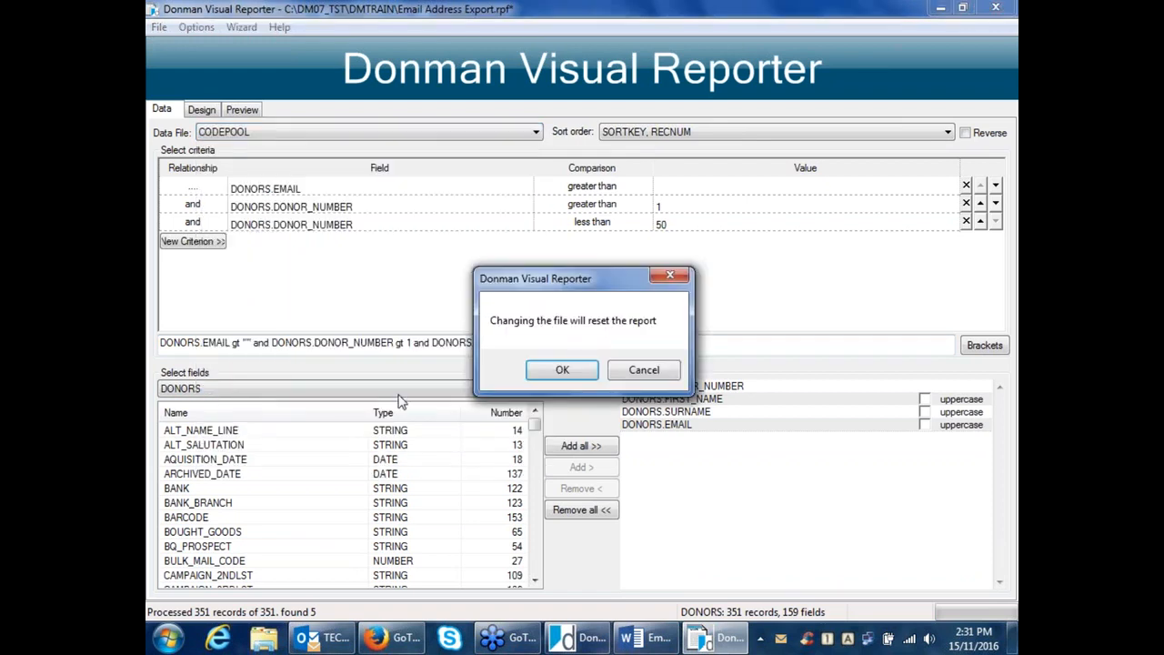
pyautogui.click(577, 379)
pyautogui.click(678, 131)
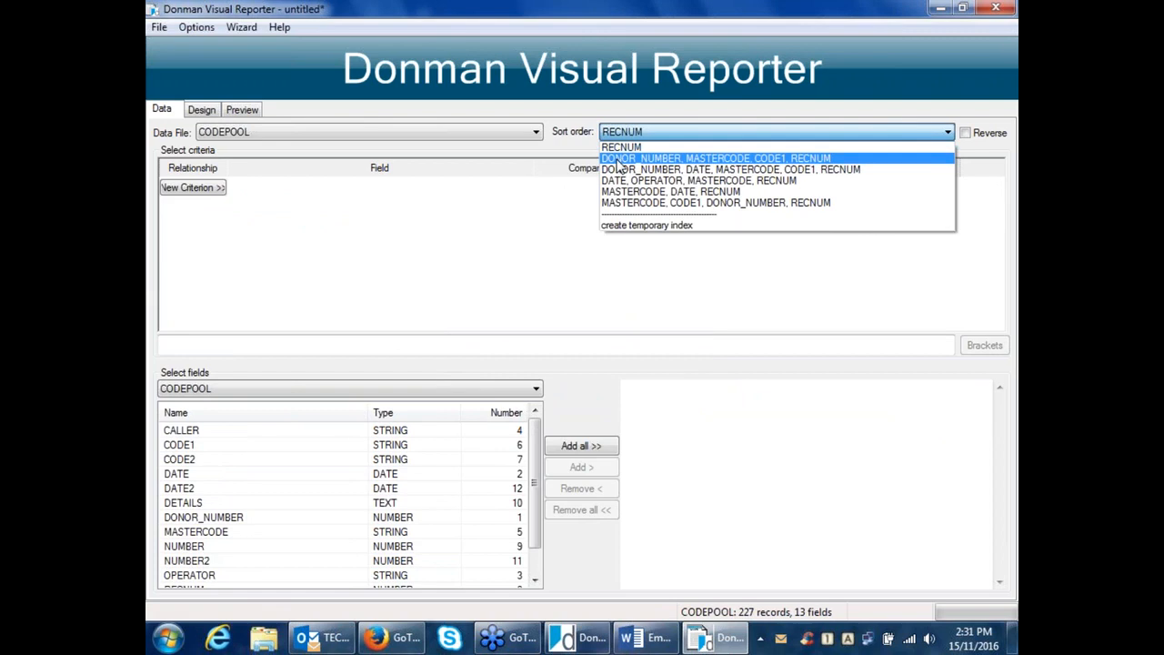
pyautogui.click(617, 160)
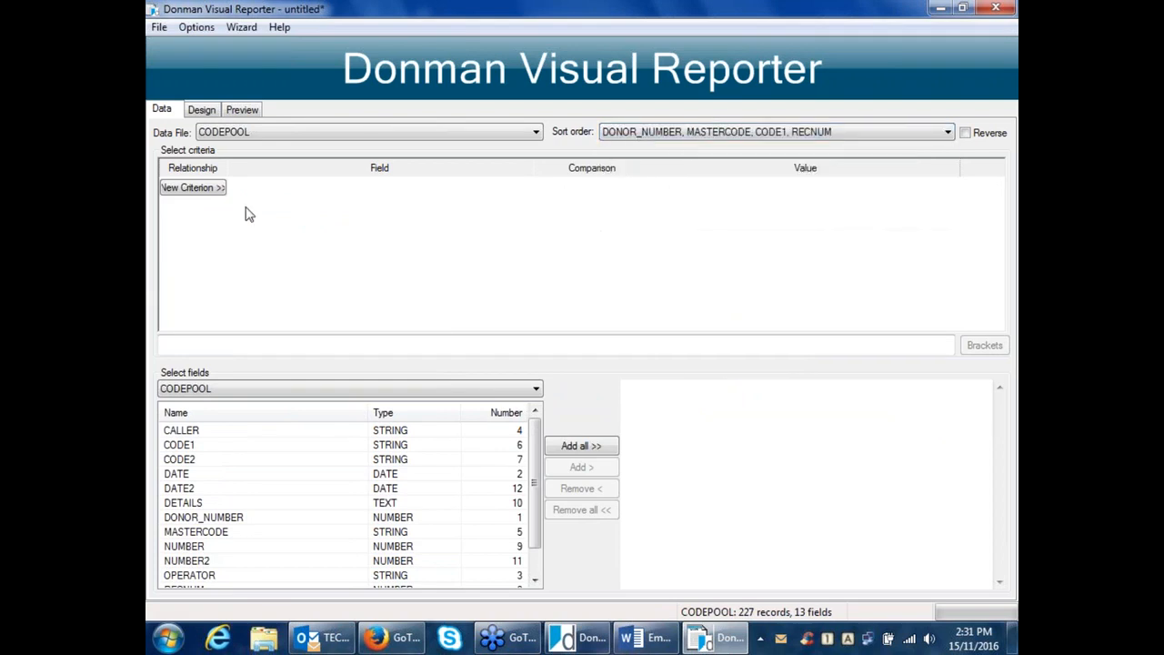
# Step: Add a selection criterion requiring CODEPOOL.CODE1 to equal NEWSLET, choosing the value from the existing codes
pyautogui.click(211, 189)
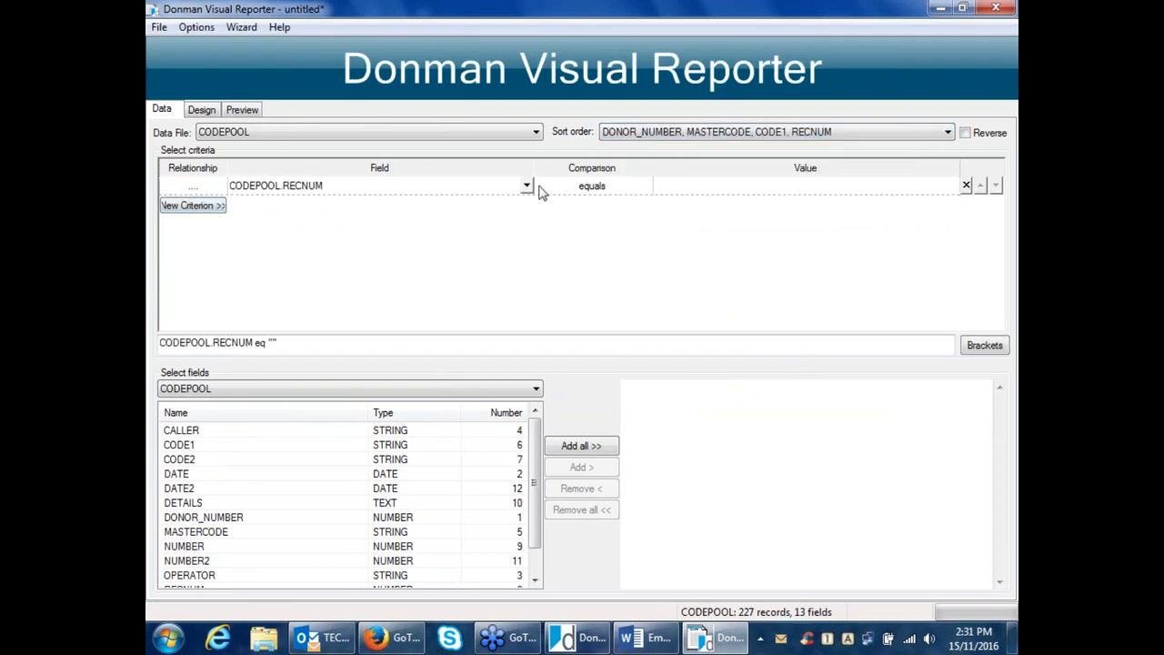
pyautogui.click(528, 186)
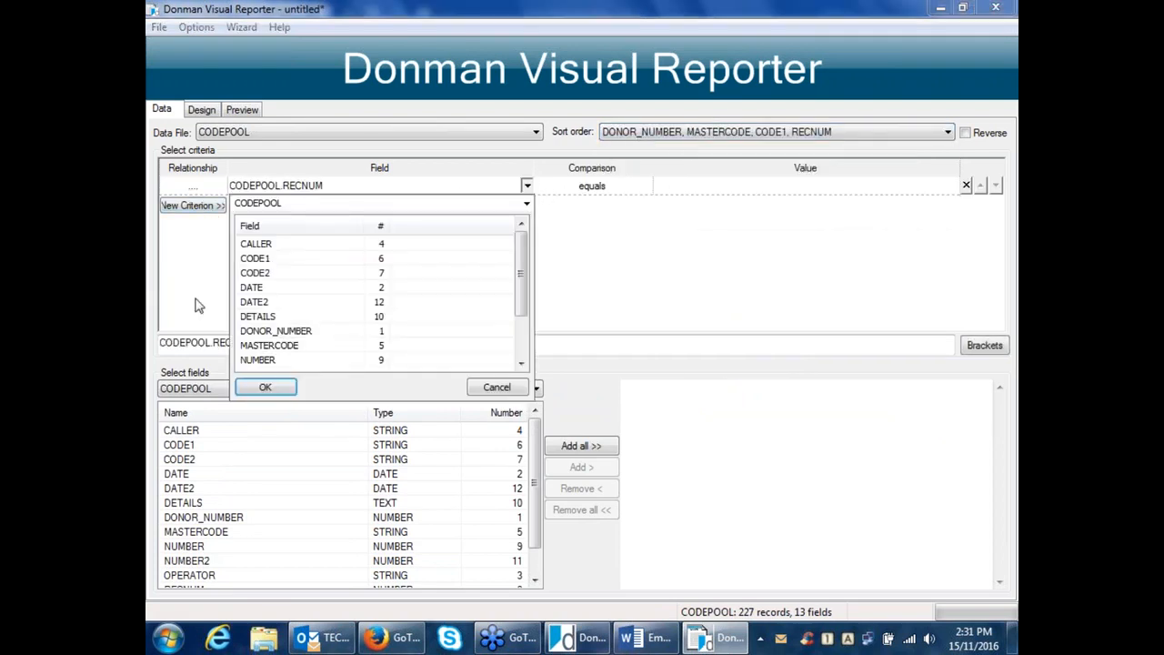
pyautogui.click(255, 262)
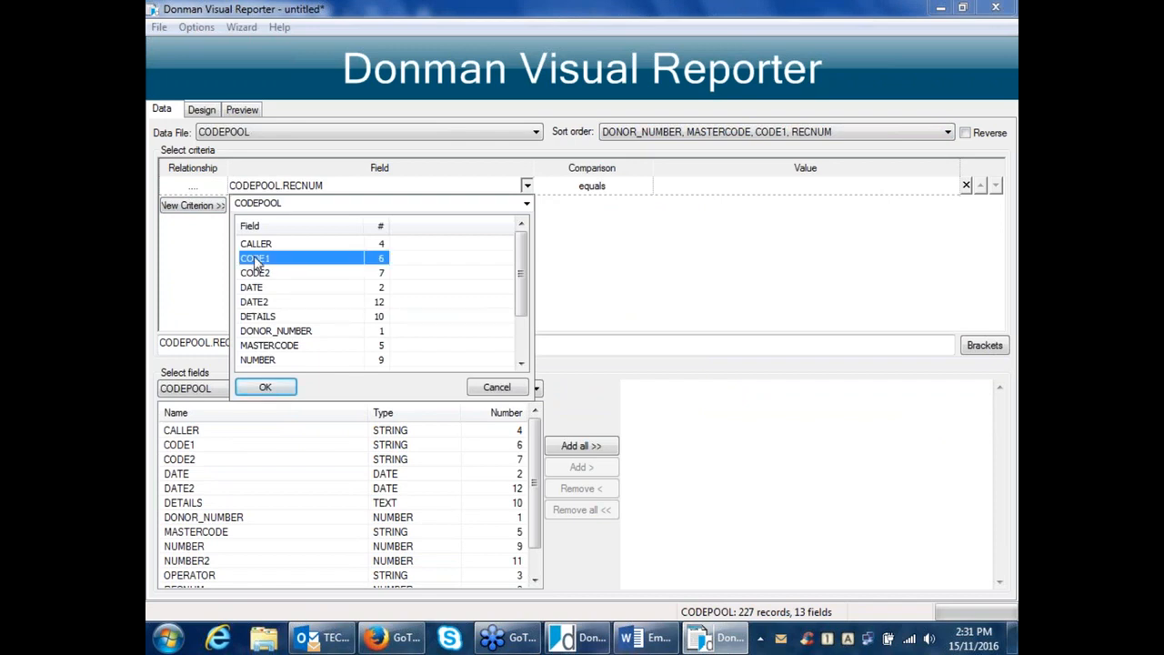
pyautogui.doubleClick(255, 262)
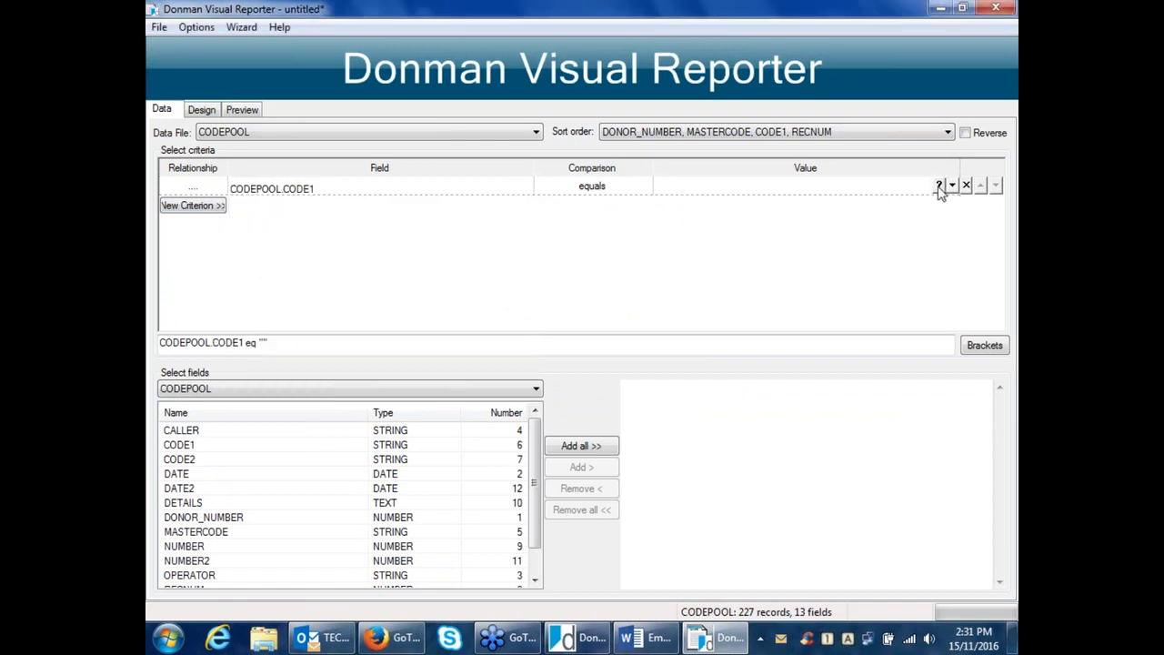
pyautogui.click(939, 186)
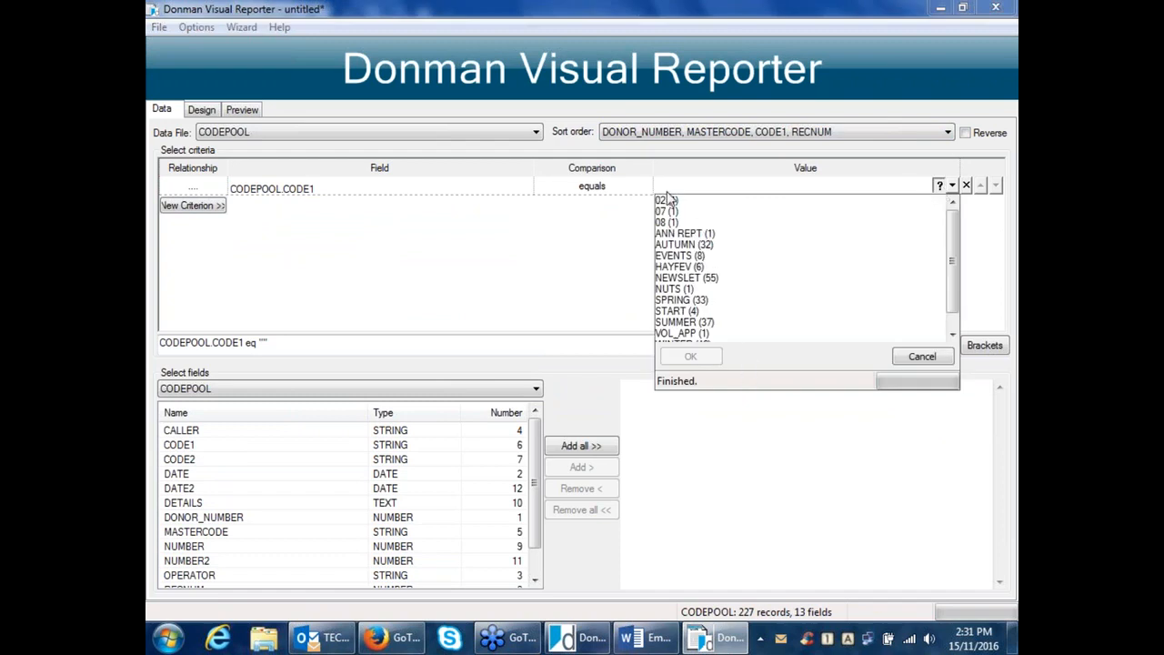
pyautogui.click(951, 334)
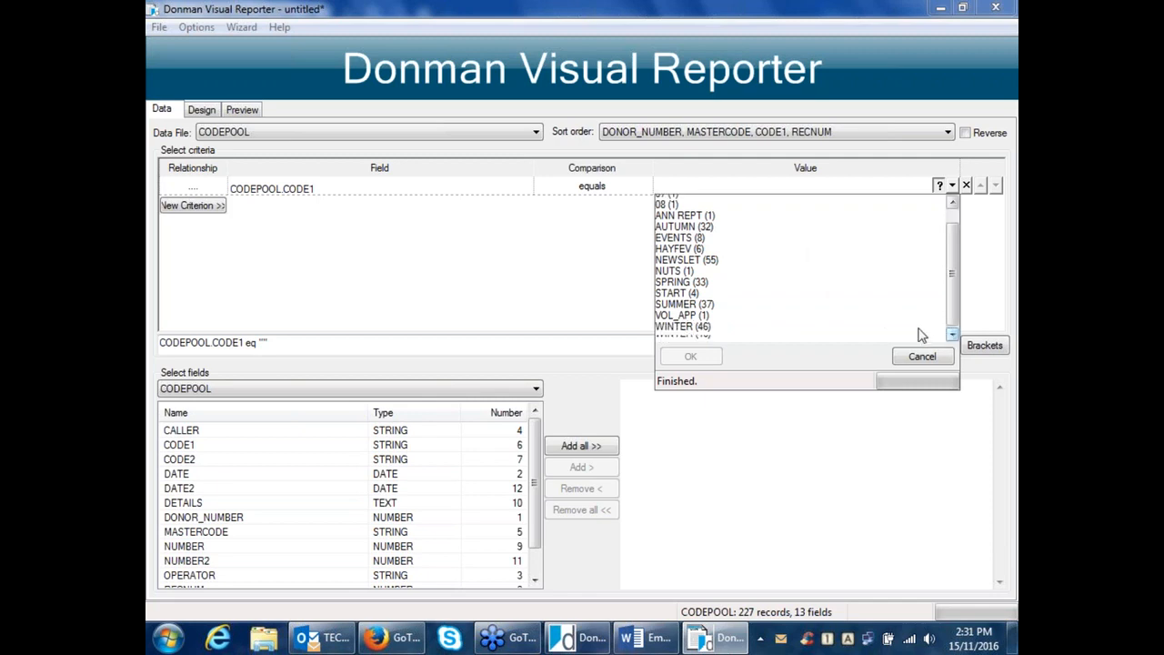
pyautogui.click(667, 284)
pyautogui.click(677, 267)
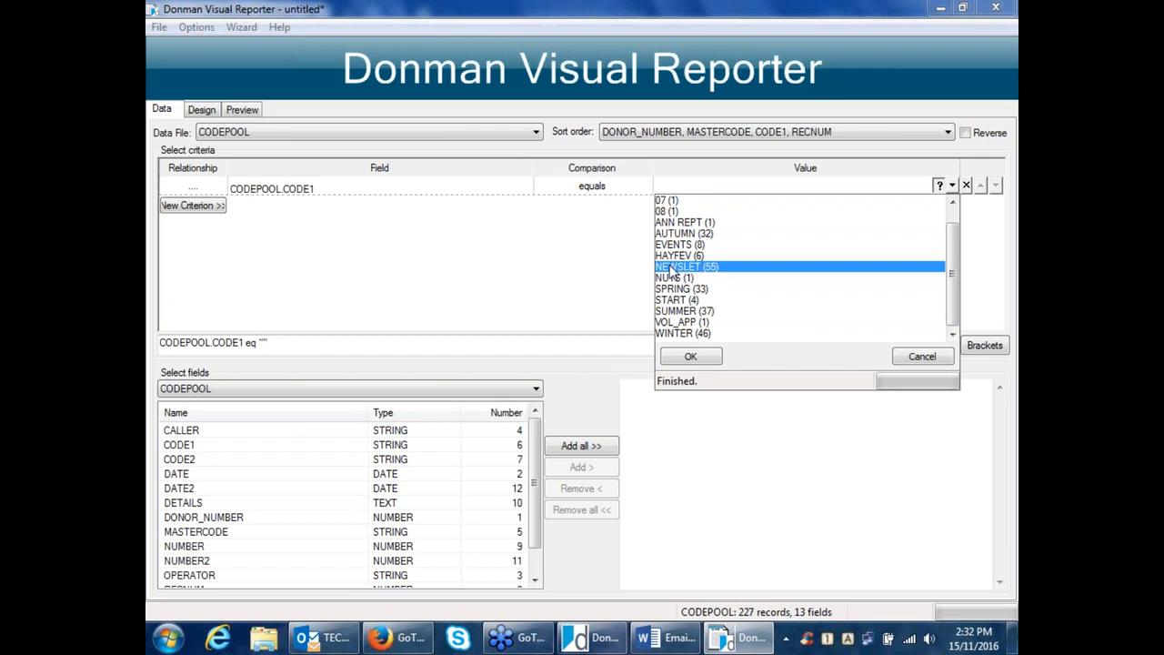
pyautogui.click(670, 268)
# Step: Add a second selection criterion requiring DONORS.EMAIL to be greater than a blank value
pyautogui.click(214, 206)
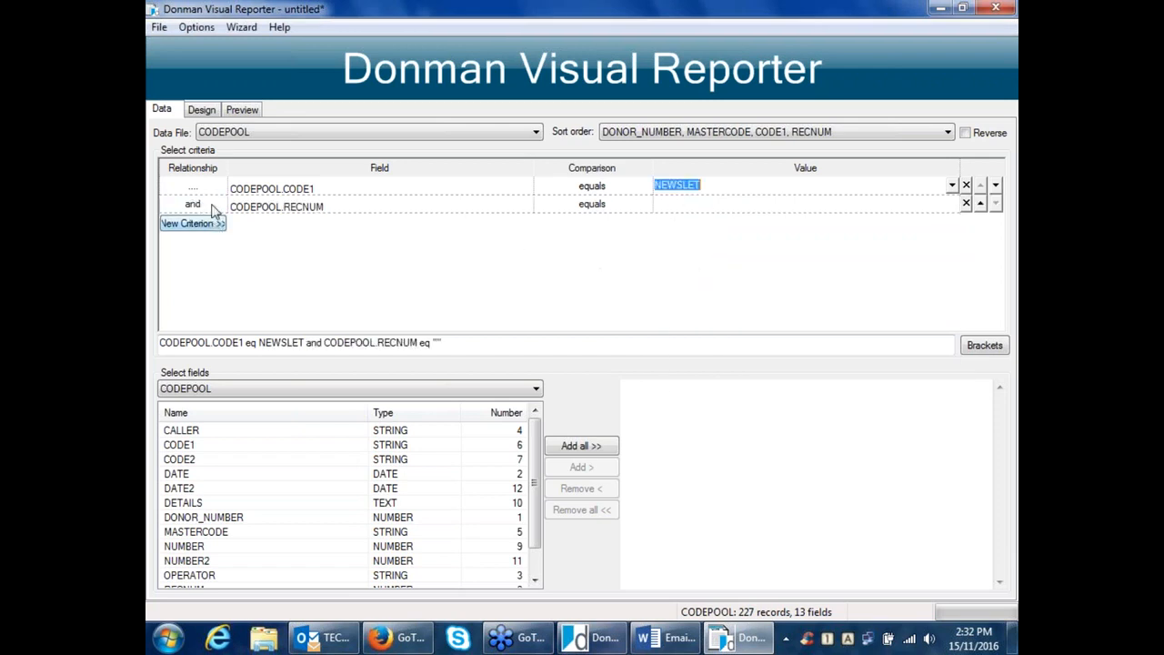
pyautogui.click(467, 208)
pyautogui.click(528, 205)
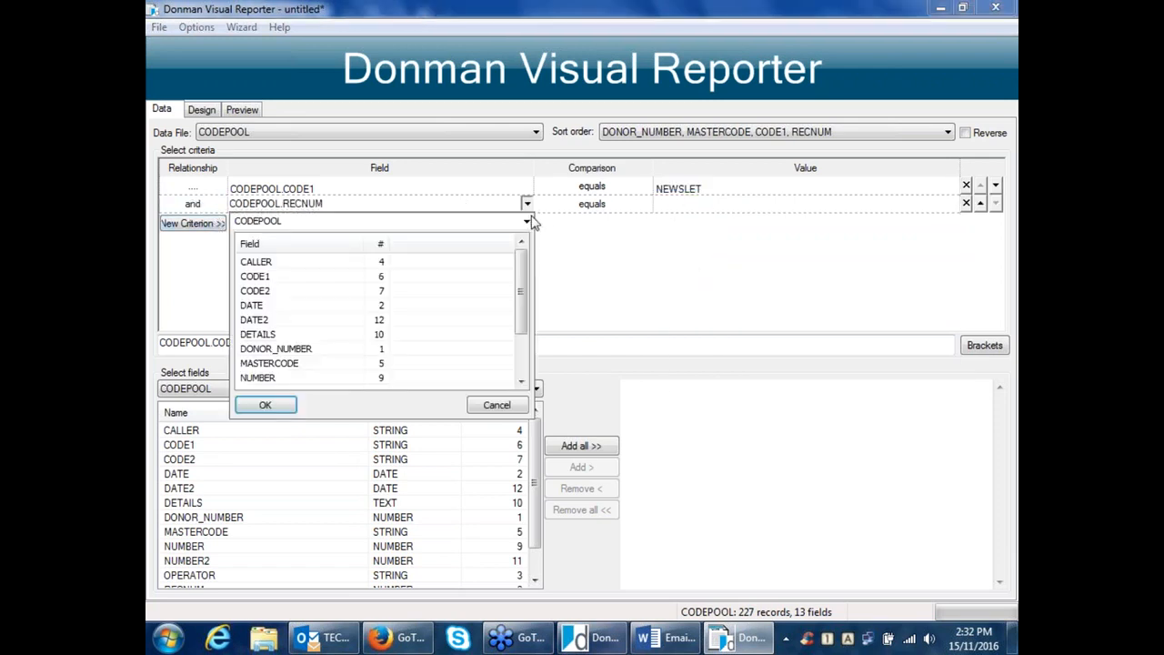
pyautogui.click(527, 221)
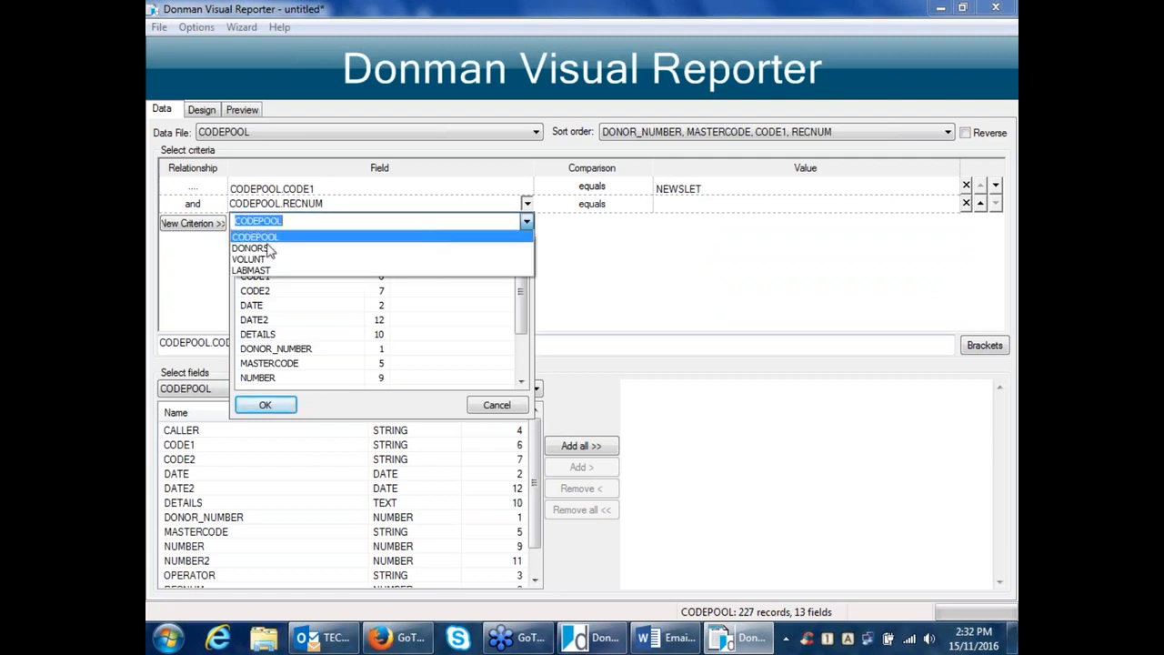
pyautogui.click(263, 247)
pyautogui.click(262, 278)
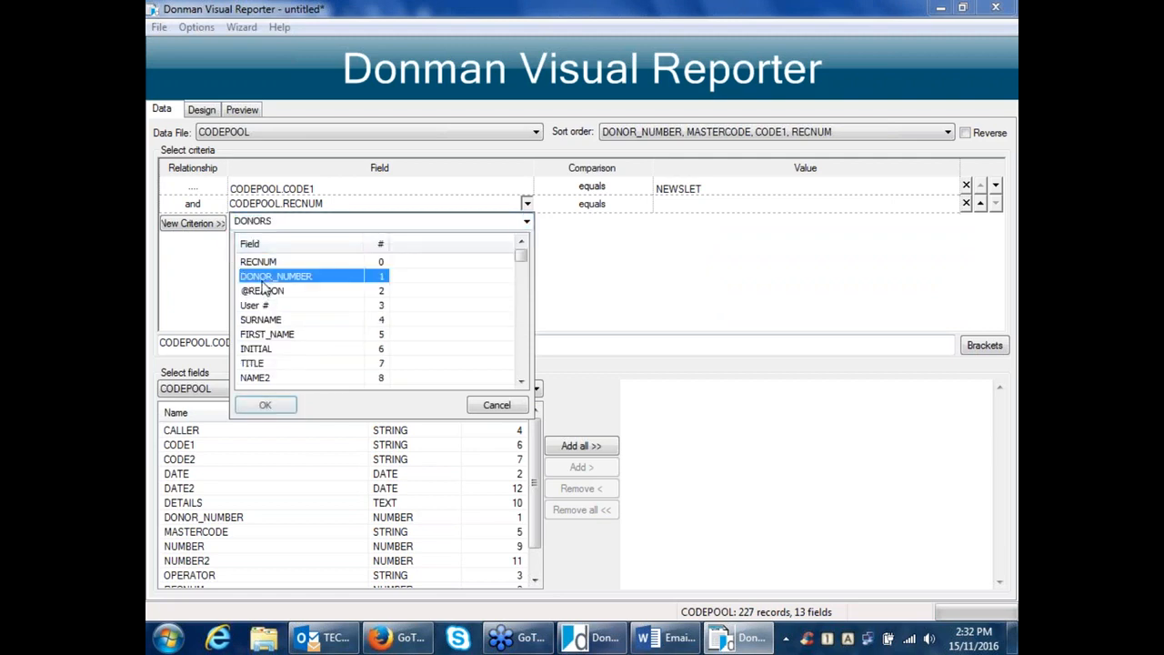
pyautogui.scroll(-11, 261, 287)
pyautogui.click(259, 262)
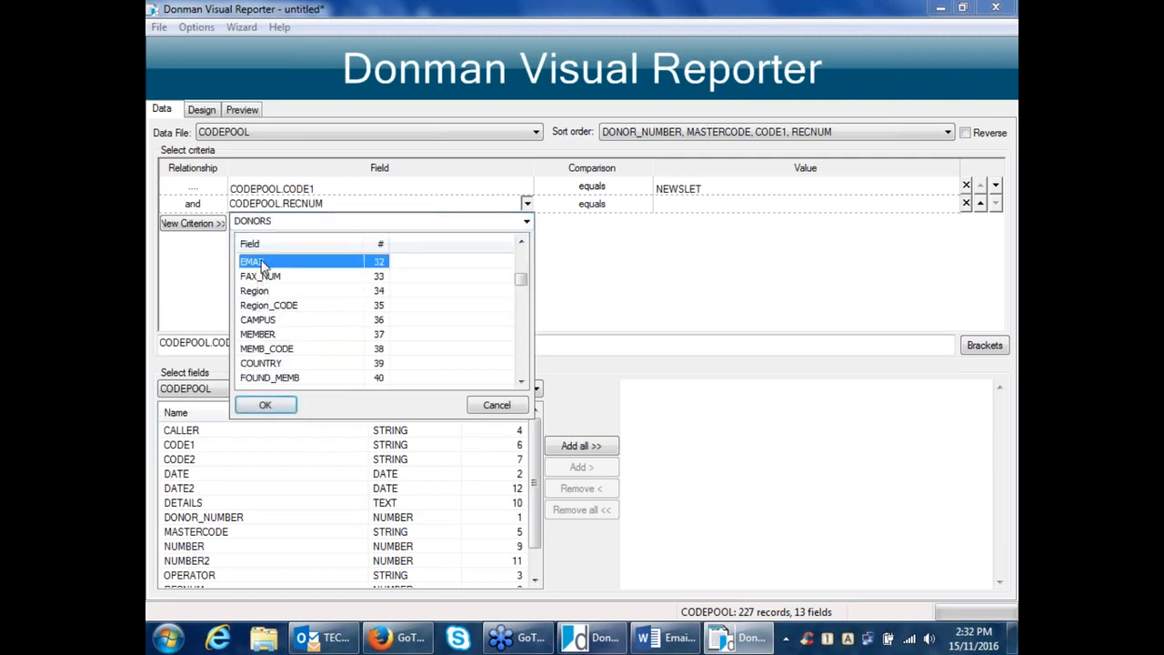
pyautogui.doubleClick(261, 263)
pyautogui.click(627, 205)
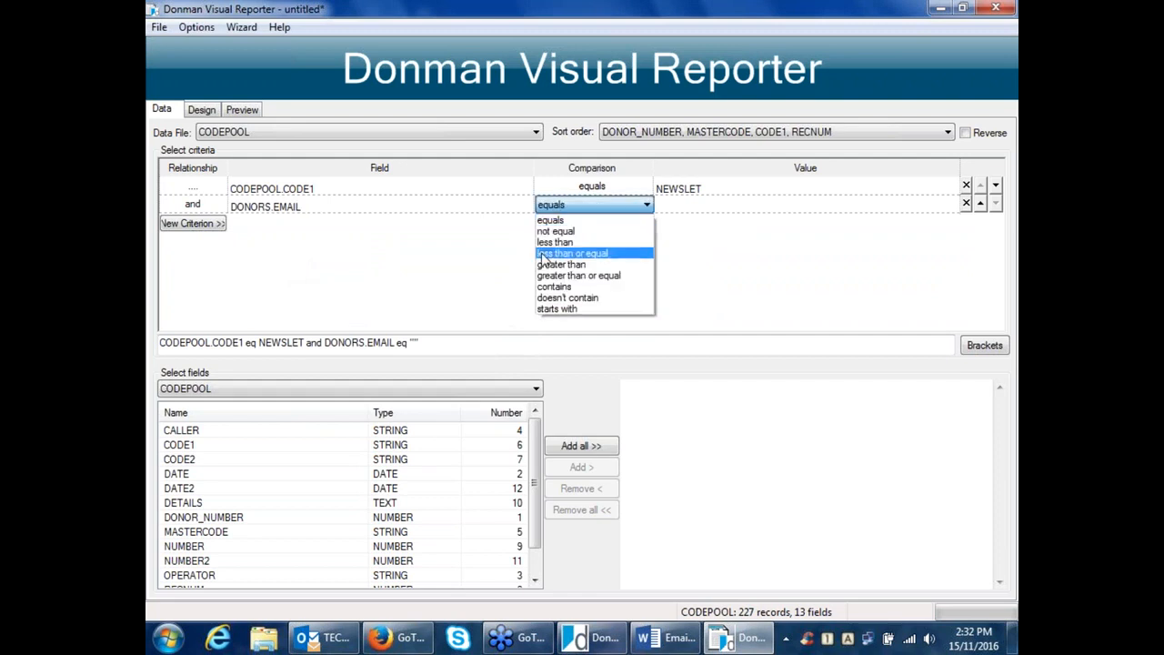
pyautogui.click(560, 264)
pyautogui.click(676, 204)
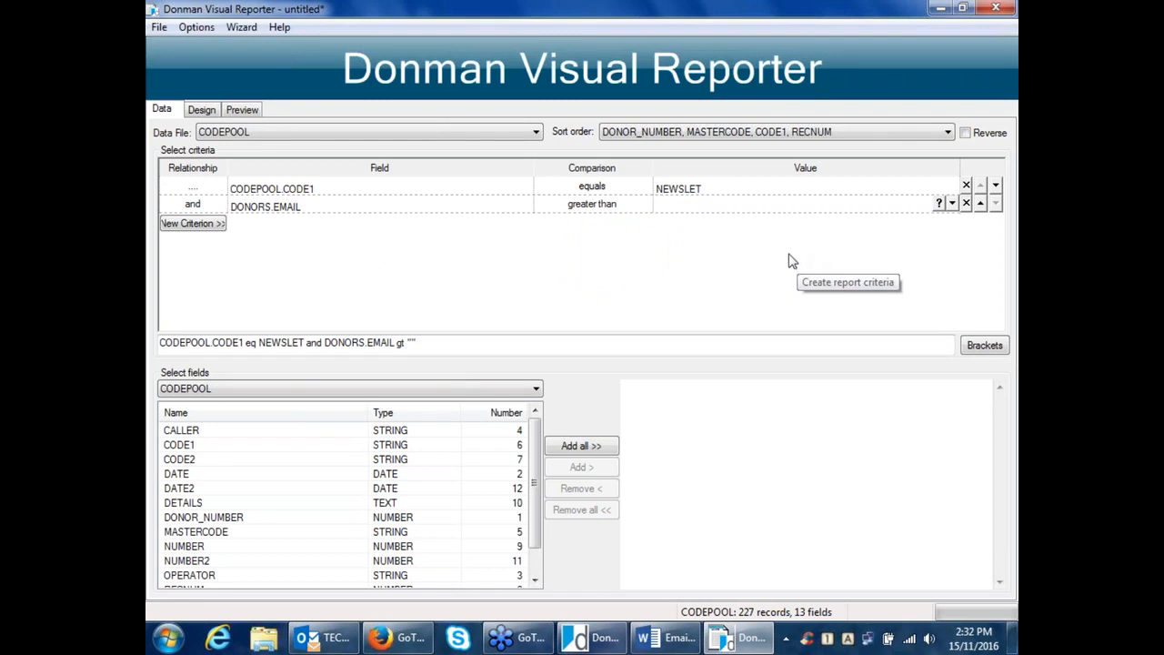
# Step: Show the DONORS file's fields in number order and add DONOR_NUMBER, FIRST_NAME and SURNAME to the report
pyautogui.click(518, 414)
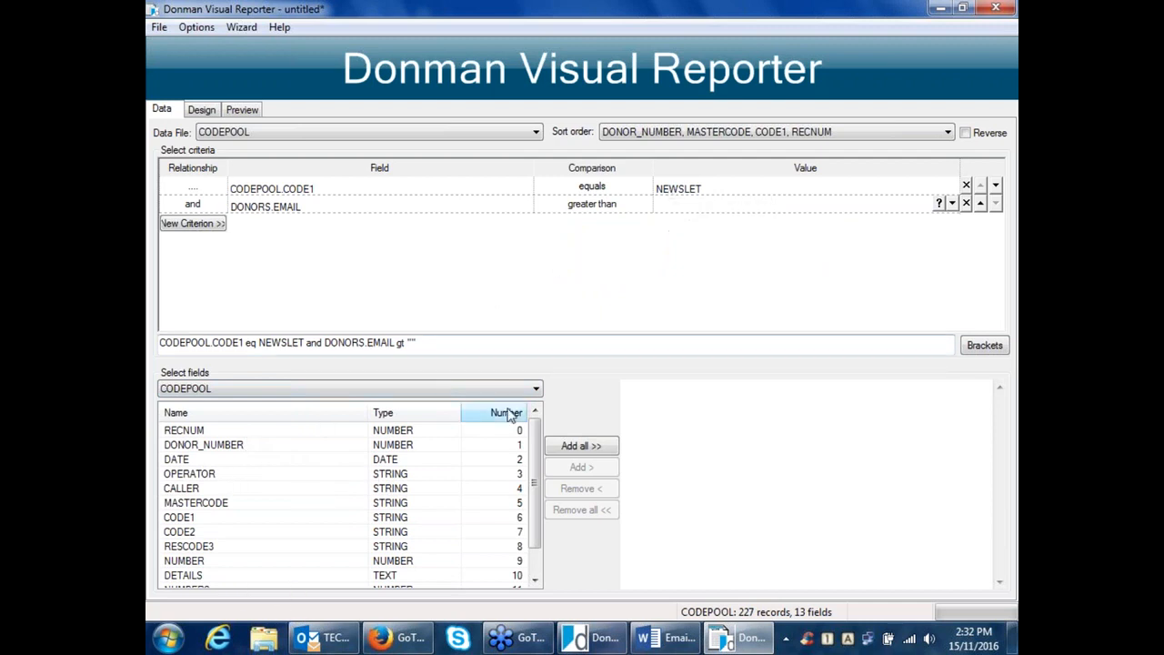
pyautogui.click(535, 389)
pyautogui.click(291, 412)
pyautogui.click(506, 413)
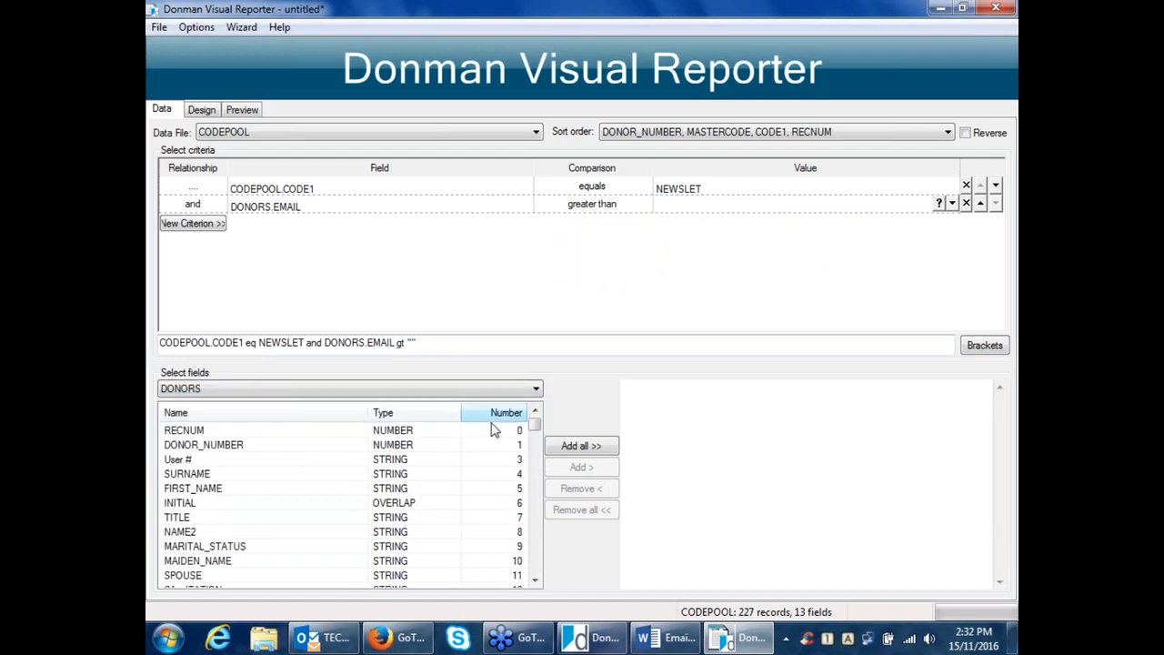
pyautogui.doubleClick(193, 445)
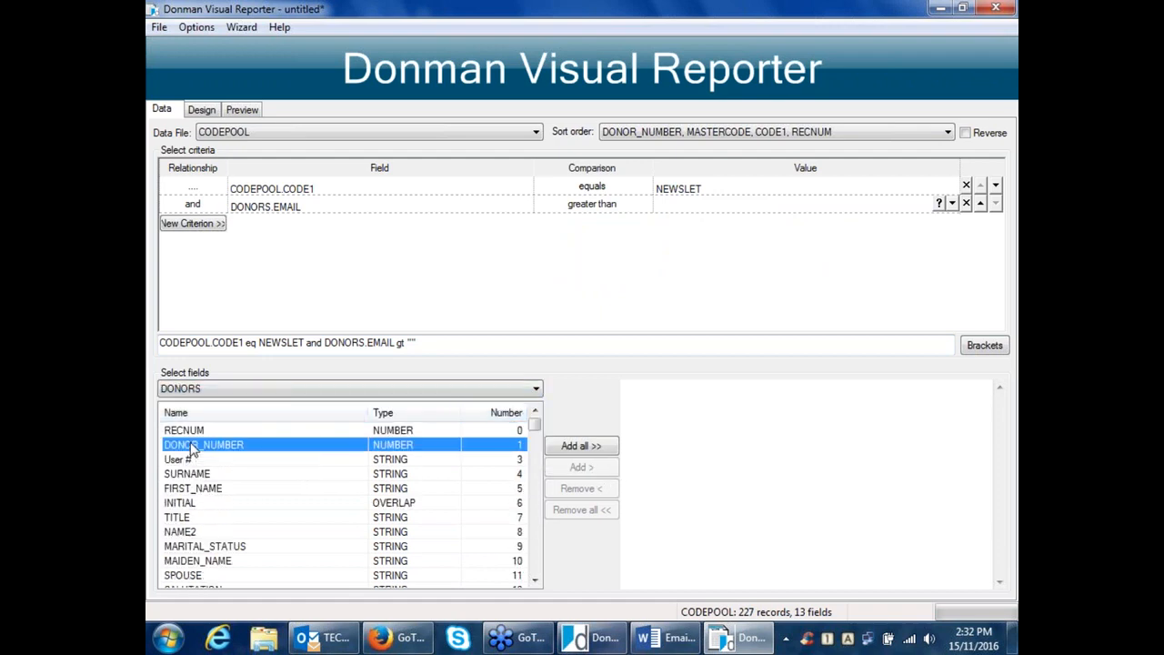
pyautogui.click(190, 488)
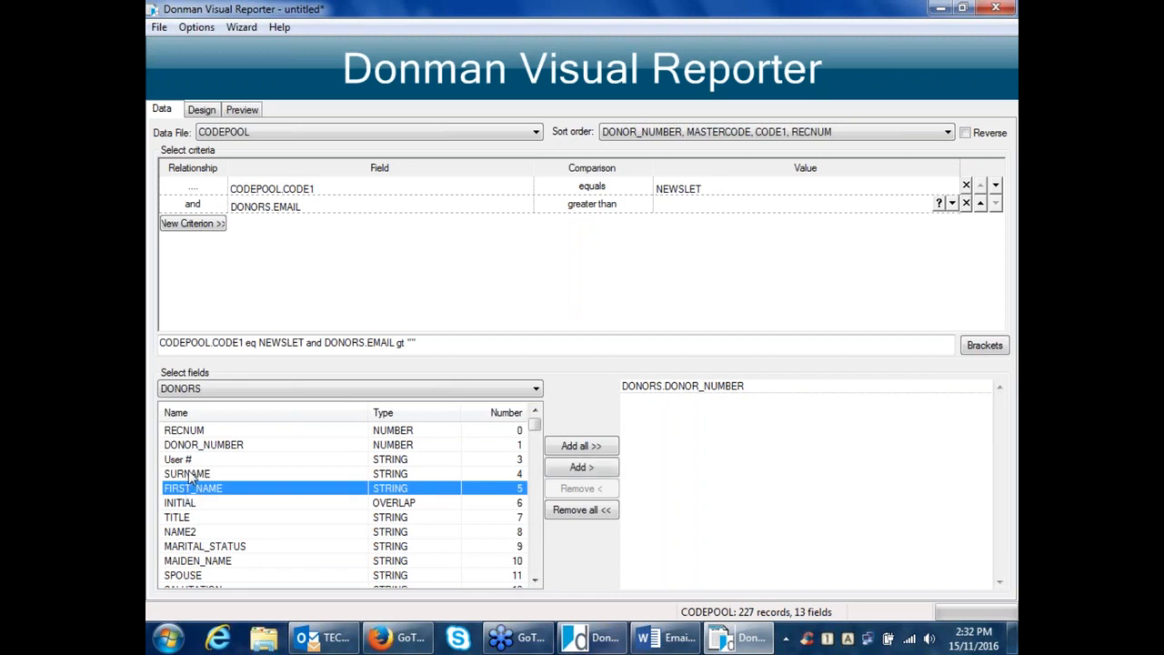
pyautogui.doubleClick(190, 489)
pyautogui.click(188, 474)
pyautogui.doubleClick(188, 474)
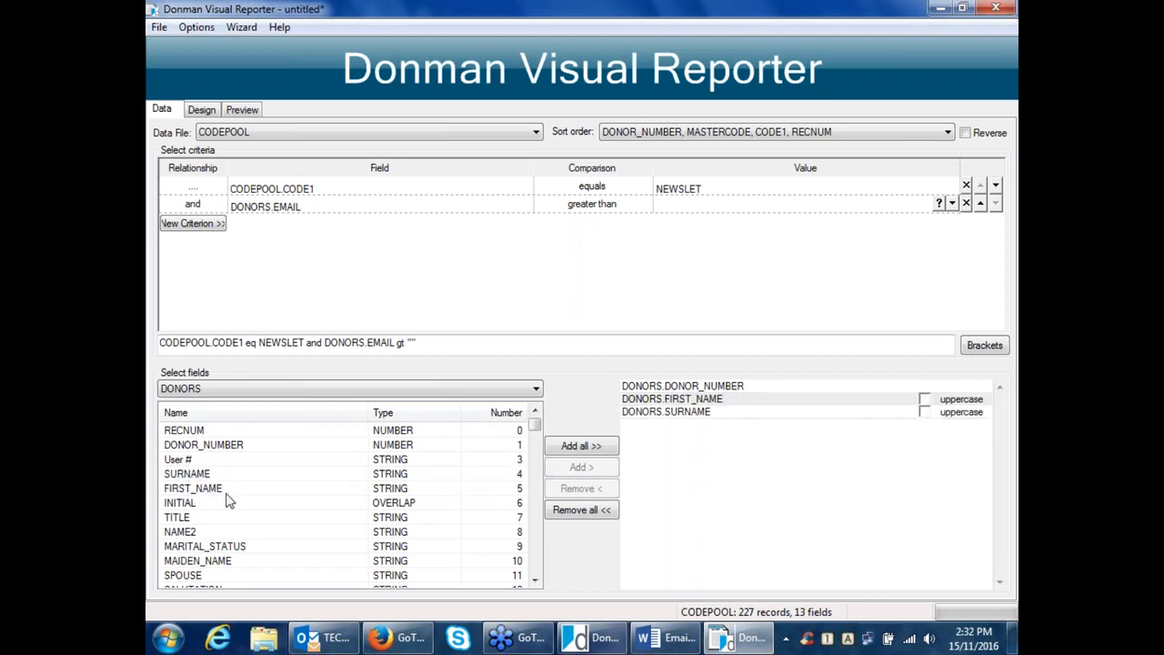
# Step: Add the EMAIL field from the DONORS file to the report
pyautogui.scroll(-3, 245, 498)
pyautogui.scroll(-5, 266, 498)
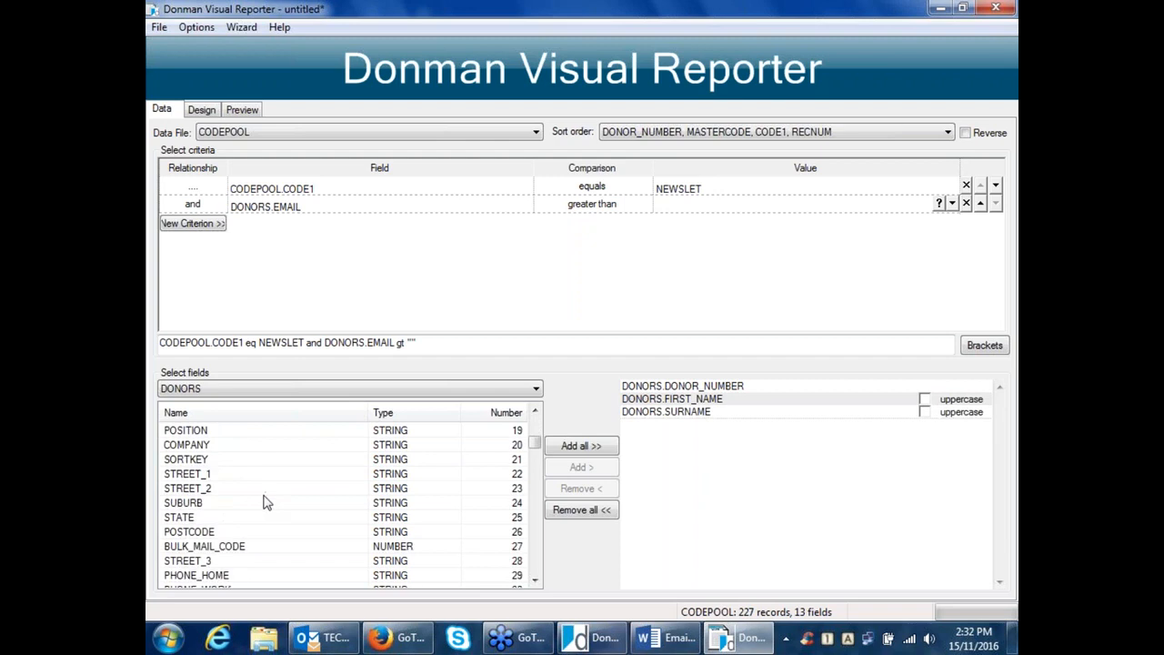
pyautogui.click(194, 517)
pyautogui.press('Down')
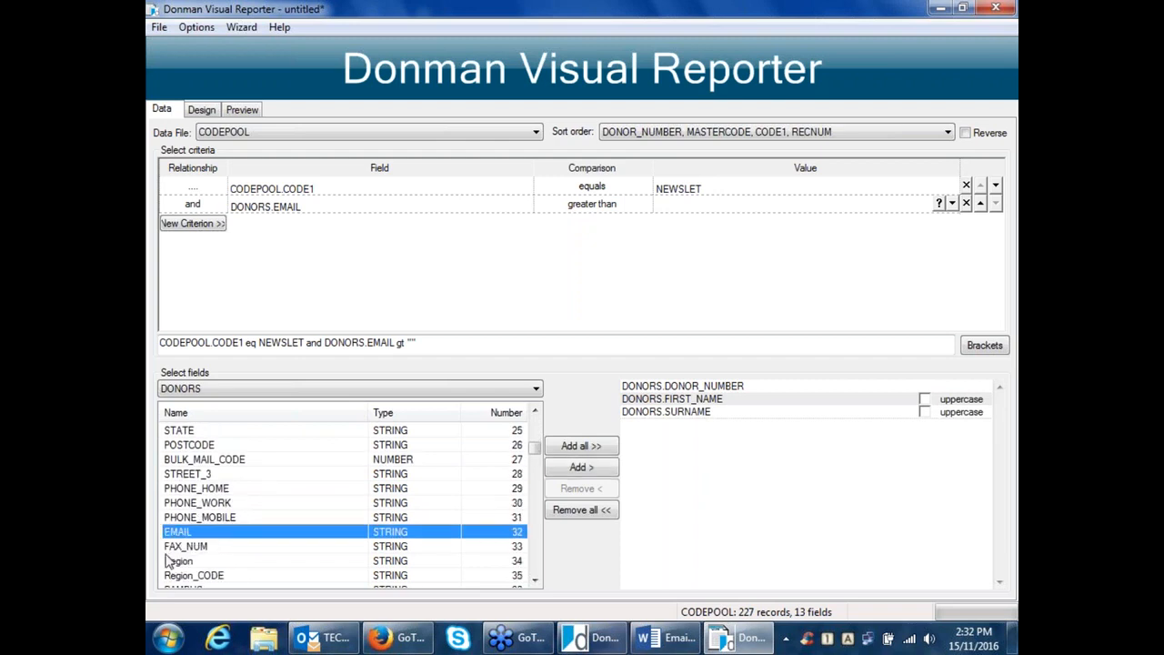
pyautogui.doubleClick(178, 532)
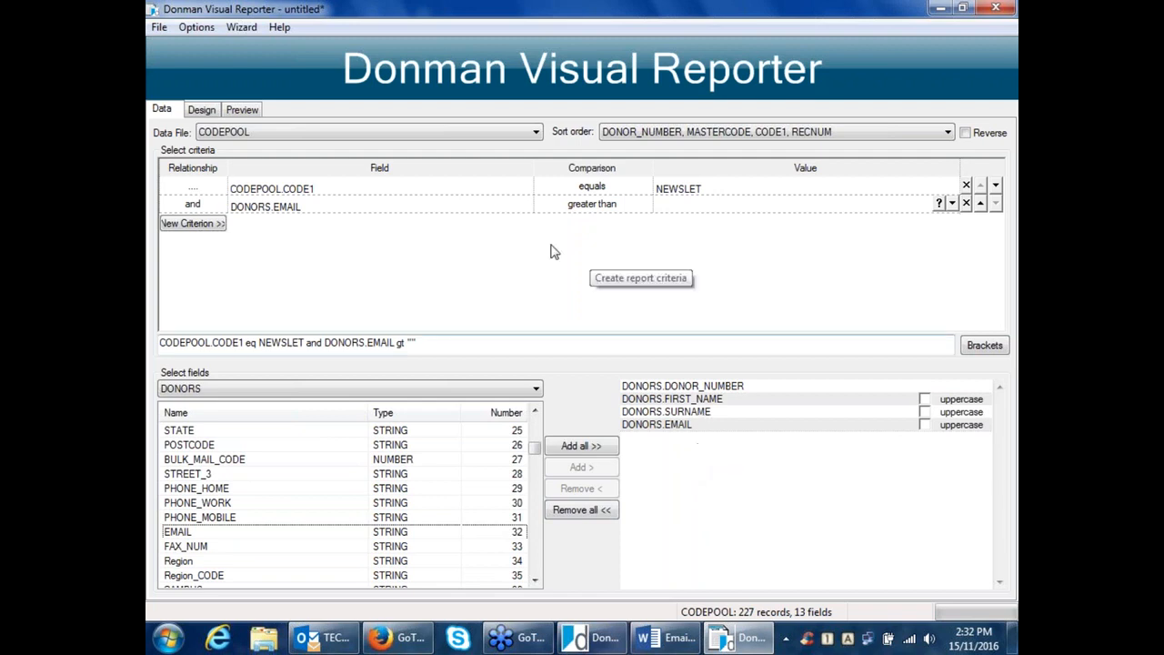
# Step: Save the report format in the DMTRAIN folder as "newsletter email only"
pyautogui.click(159, 28)
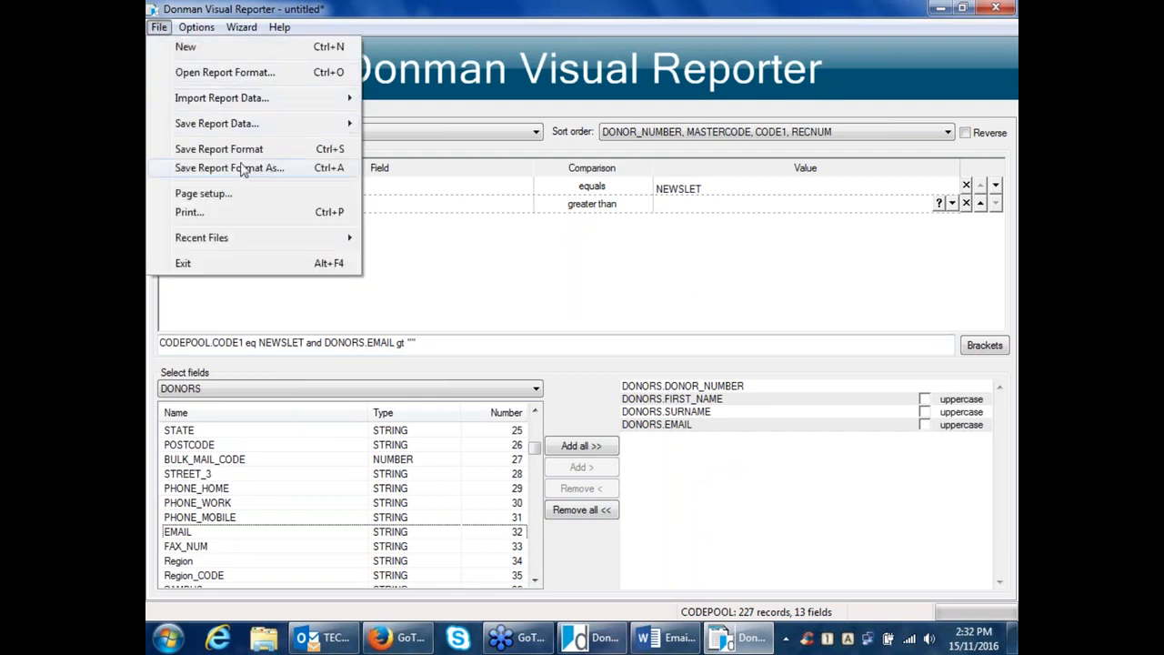
pyautogui.click(235, 150)
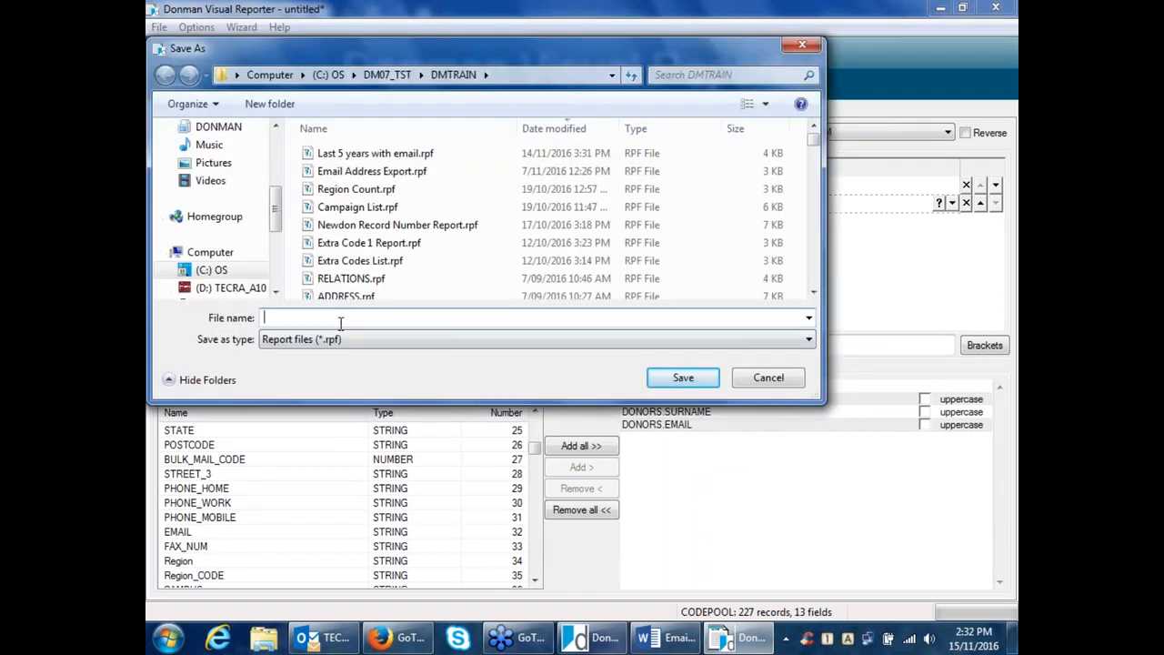
pyautogui.write('newslette')
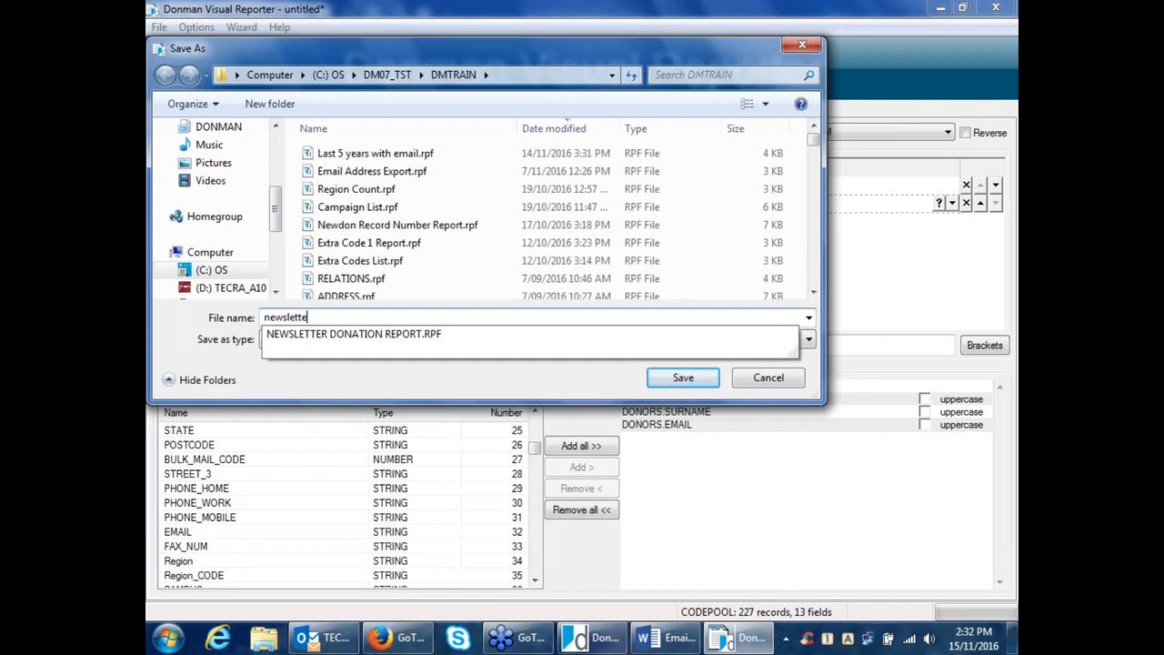
pyautogui.write('r email on')
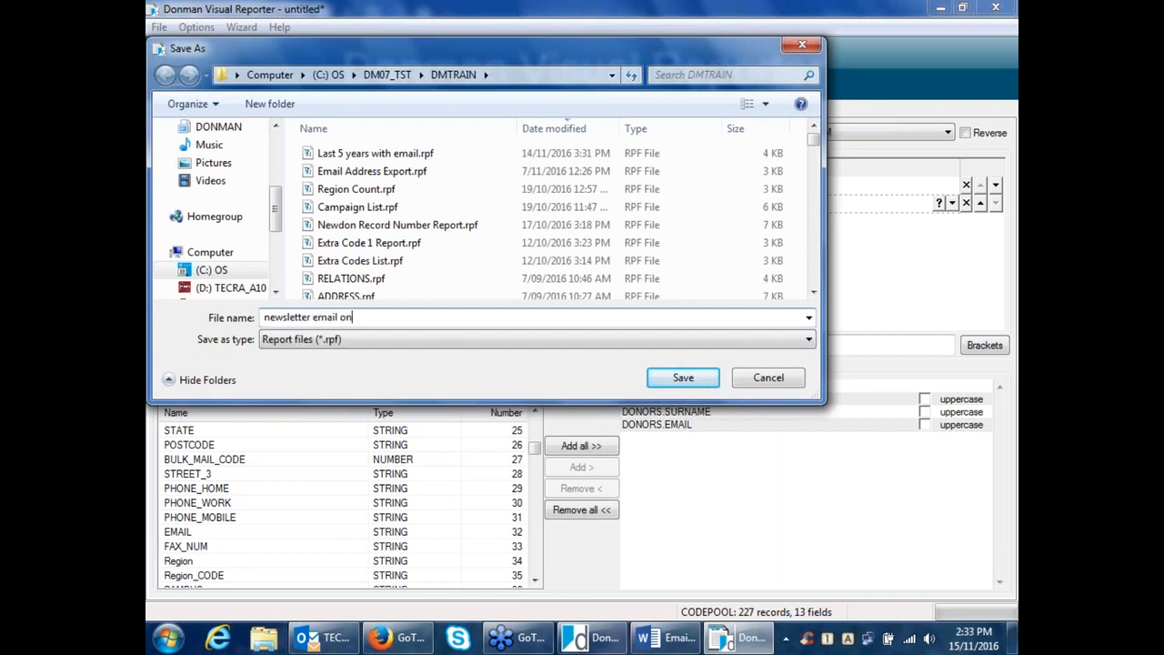
pyautogui.write('ly')
pyautogui.click(668, 380)
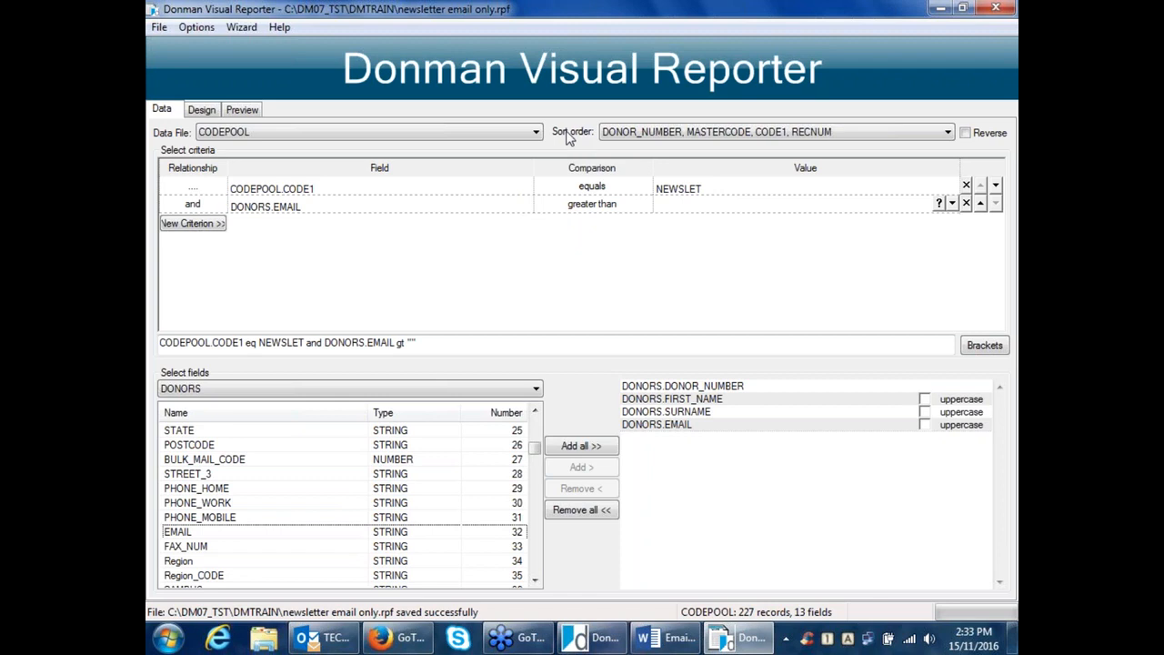
# Step: Examine the file formats available for saving the report data
pyautogui.click(159, 28)
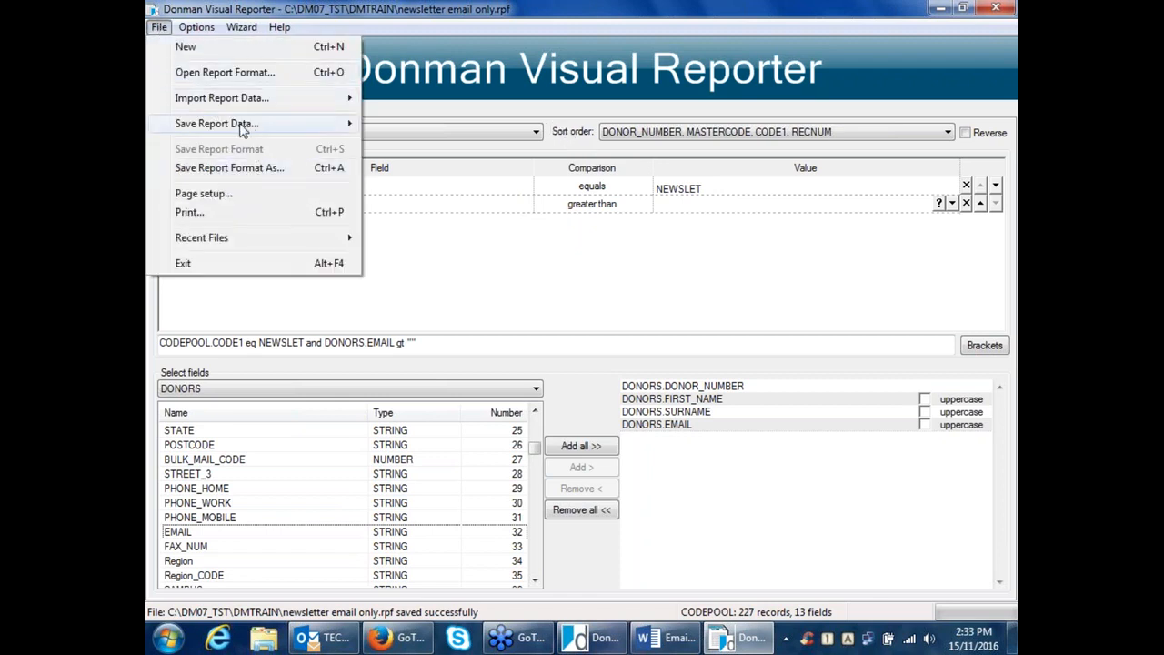
pyautogui.moveTo(248, 125)
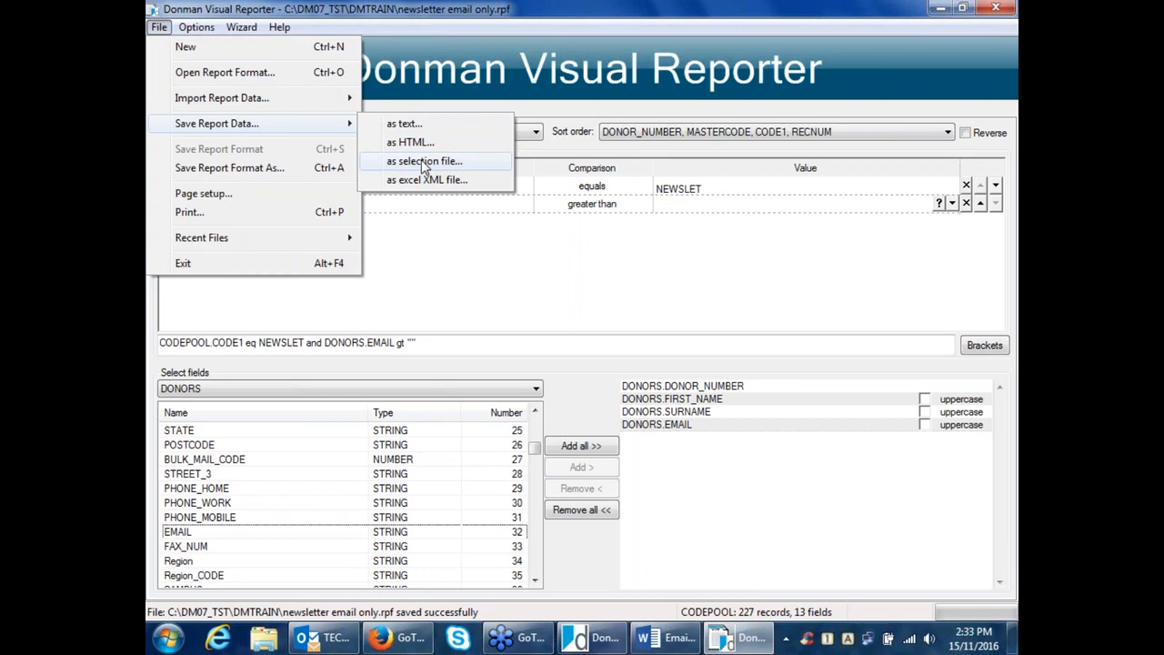
pyautogui.click(149, 62)
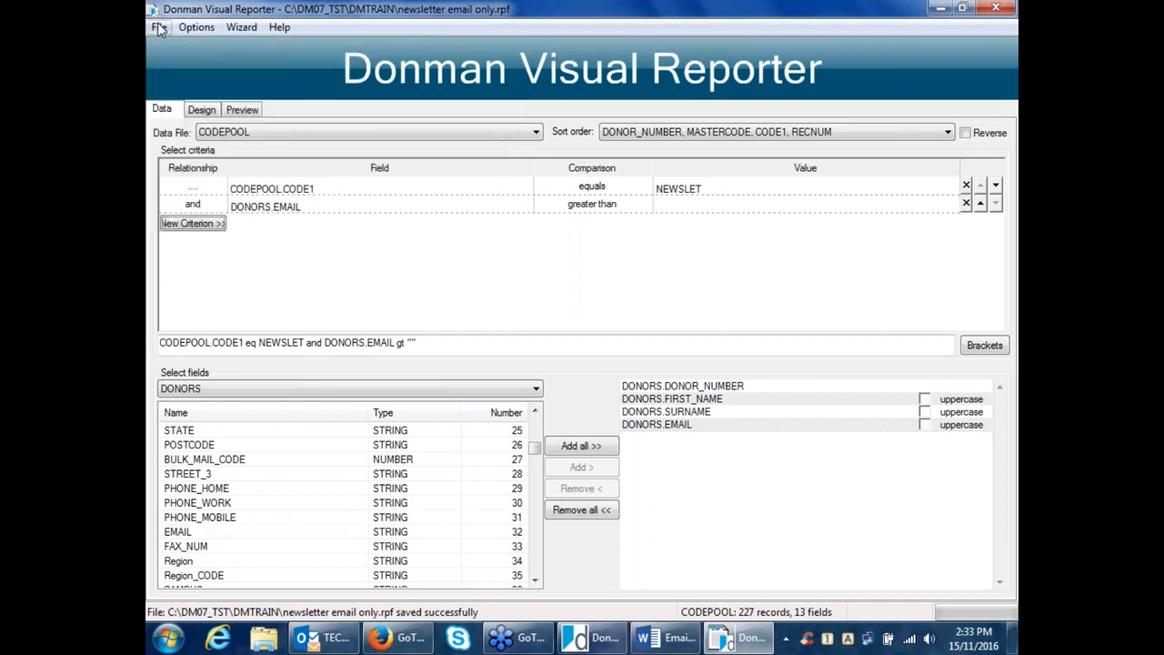
# Step: Exit Visual Reporter and return to Donman's start page
pyautogui.click(159, 29)
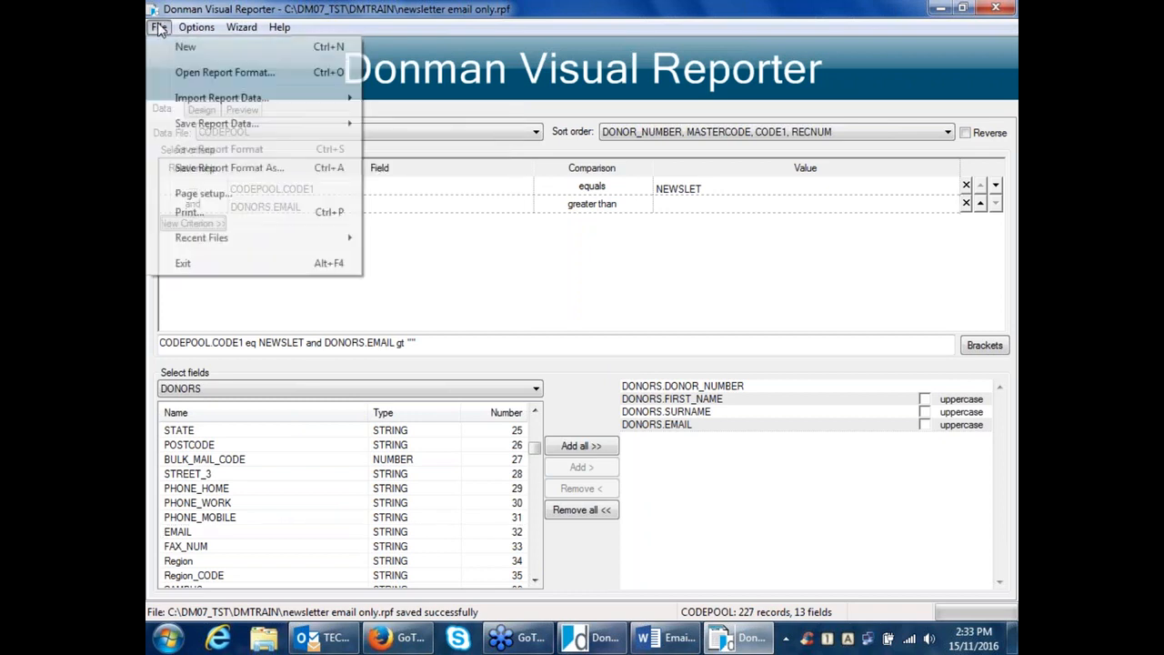
pyautogui.click(186, 265)
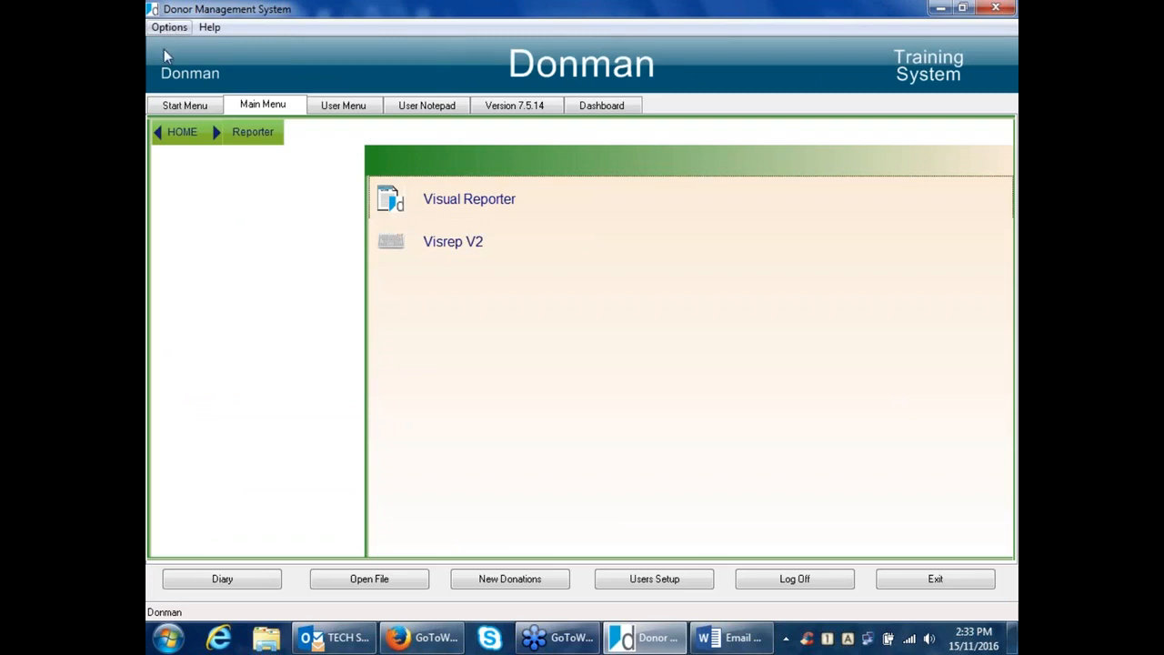
pyautogui.click(194, 107)
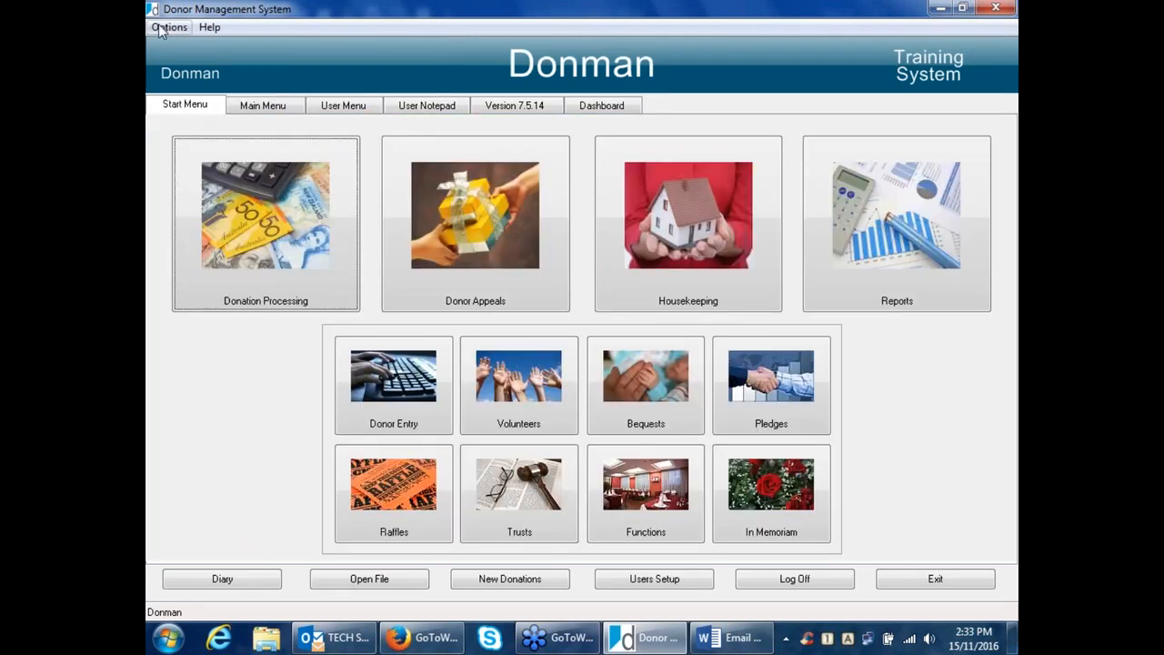
# Step: Begin adding a saved VISREP report to the user menu, sort the saved reports newest first and choose "newsletter email only"
pyautogui.click(168, 28)
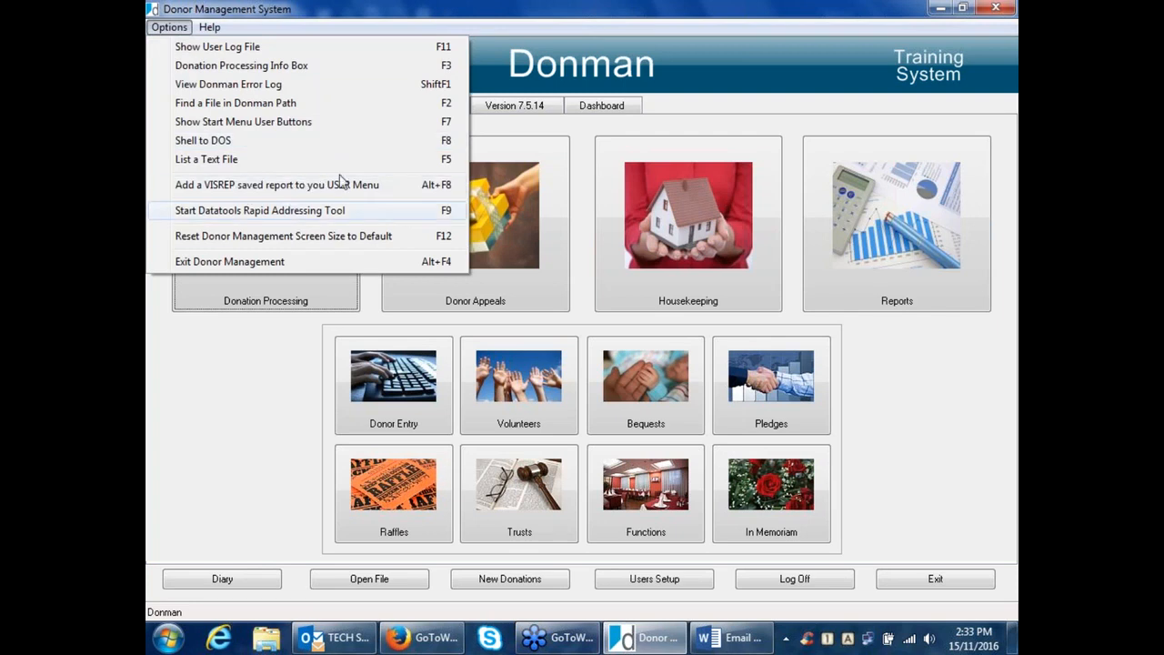
pyautogui.click(258, 413)
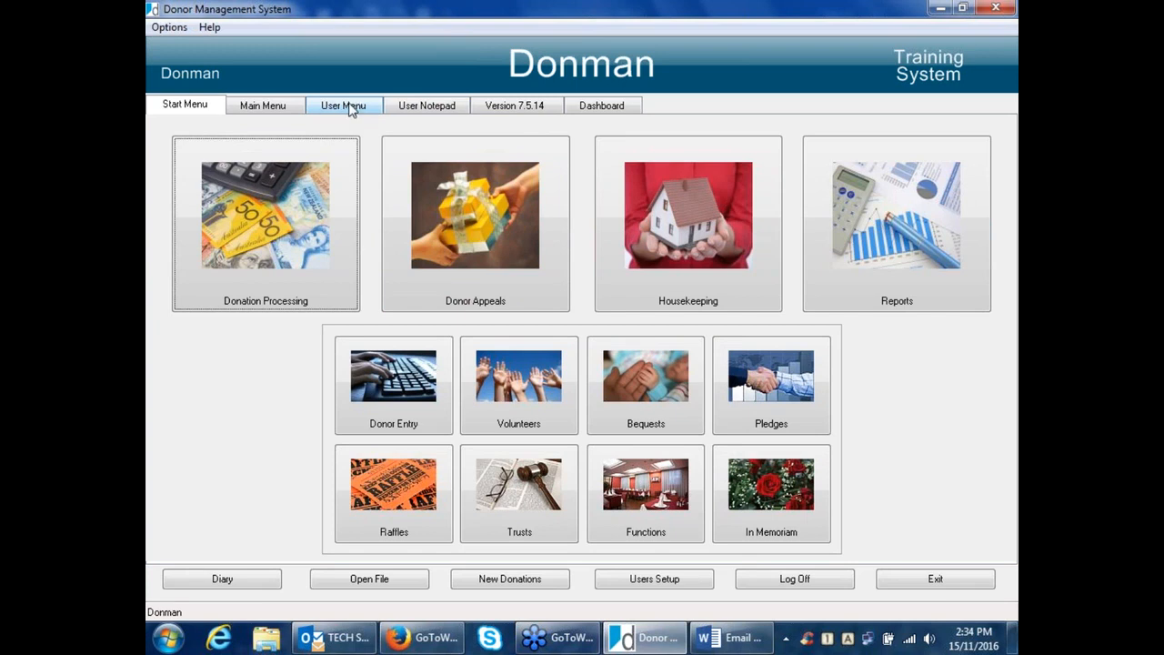
pyautogui.click(169, 28)
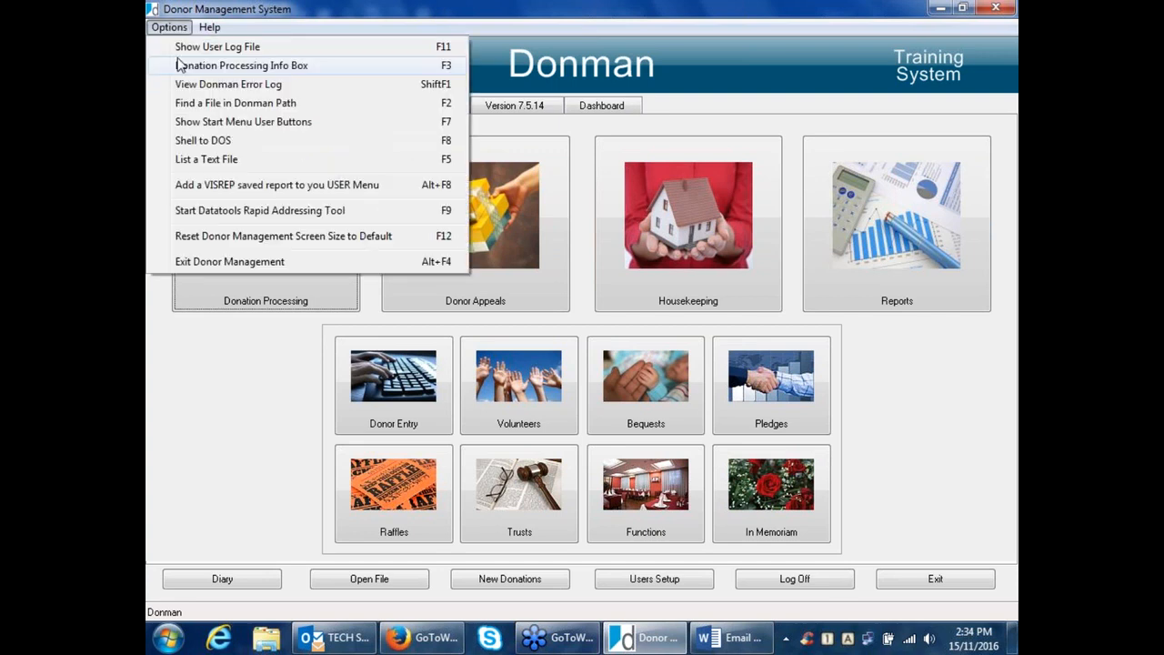
pyautogui.click(244, 187)
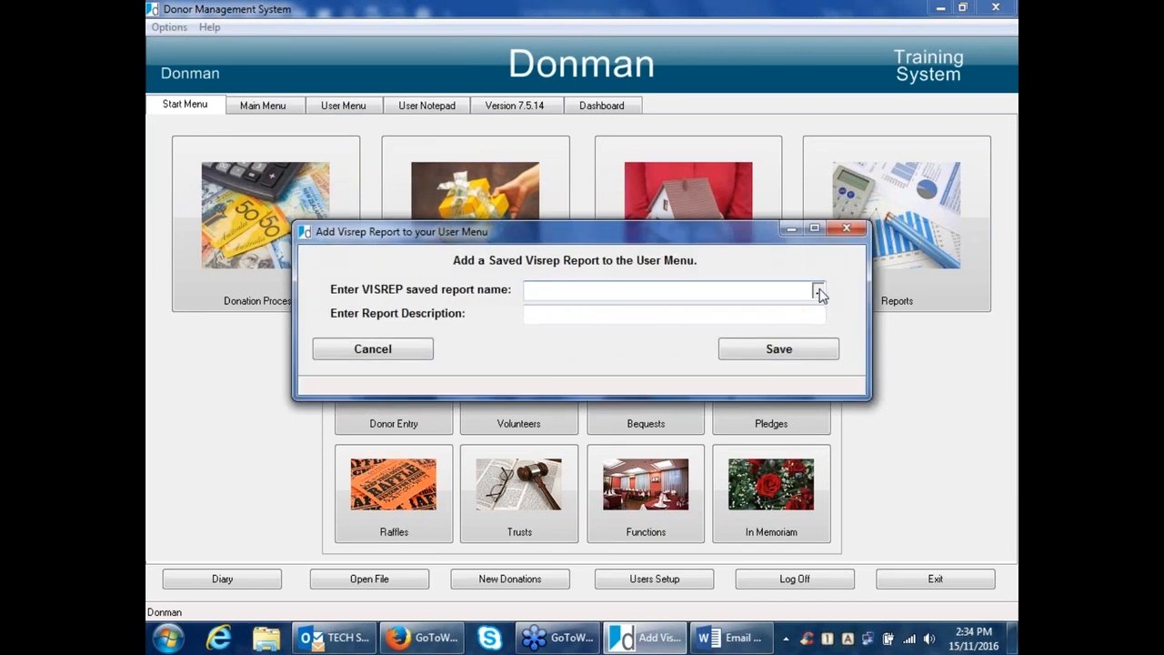
pyautogui.click(818, 290)
pyautogui.click(737, 338)
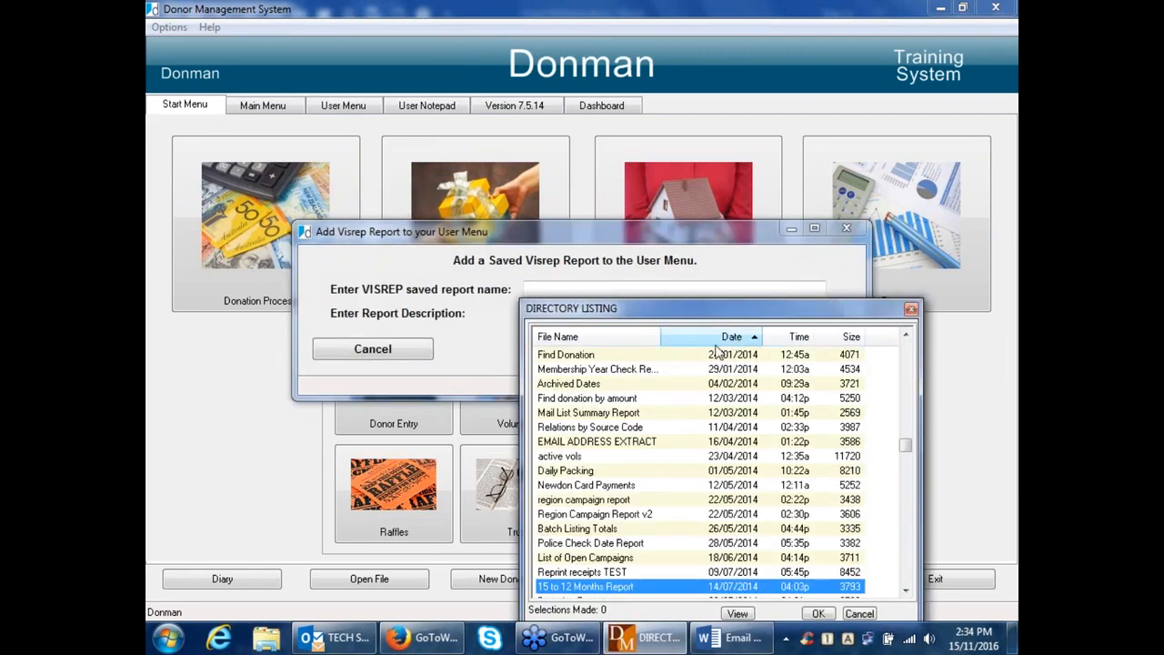
pyautogui.click(770, 402)
pyautogui.moveTo(905, 448); pyautogui.dragTo(912, 329)
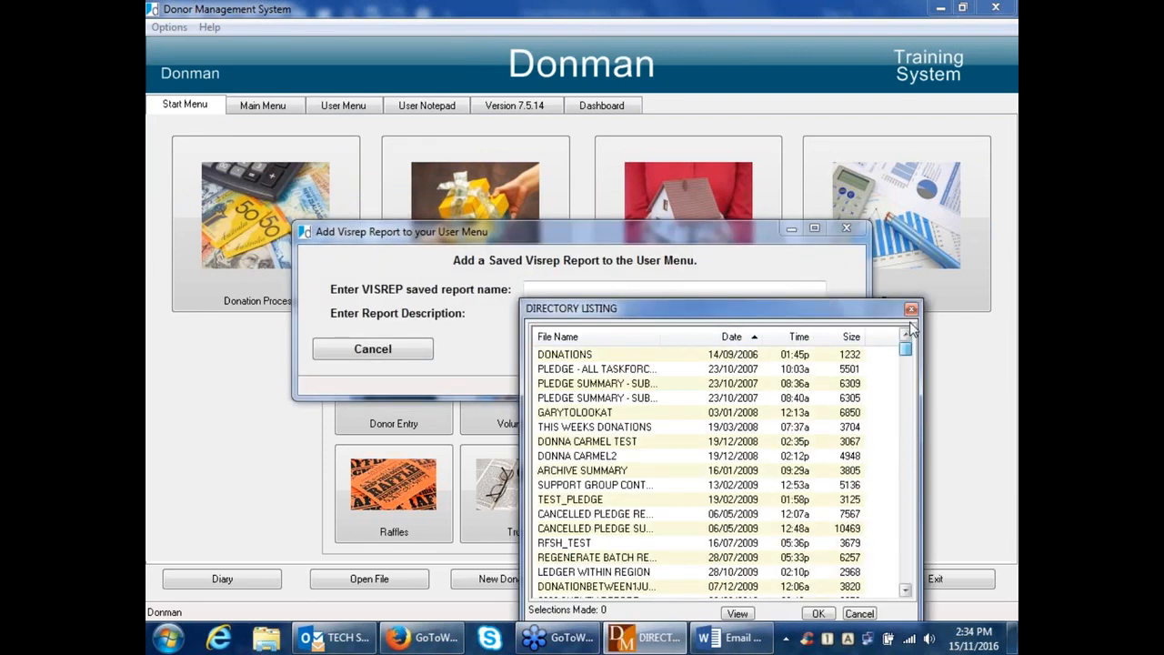
pyautogui.click(730, 337)
pyautogui.moveTo(907, 476); pyautogui.dragTo(905, 338)
pyautogui.doubleClick(569, 354)
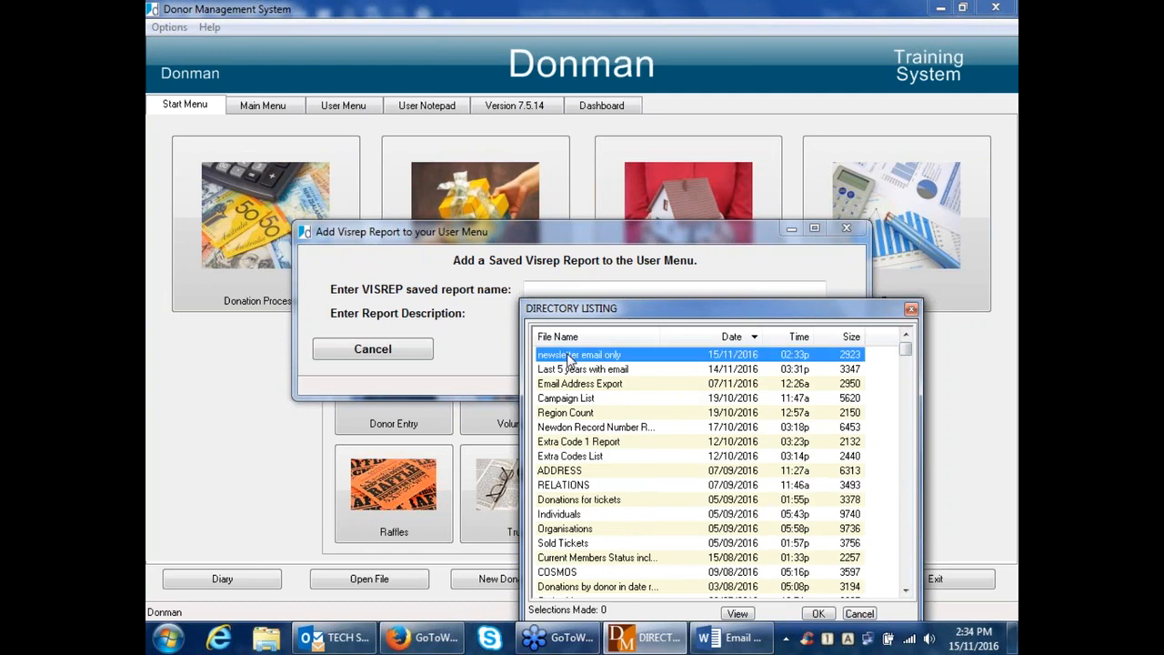
# Step: Shorten the report description to "newsletter email only" and save the user menu entry
pyautogui.moveTo(605, 314); pyautogui.dragTo(528, 313)
pyautogui.press('Delete')
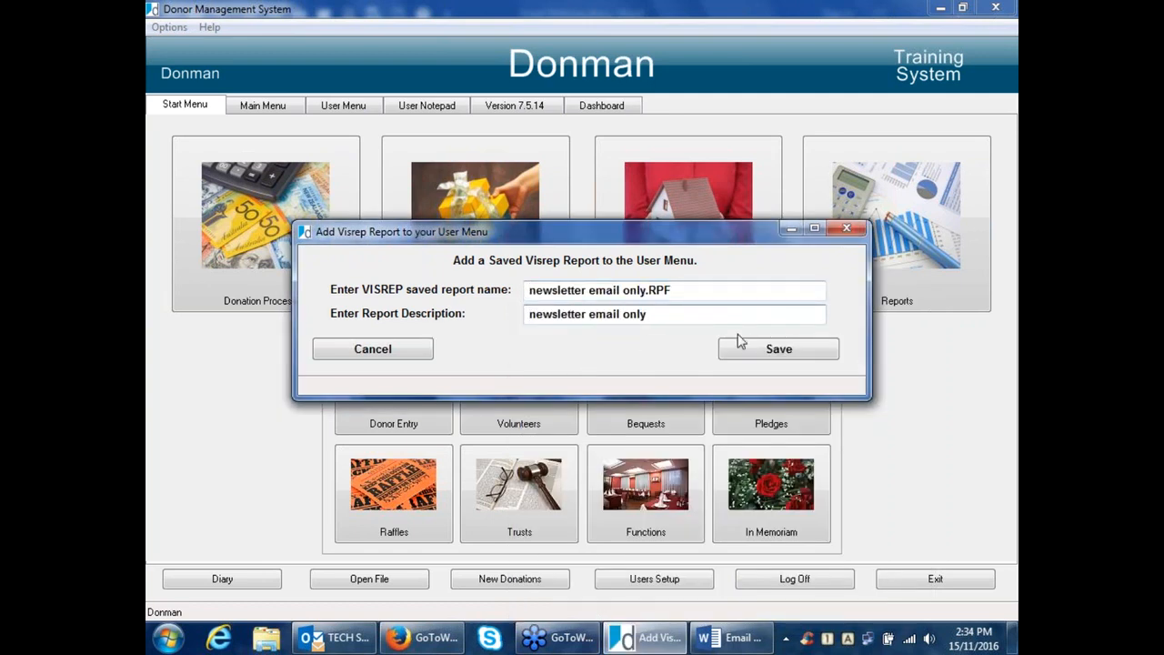
pyautogui.click(764, 353)
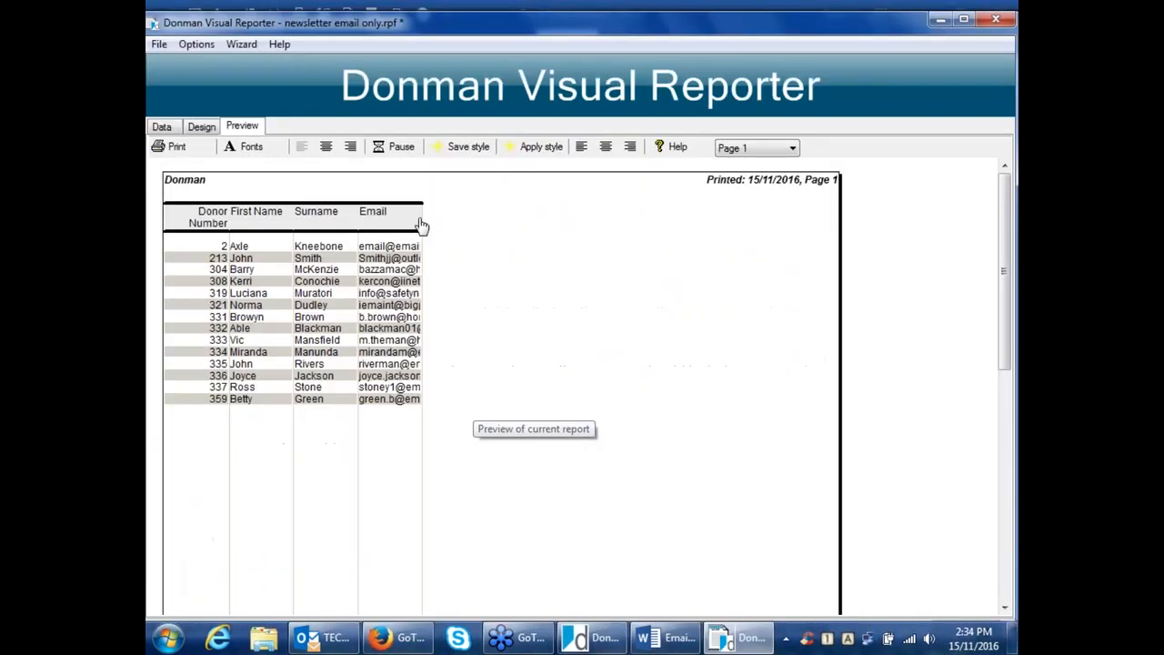
# Step: Widen the report preview's Email column to show the full addresses, and close Visual Reporter without saving the changes
pyautogui.moveTo(421, 225); pyautogui.dragTo(678, 225)
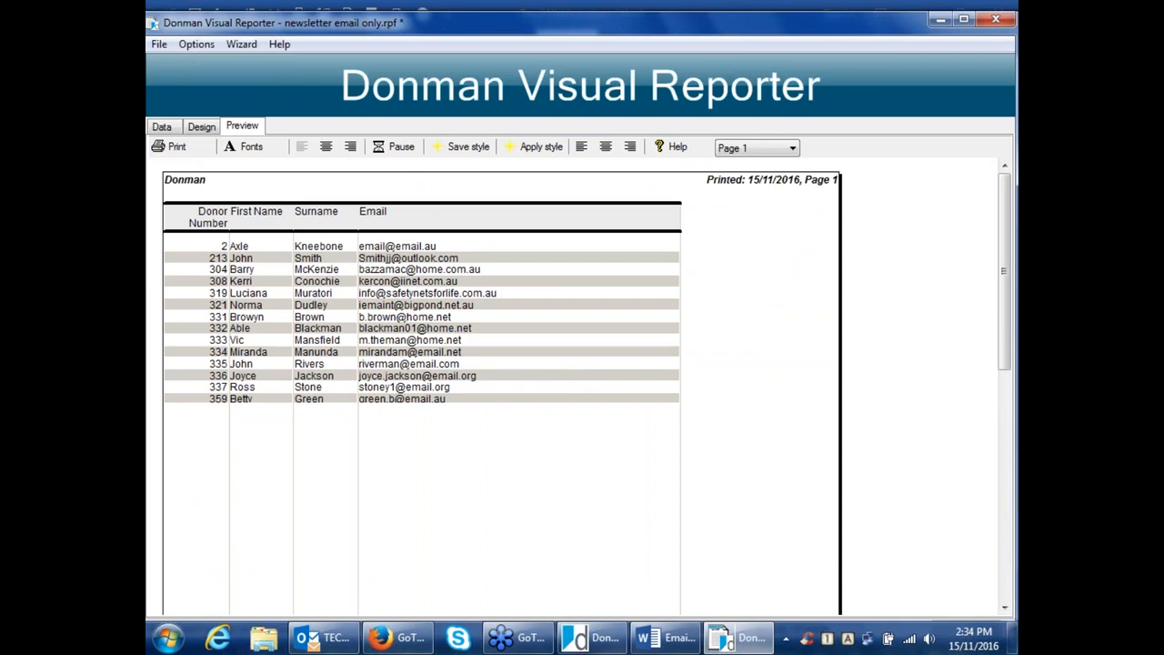
pyautogui.click(993, 20)
pyautogui.click(600, 369)
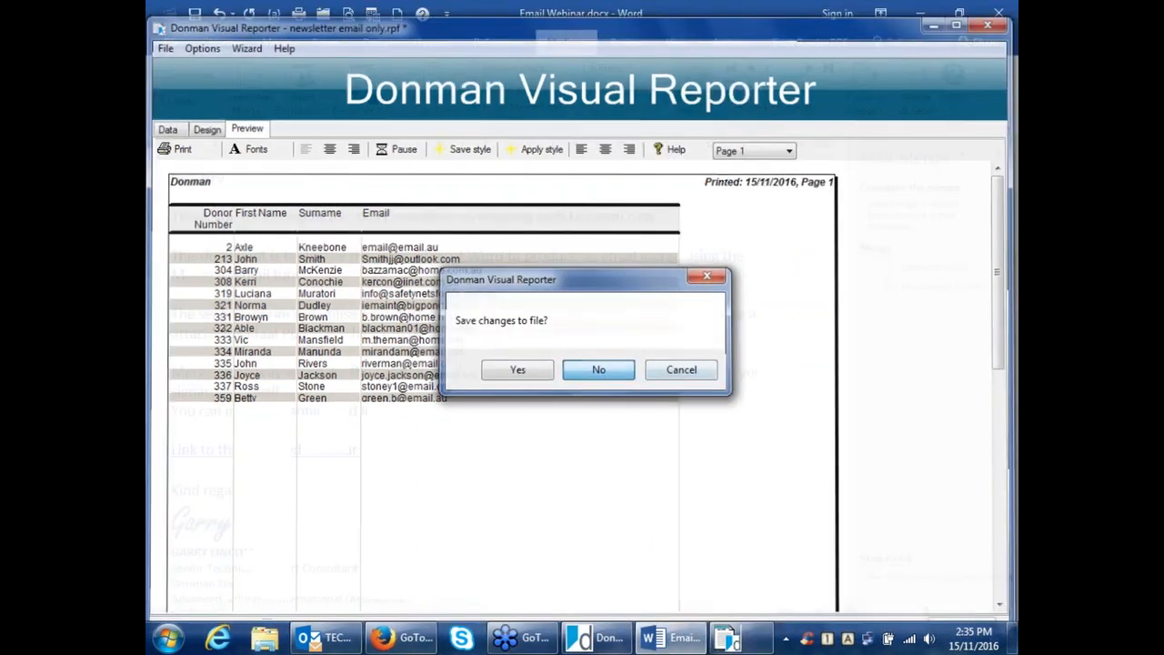
# Step: Remove the "newsletter email only" entry from the user menu and confirm the removal
pyautogui.rightClick(467, 415)
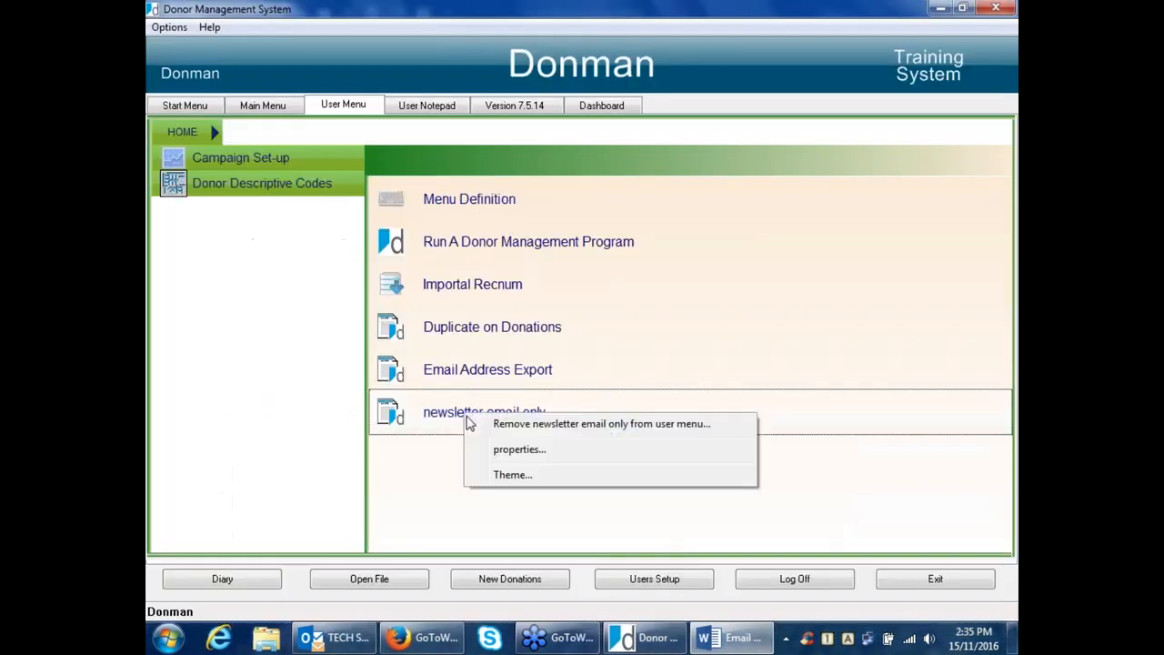
pyautogui.click(529, 427)
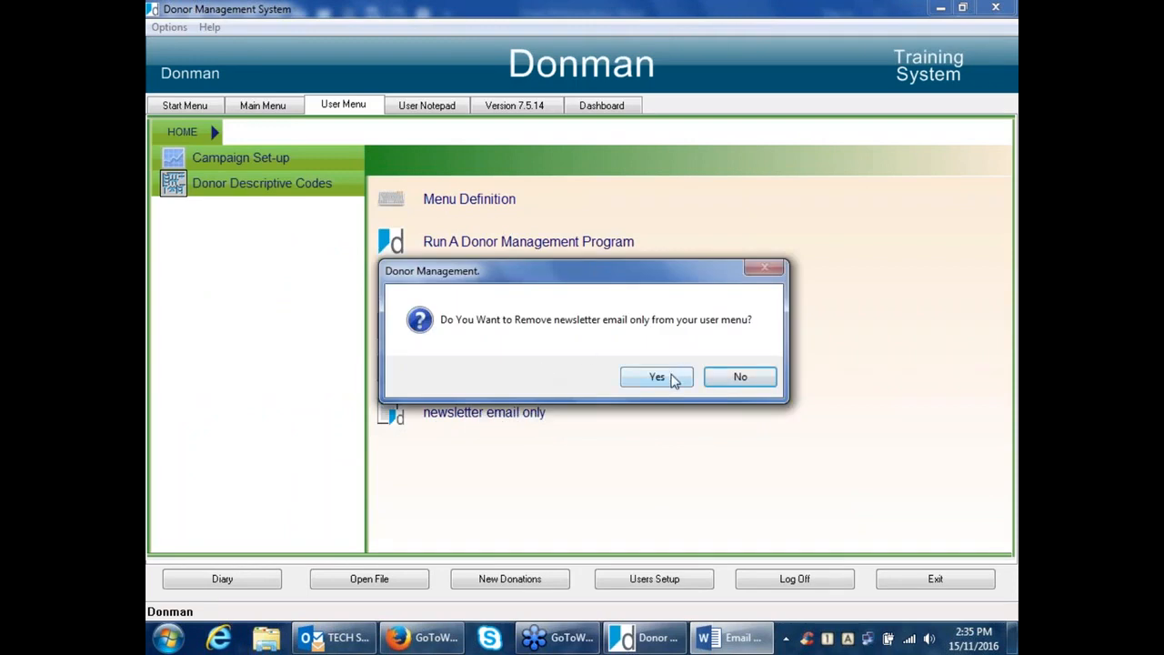
pyautogui.click(673, 376)
# Step: Begin adding a saved VISREP report to the user menu again, picking "newsletter email only" from the reports sorted newest first
pyautogui.click(168, 27)
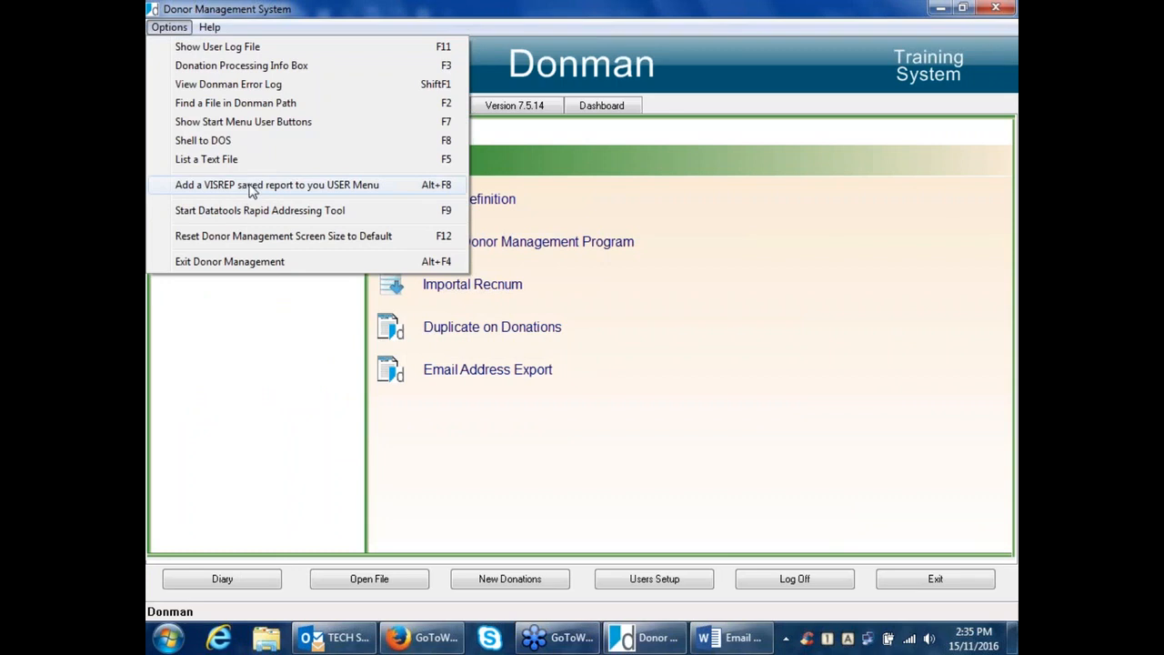
pyautogui.click(274, 189)
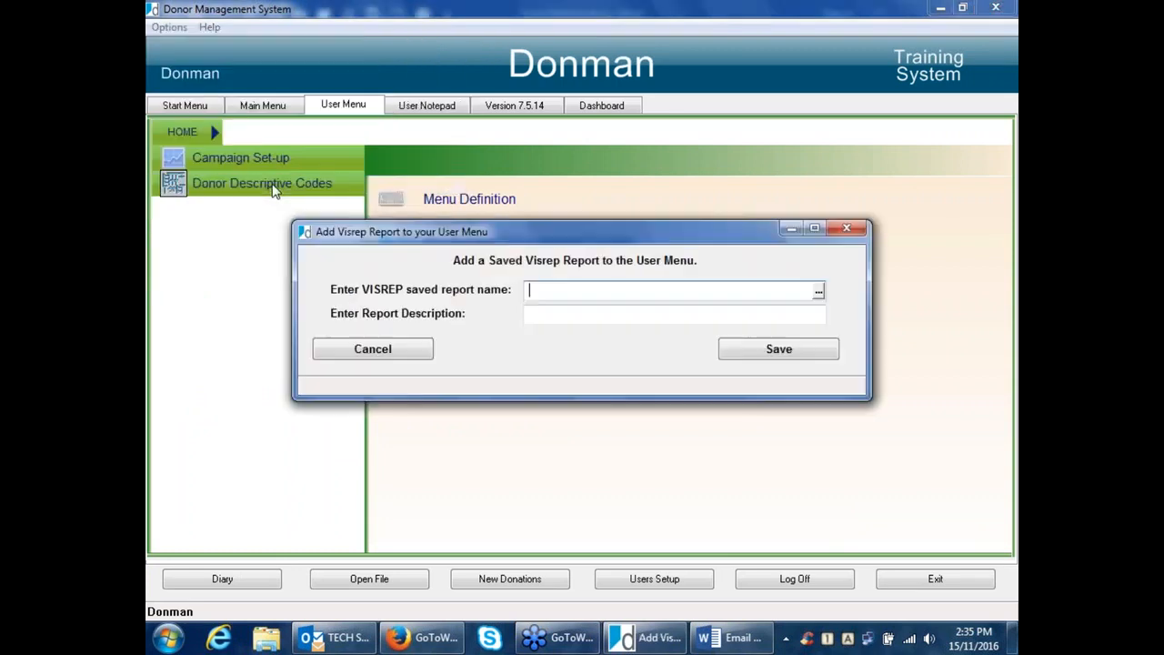
pyautogui.click(820, 290)
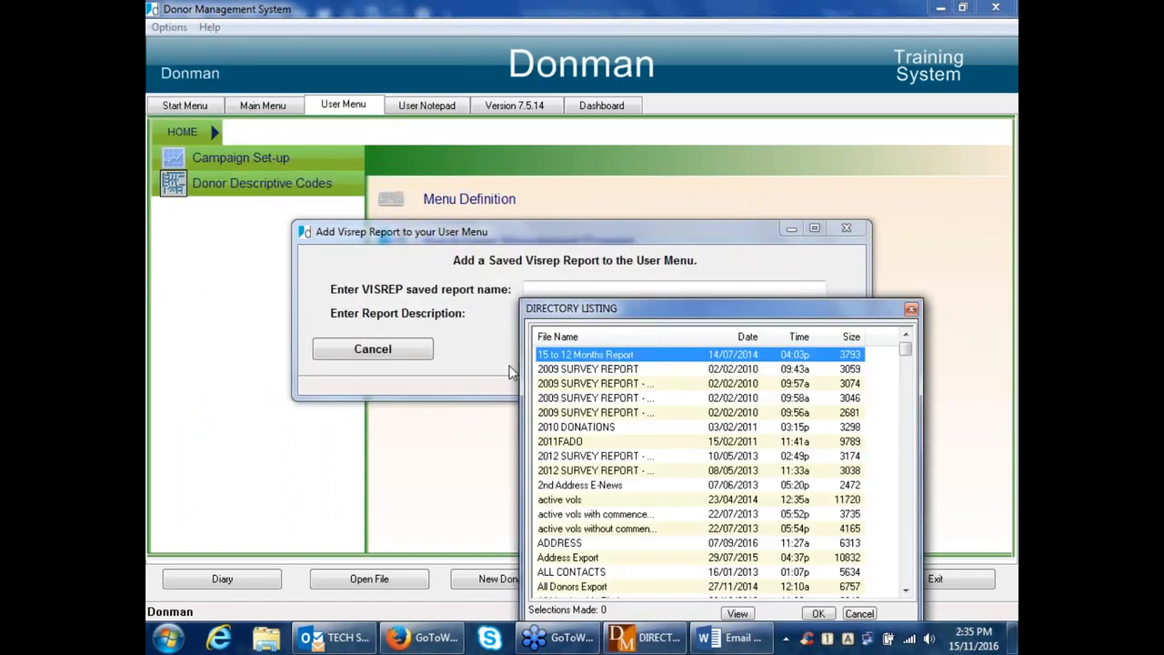
pyautogui.click(725, 337)
pyautogui.click(722, 337)
pyautogui.click(723, 340)
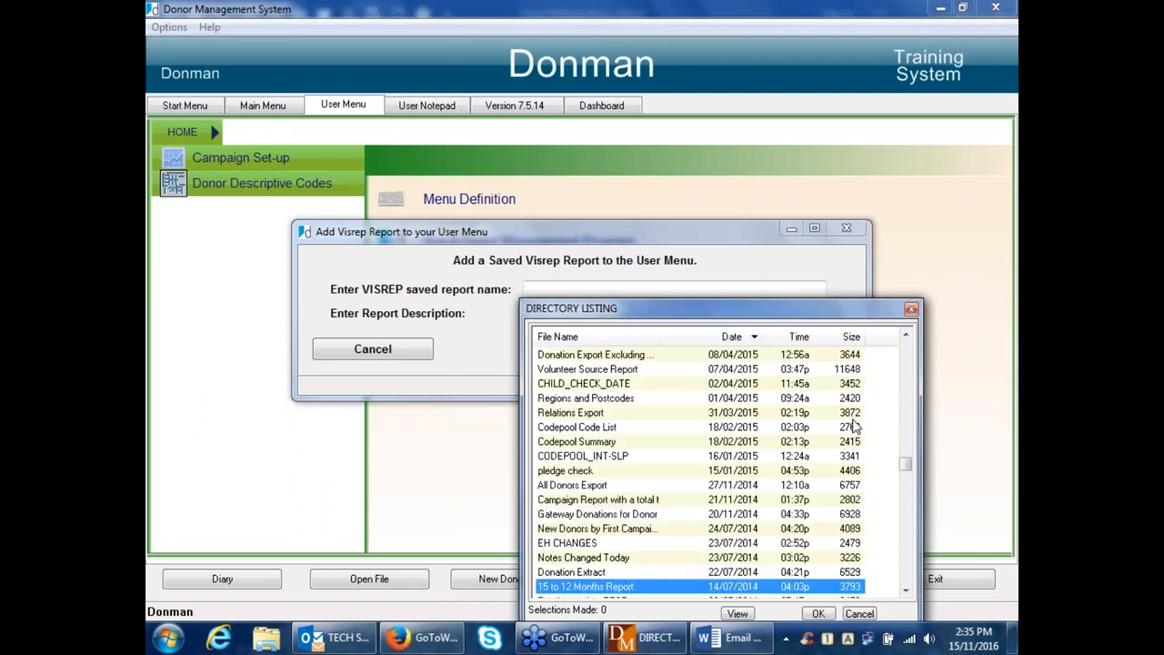
pyautogui.moveTo(906, 464); pyautogui.dragTo(930, 323)
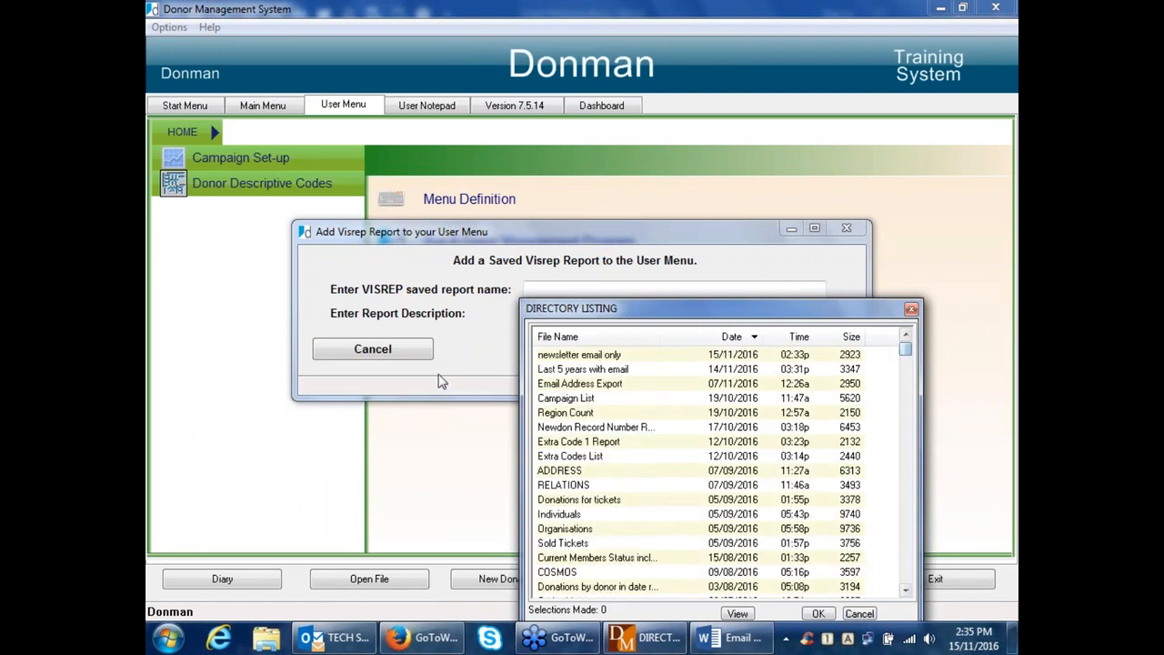
pyautogui.doubleClick(566, 355)
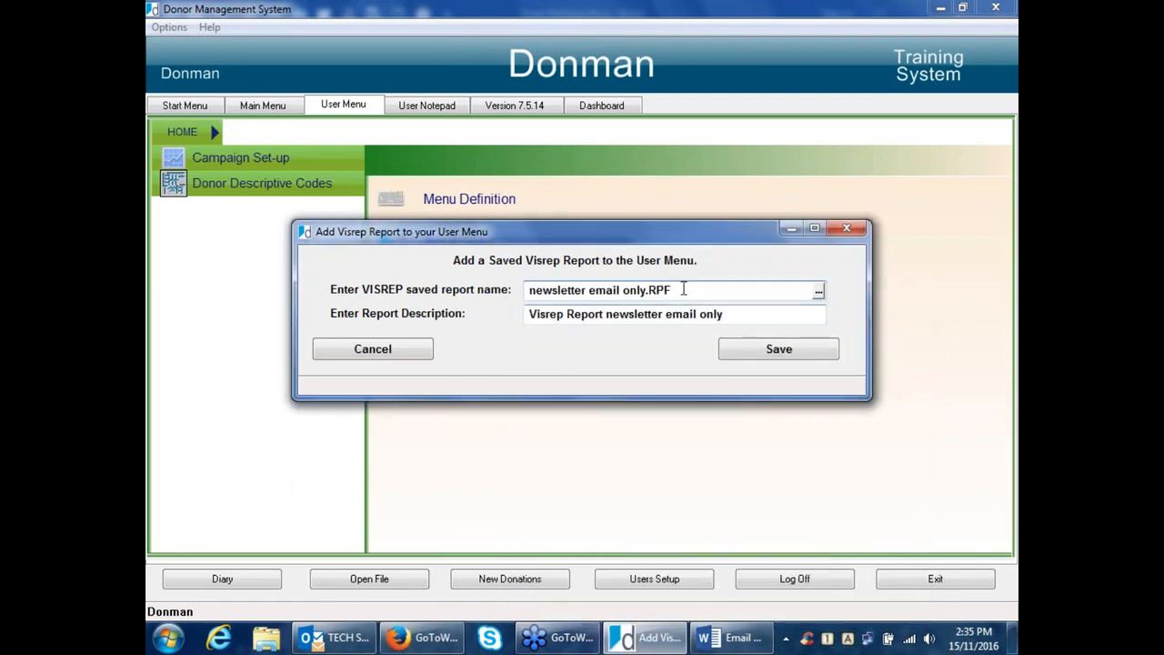
# Step: Save the user menu entry with /t after the report file name and the description "newsletter email only", and run it
pyautogui.write('/')
pyautogui.moveTo(605, 314); pyautogui.dragTo(488, 301)
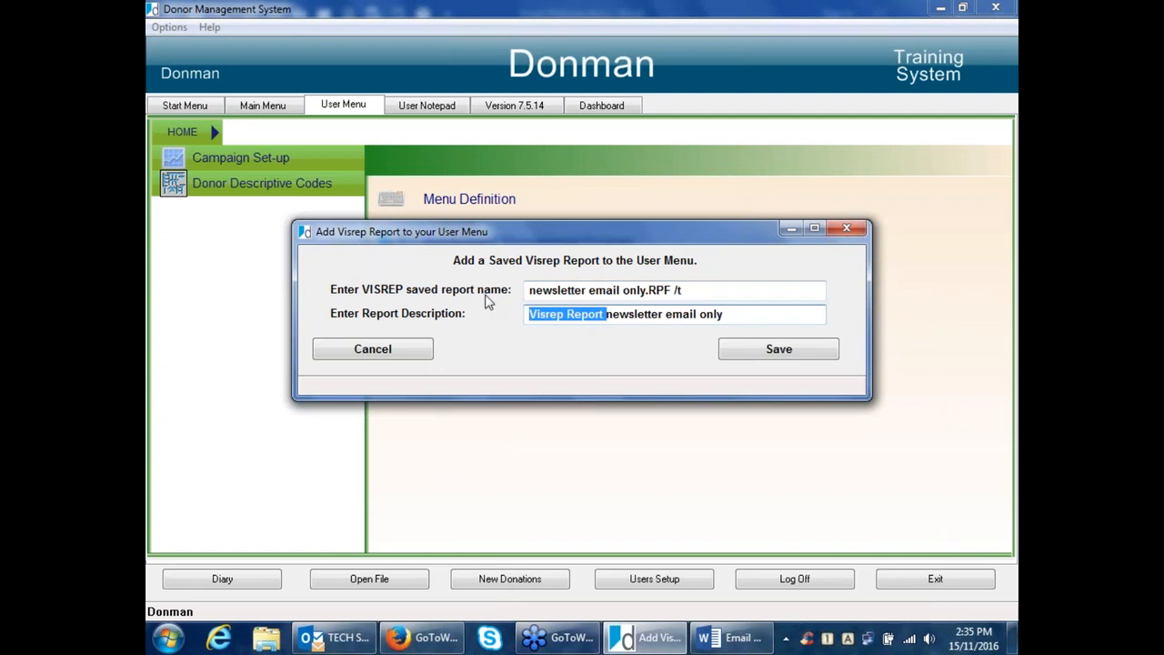
pyautogui.press('BackSpace')
pyautogui.click(764, 348)
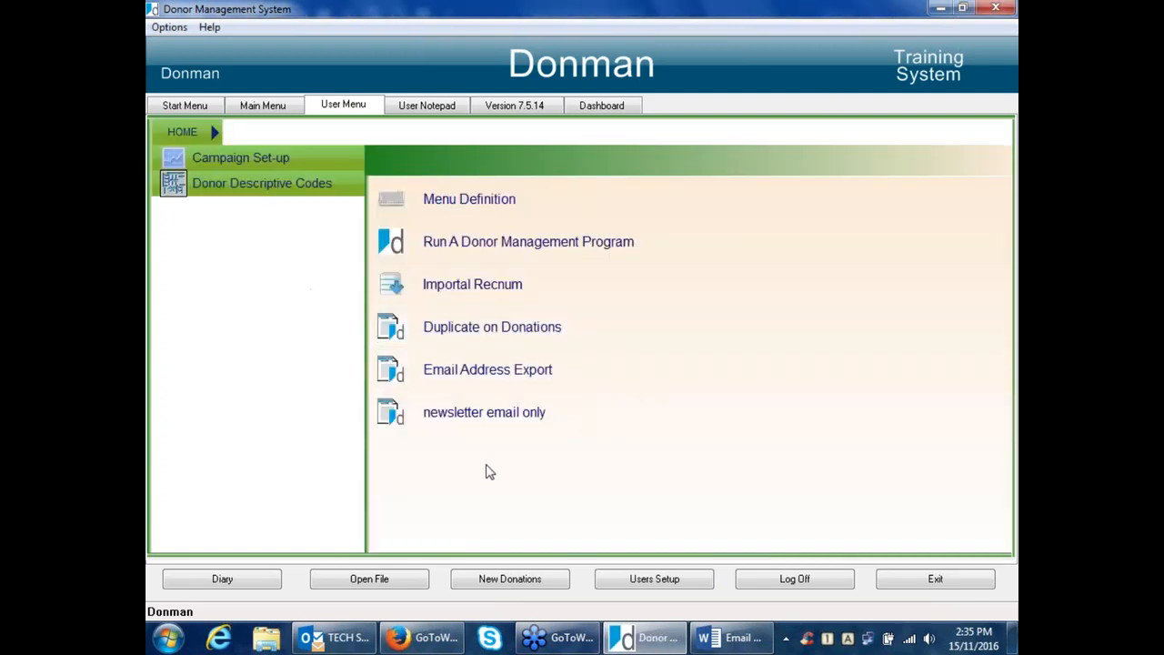
pyautogui.click(507, 418)
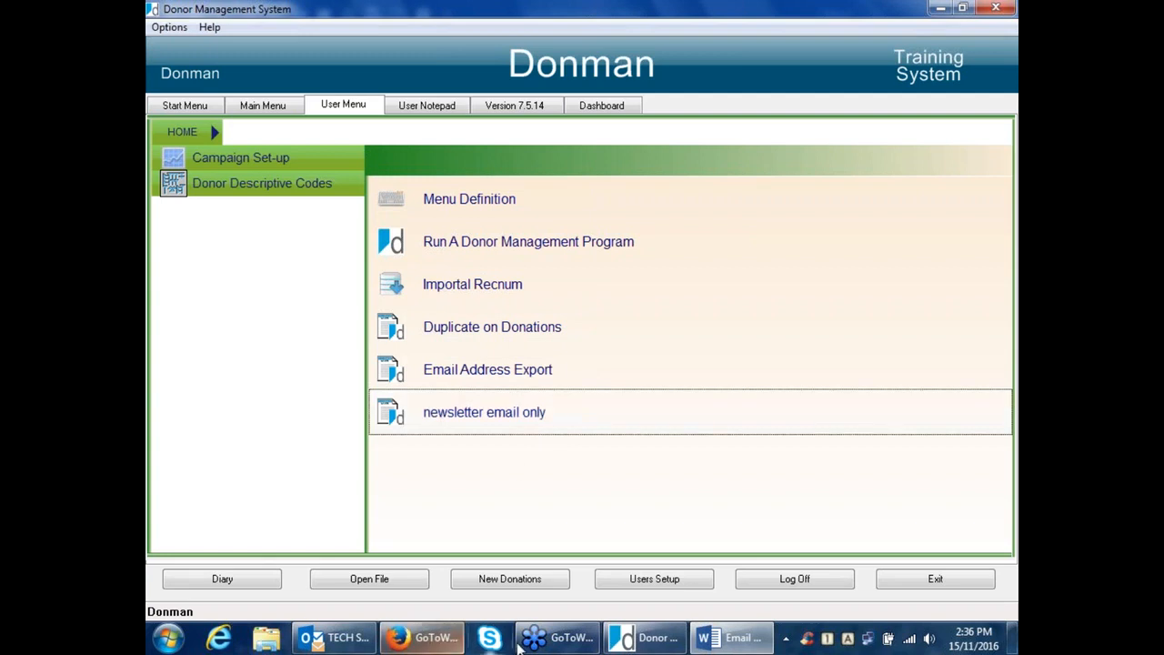
# Step: Switch to the Email Webinar document in Word and change its mail merge type to Letters
pyautogui.moveTo(730, 643)
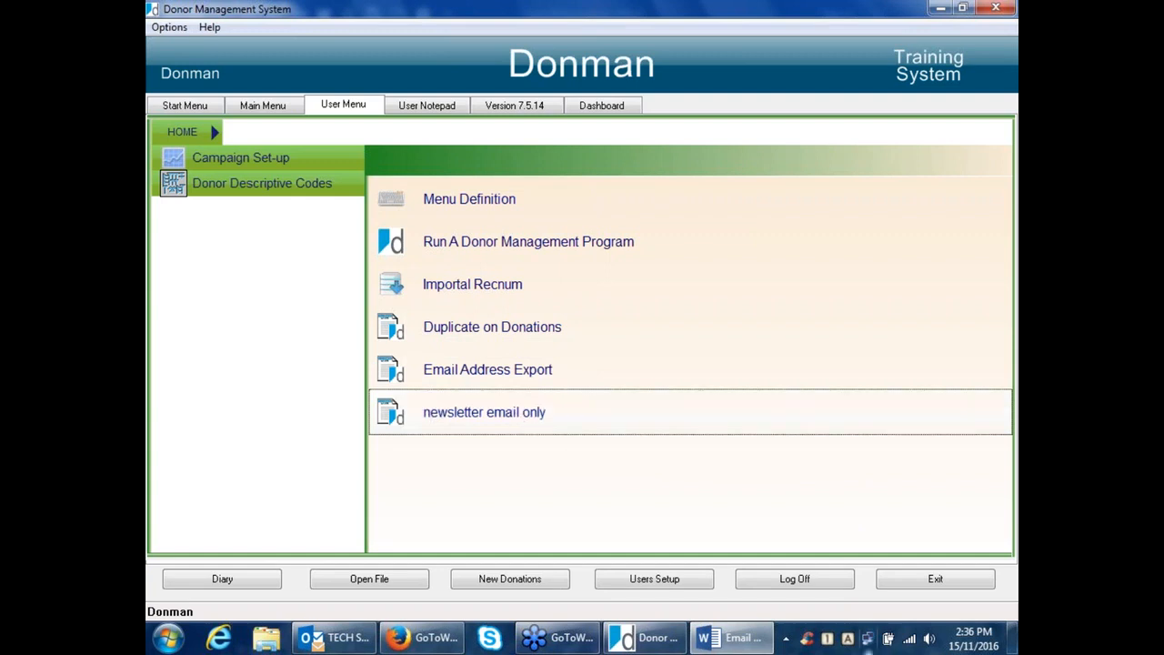
pyautogui.click(747, 639)
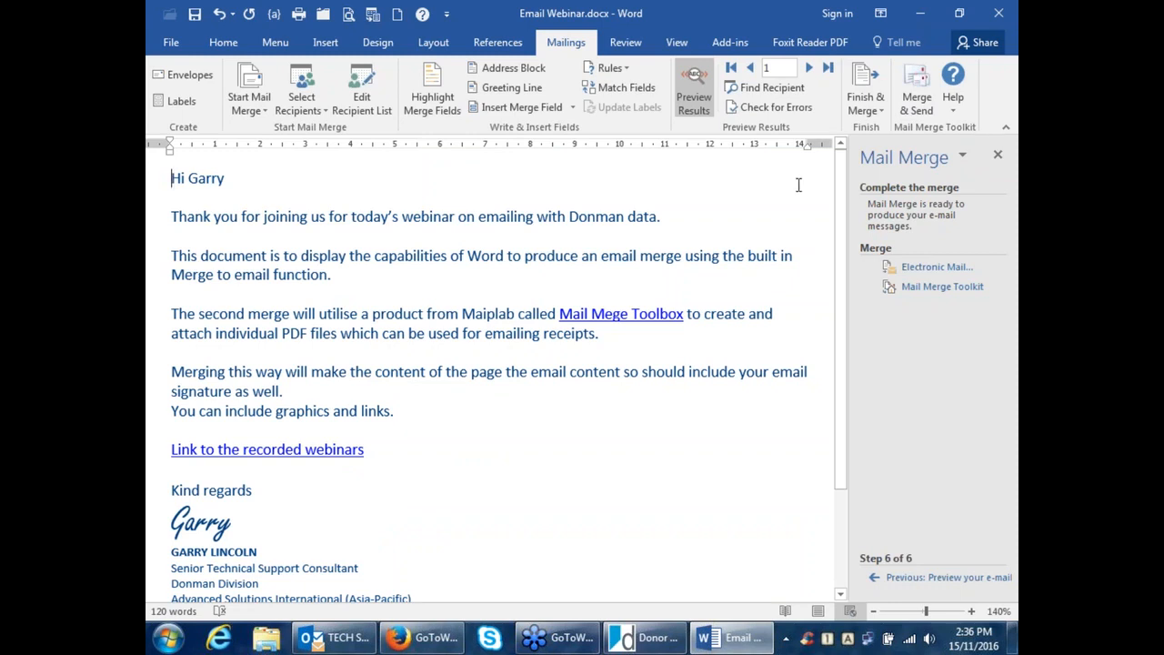
pyautogui.click(246, 106)
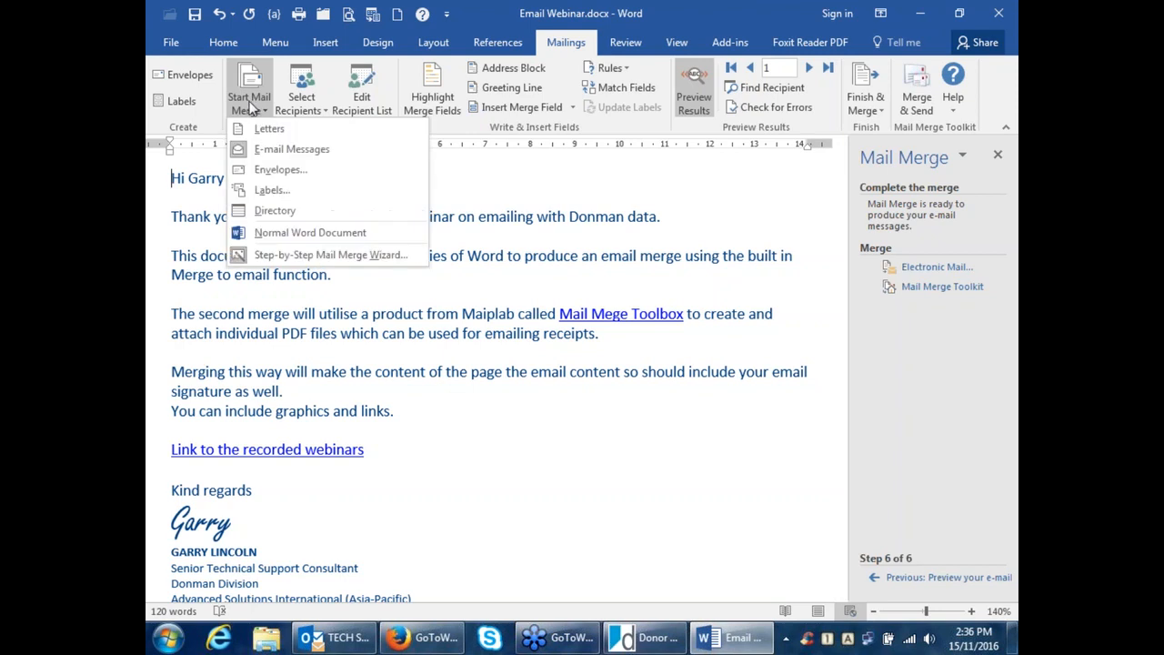
pyautogui.click(269, 132)
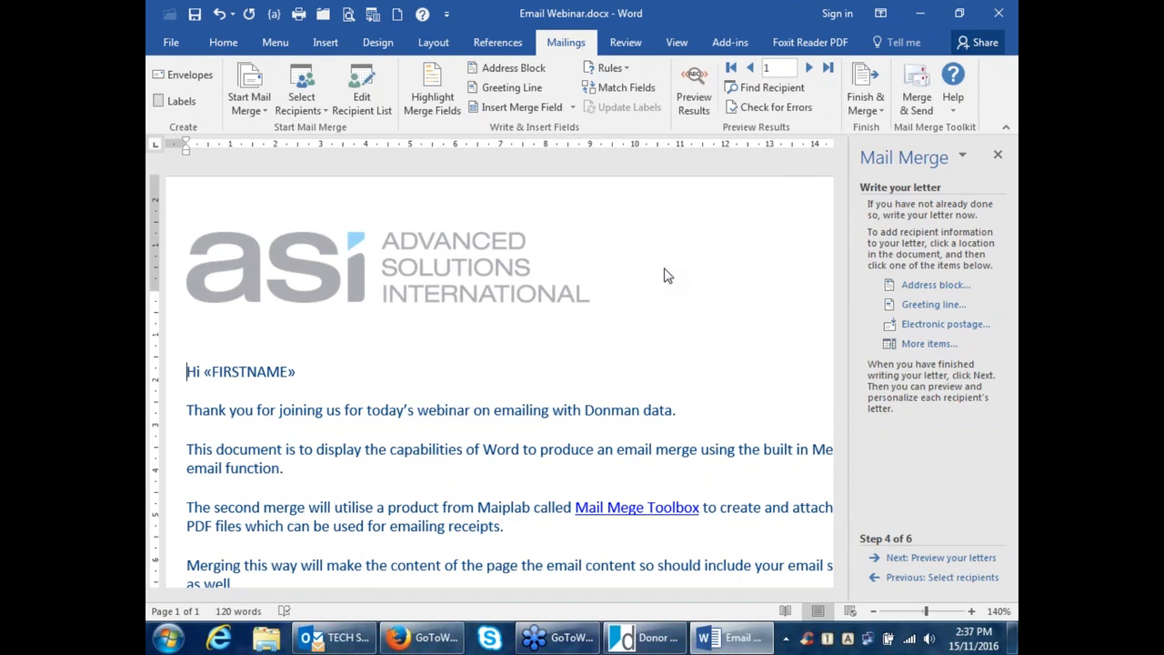
pyautogui.scroll(-1, 664, 275)
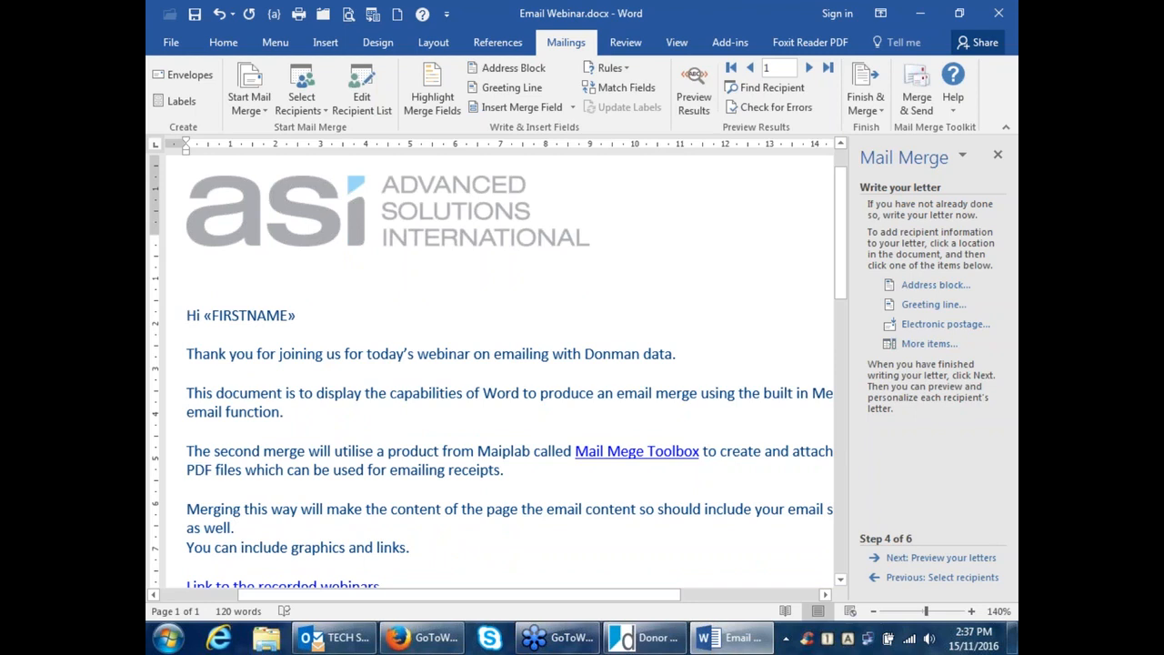
pyautogui.scroll(1, 498, 369)
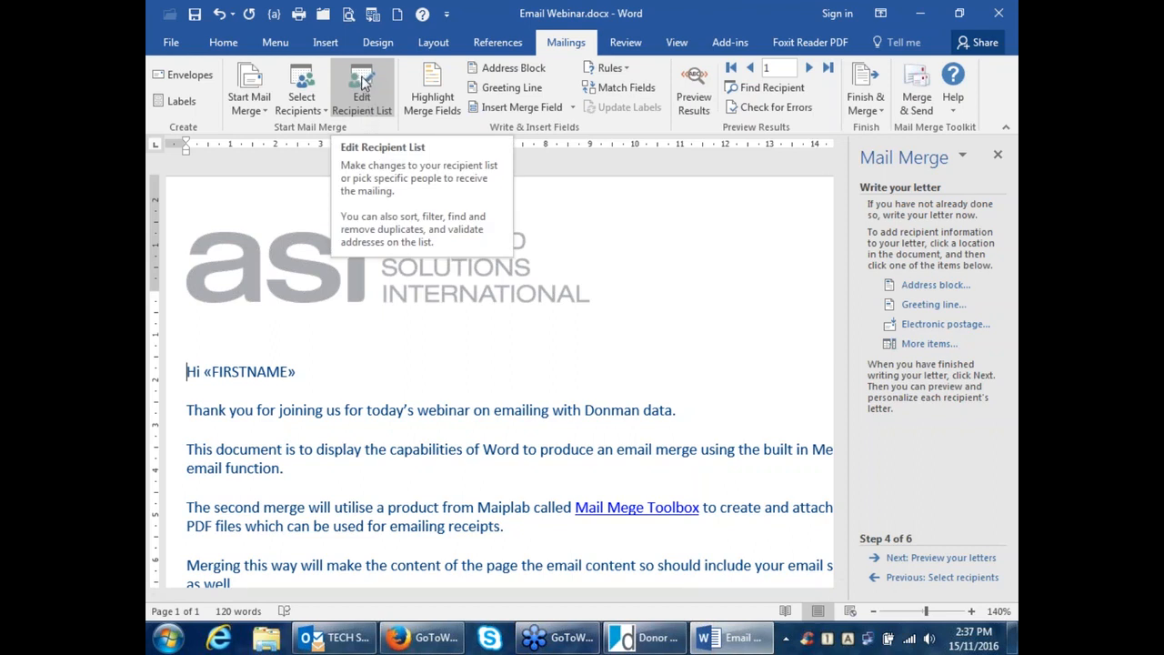
# Step: Try to filter the mail merge recipient list by Email equal to an empty value
pyautogui.click(367, 100)
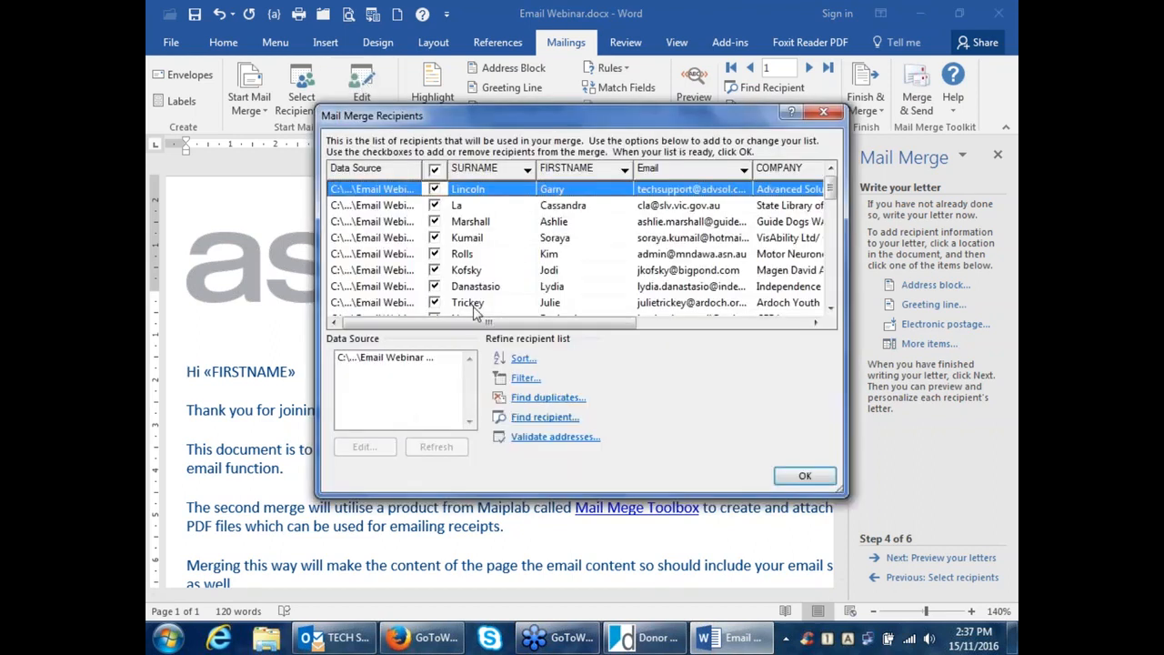
pyautogui.click(525, 380)
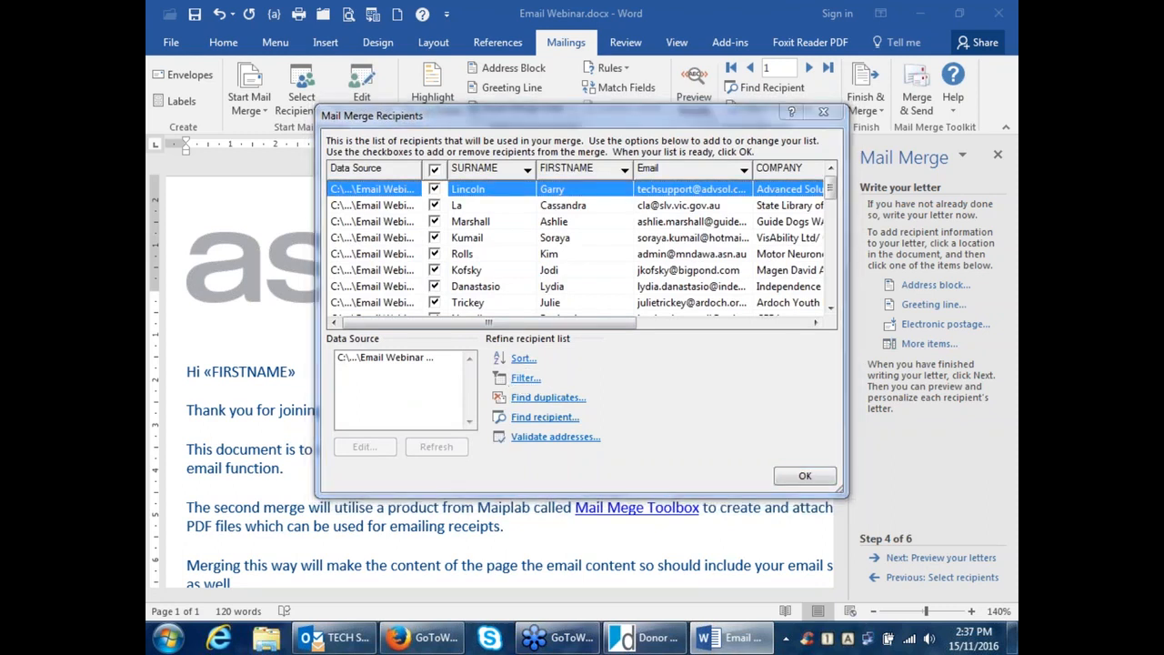
pyautogui.click(527, 260)
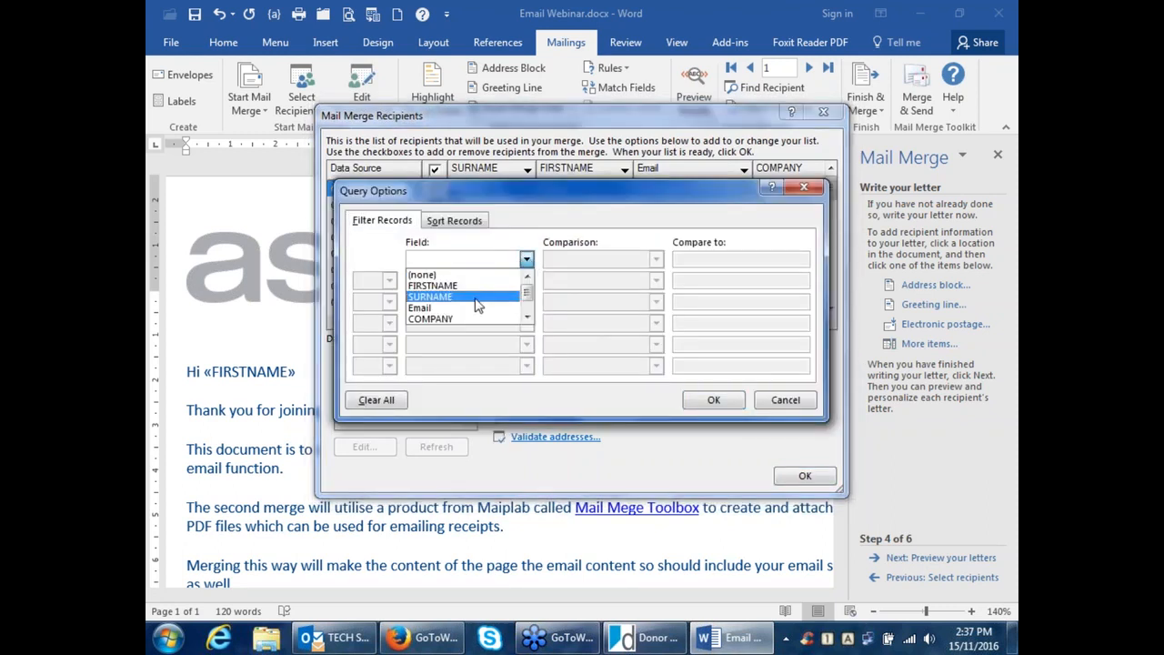
pyautogui.click(428, 307)
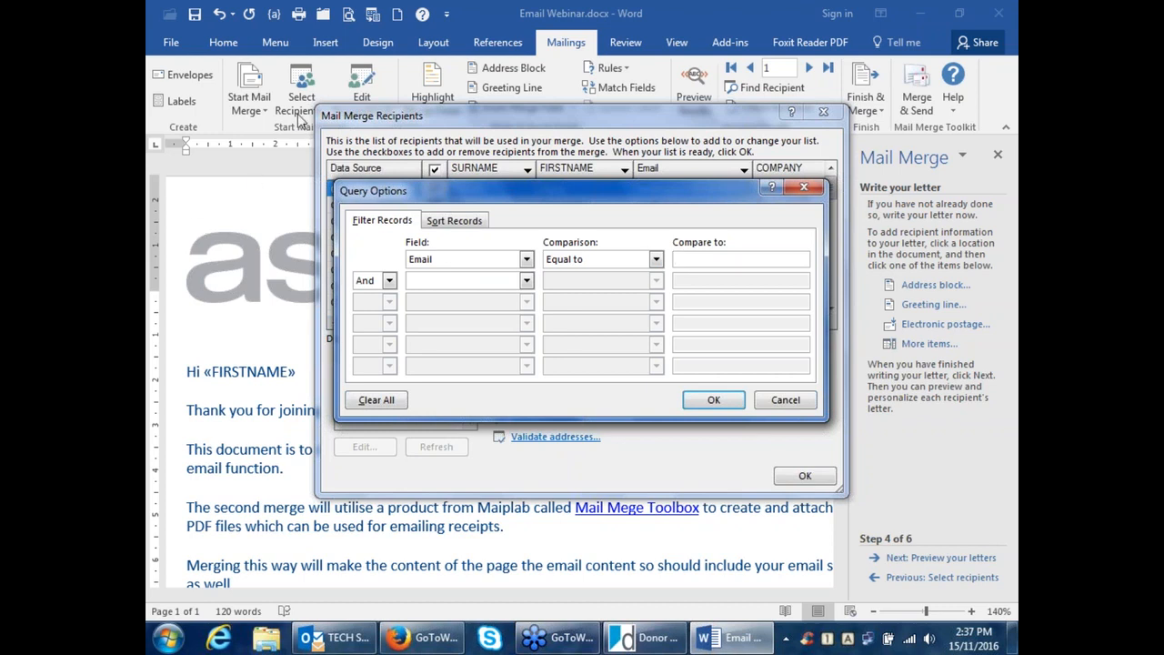
pyautogui.click(655, 260)
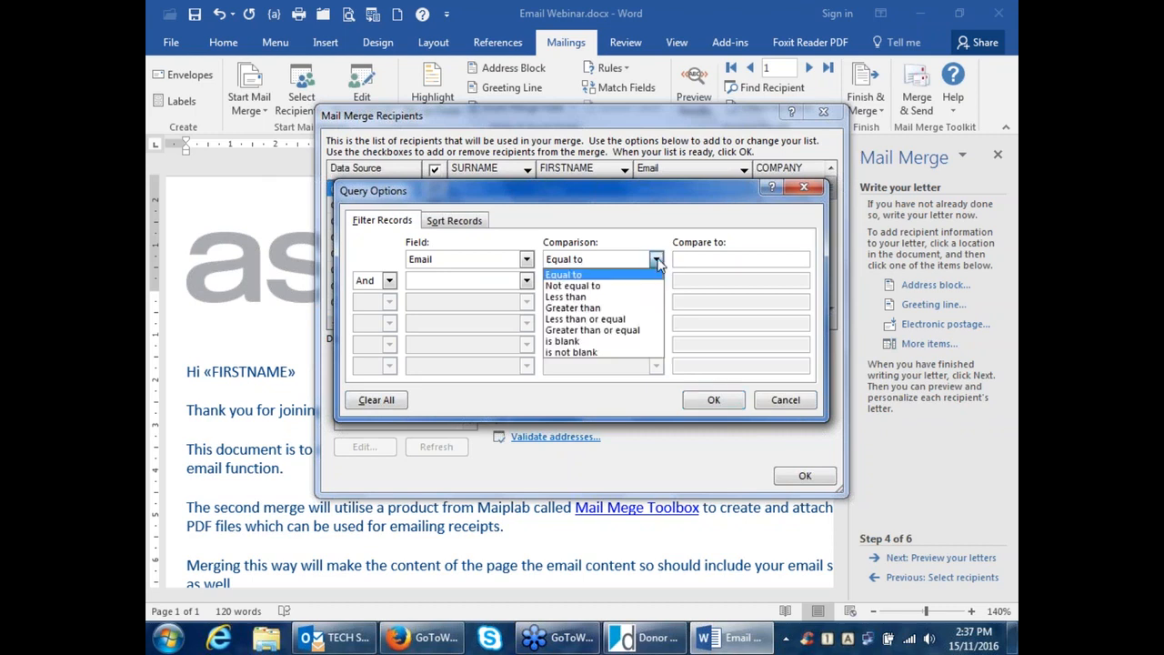
pyautogui.click(573, 308)
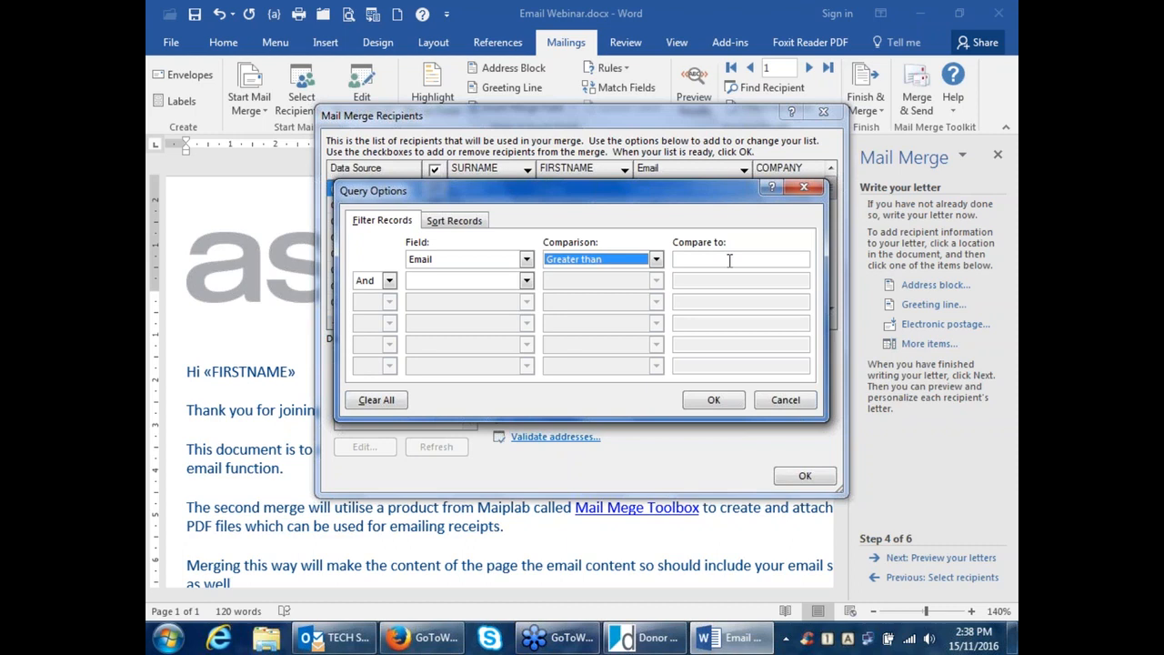
pyautogui.click(655, 261)
pyautogui.click(567, 275)
pyautogui.click(710, 401)
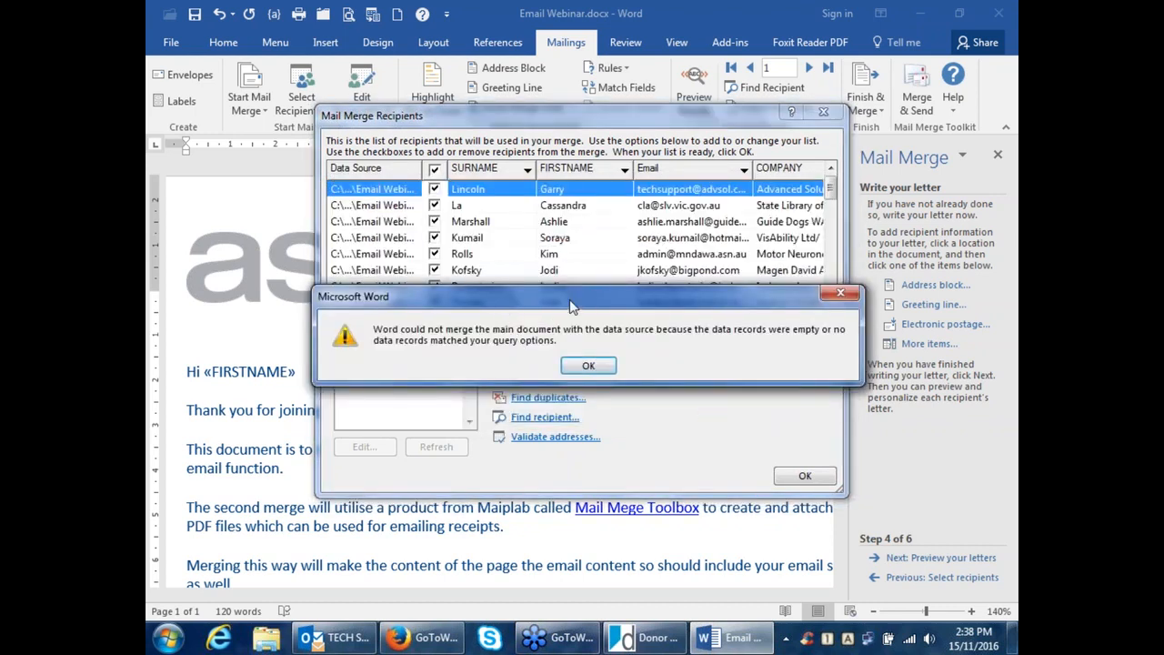
pyautogui.moveTo(573, 306); pyautogui.dragTo(575, 203)
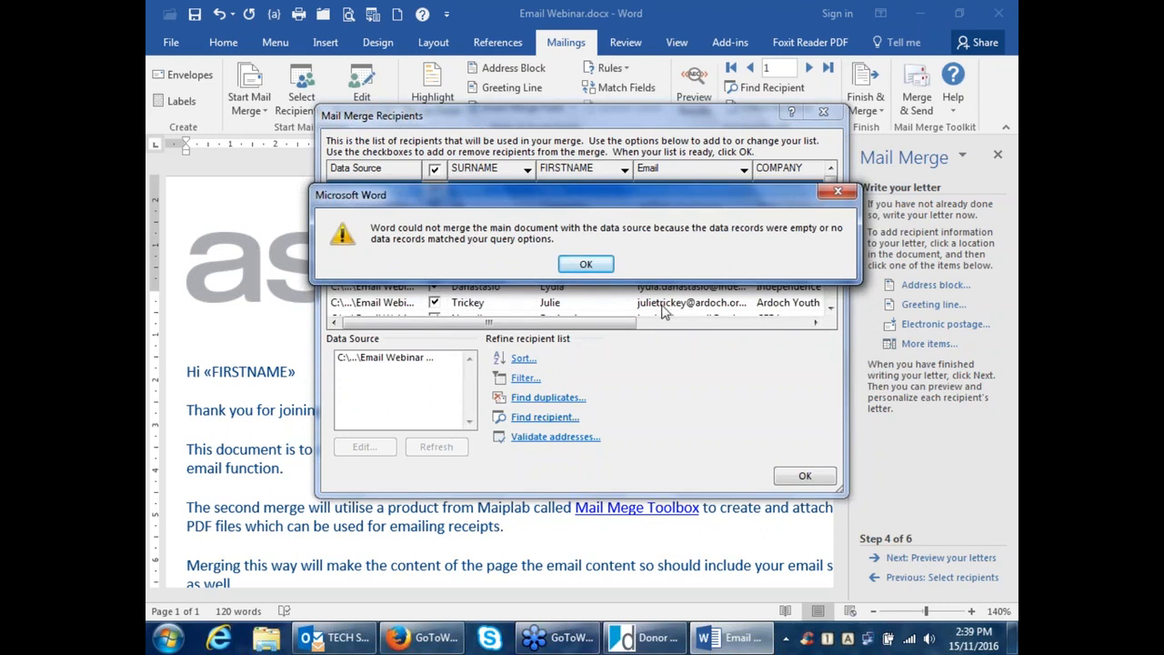
pyautogui.moveTo(647, 200); pyautogui.dragTo(645, 220)
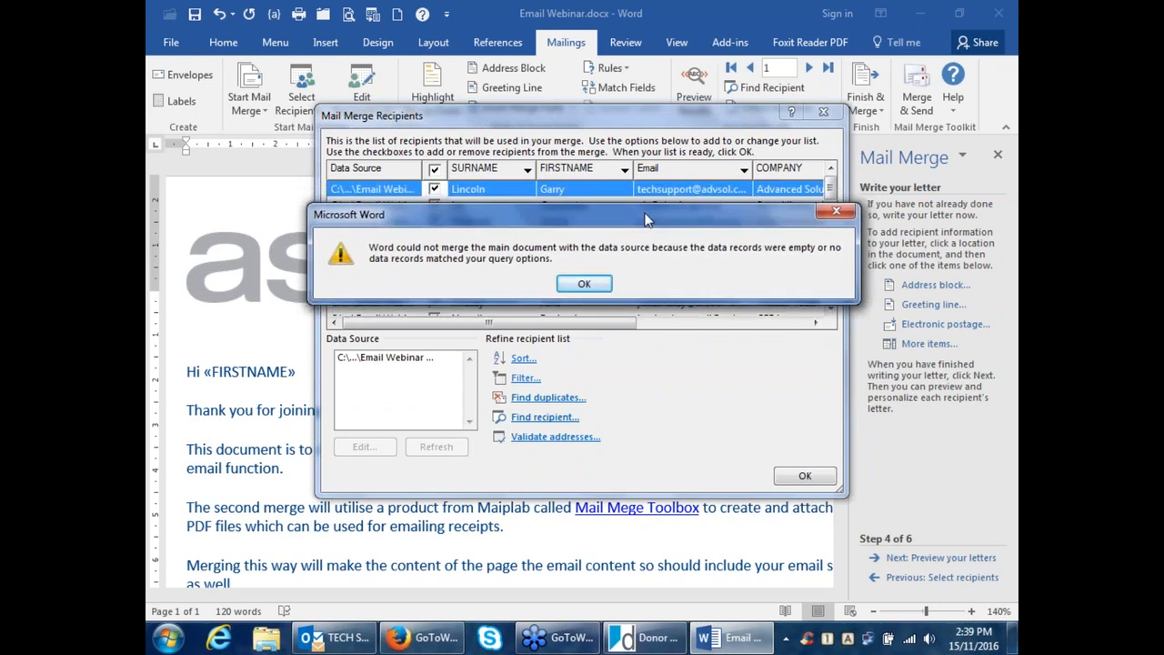
pyautogui.click(591, 289)
# Step: Filter the mail merge recipients by the Email field using the Greater than comparison, and accept the recipient list
pyautogui.click(524, 380)
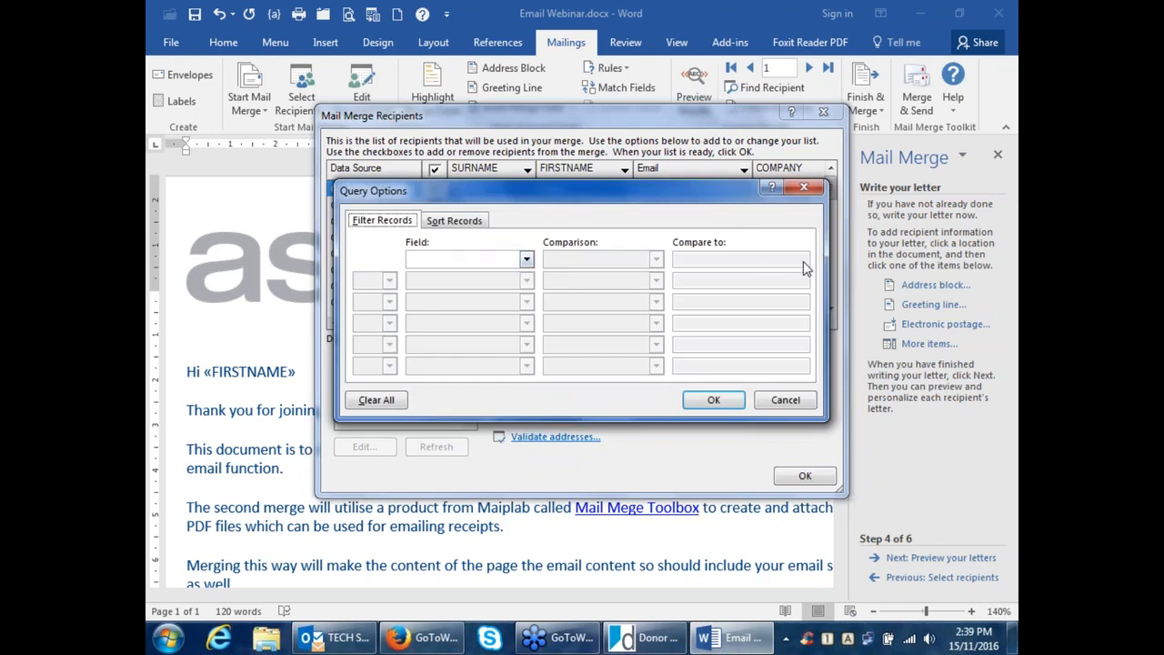
pyautogui.click(526, 259)
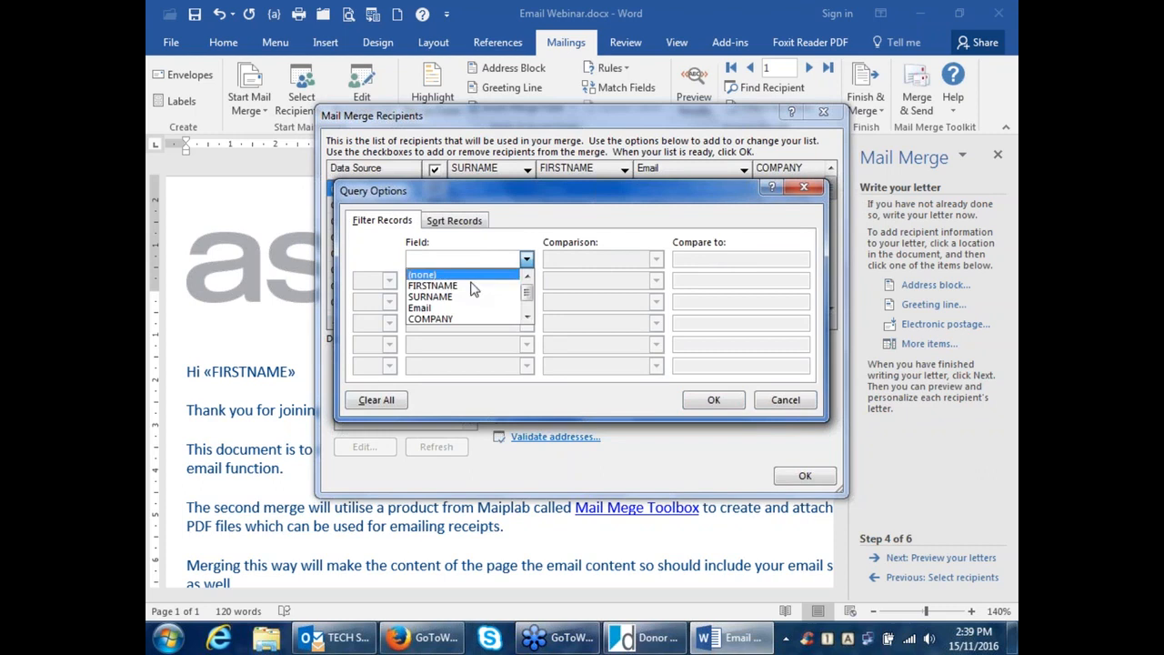
pyautogui.click(427, 308)
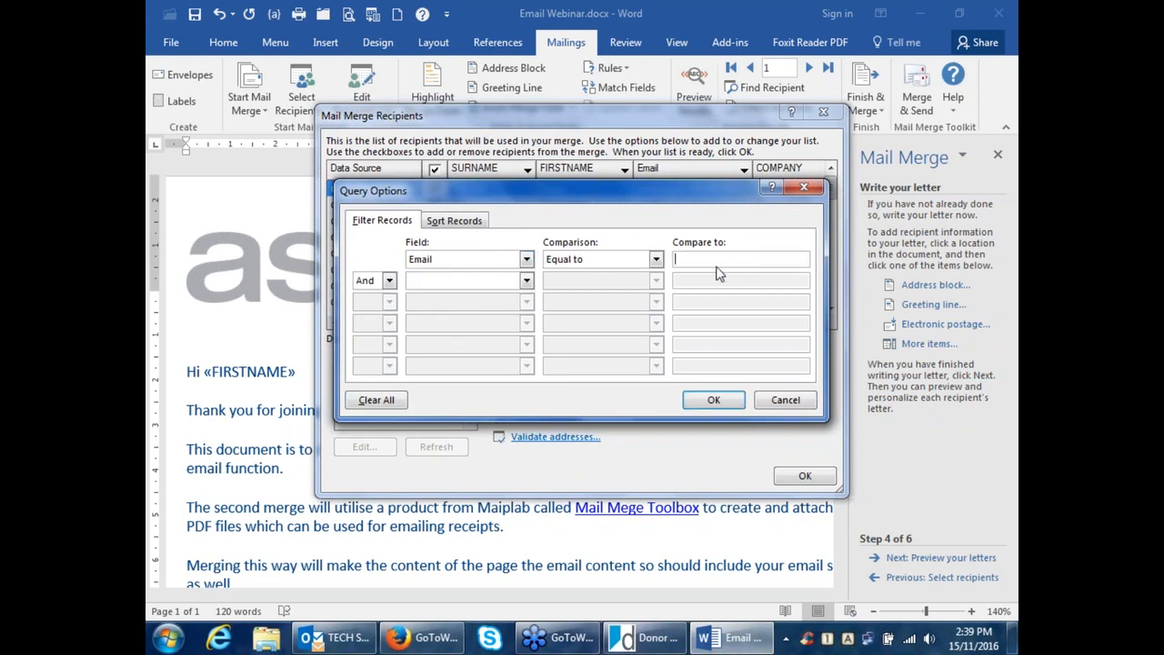
pyautogui.click(656, 260)
pyautogui.click(581, 312)
pyautogui.click(706, 258)
pyautogui.click(704, 404)
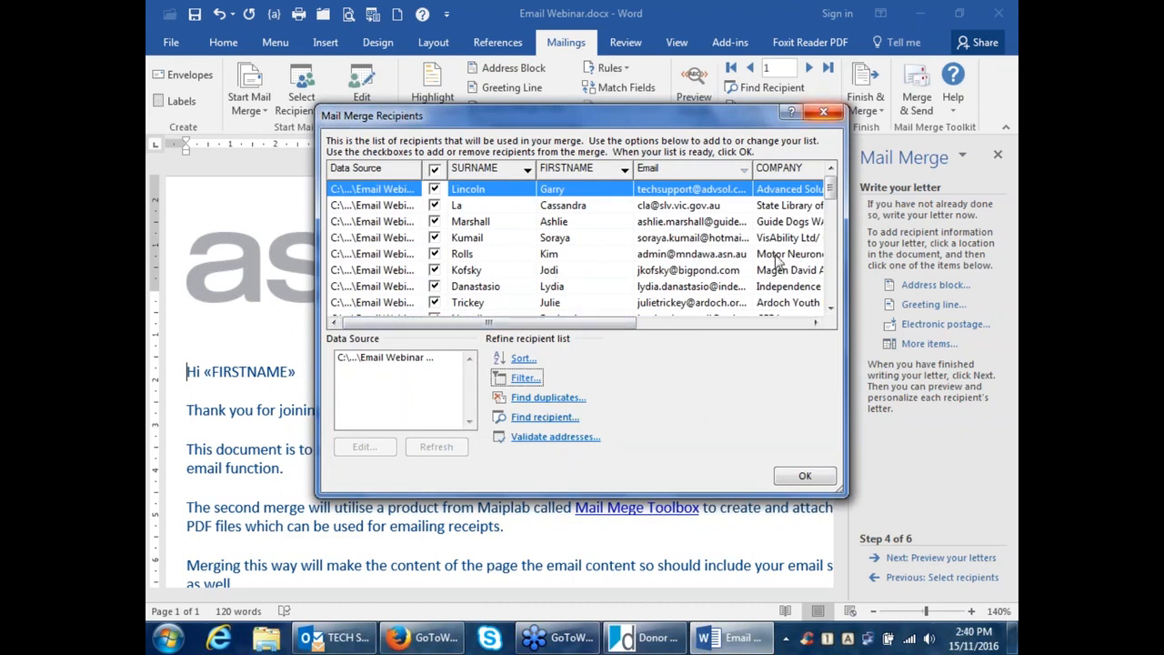
pyautogui.click(804, 479)
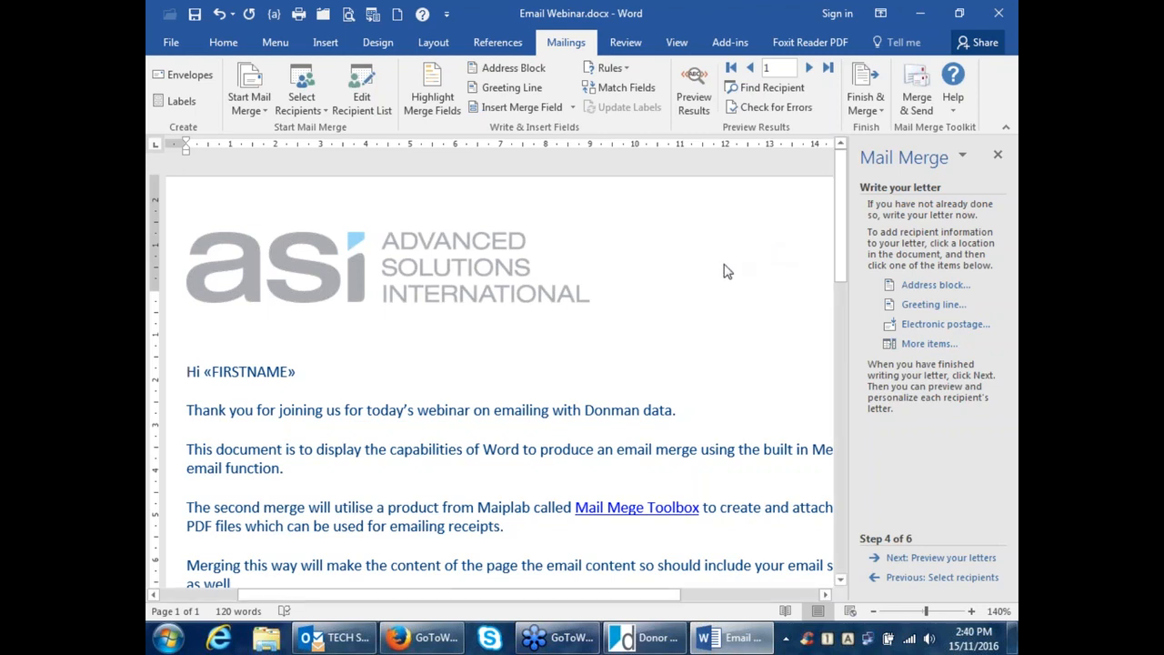
pyautogui.scroll(-1, 500, 364)
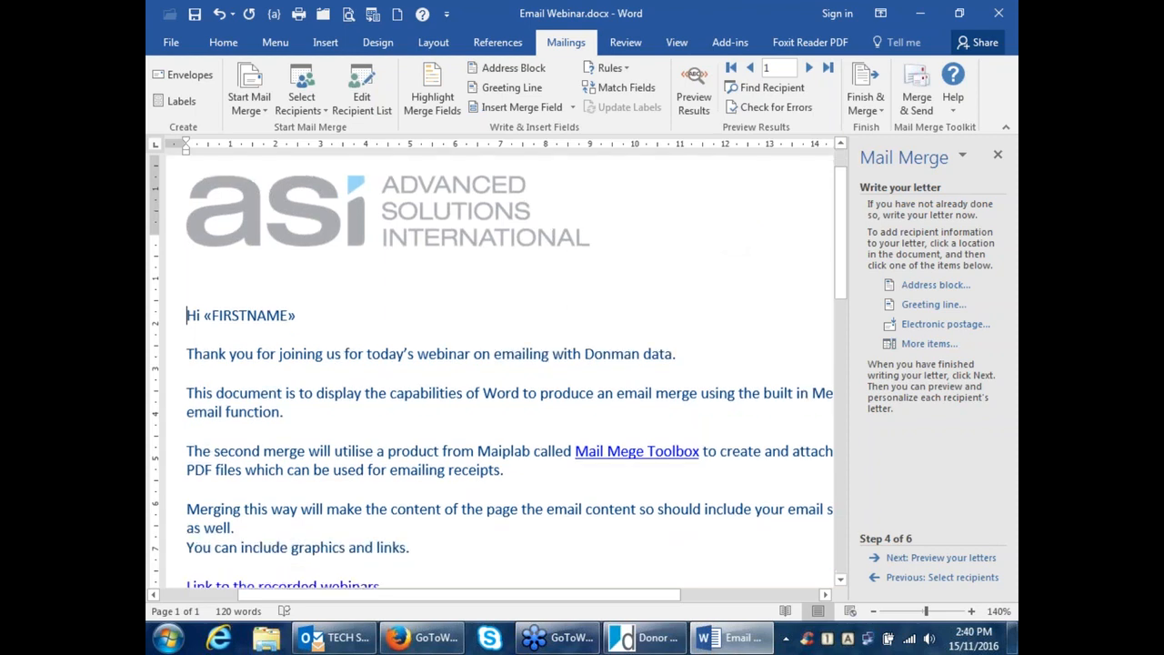
pyautogui.scroll(1, 500, 364)
pyautogui.scroll(-1, 500, 364)
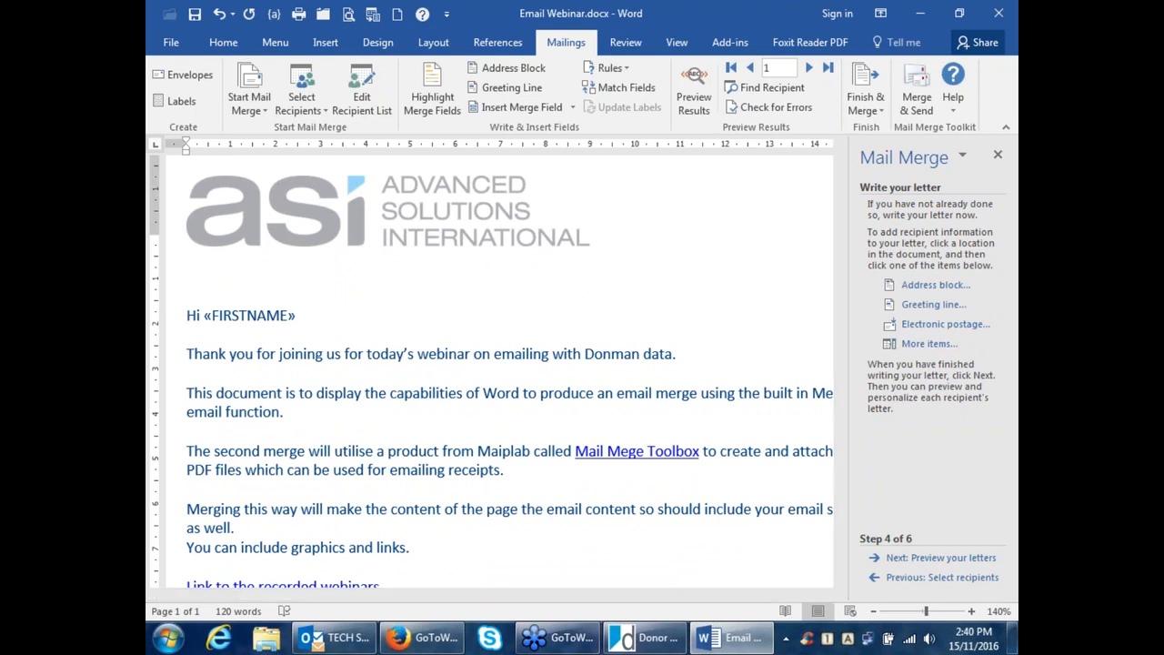
# Step: Review the Email Webinar letter and show the available options for finishing the merge
pyautogui.scroll(2, 496, 369)
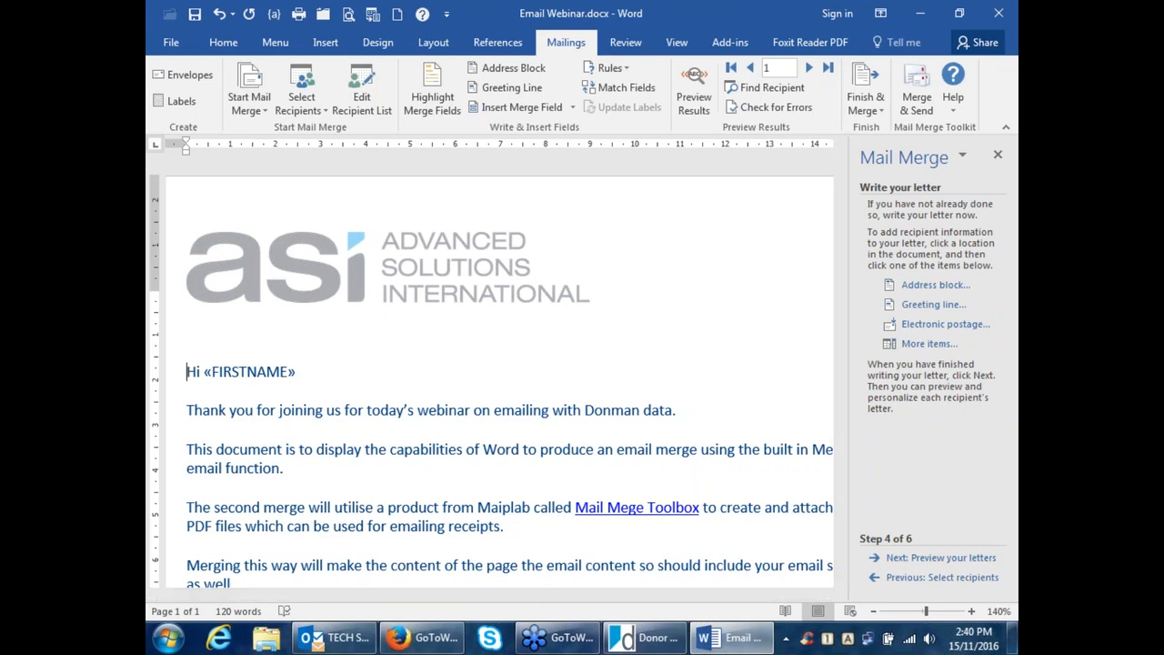
pyautogui.scroll(-1, 497, 369)
pyautogui.scroll(1, 498, 369)
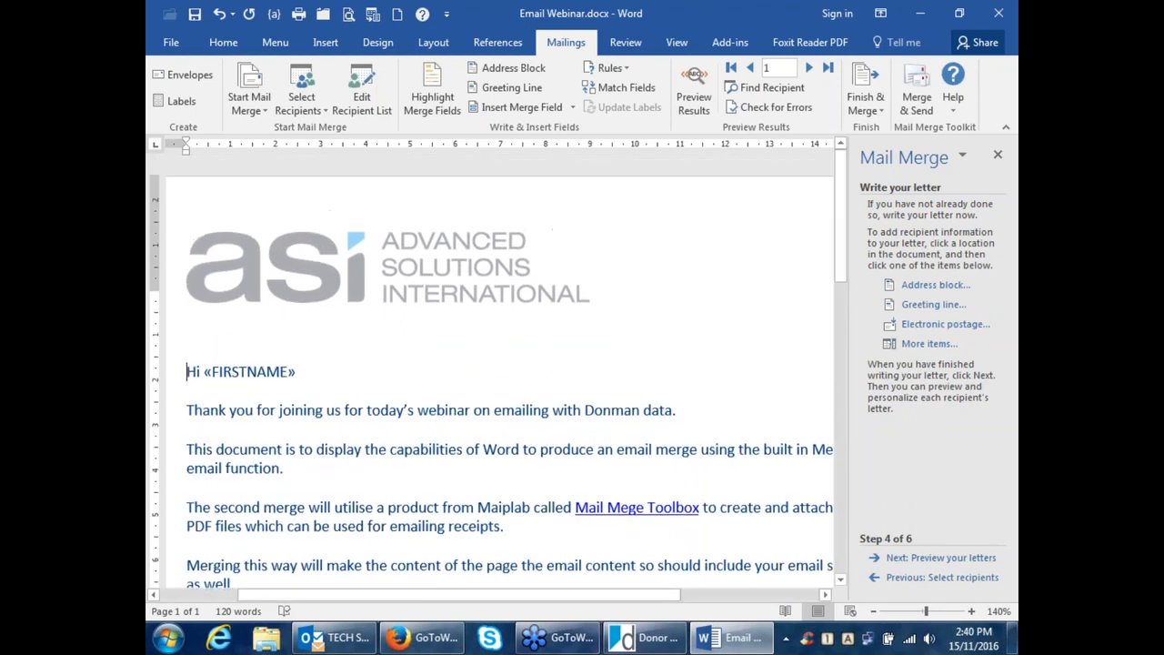
pyautogui.scroll(-1, 497, 369)
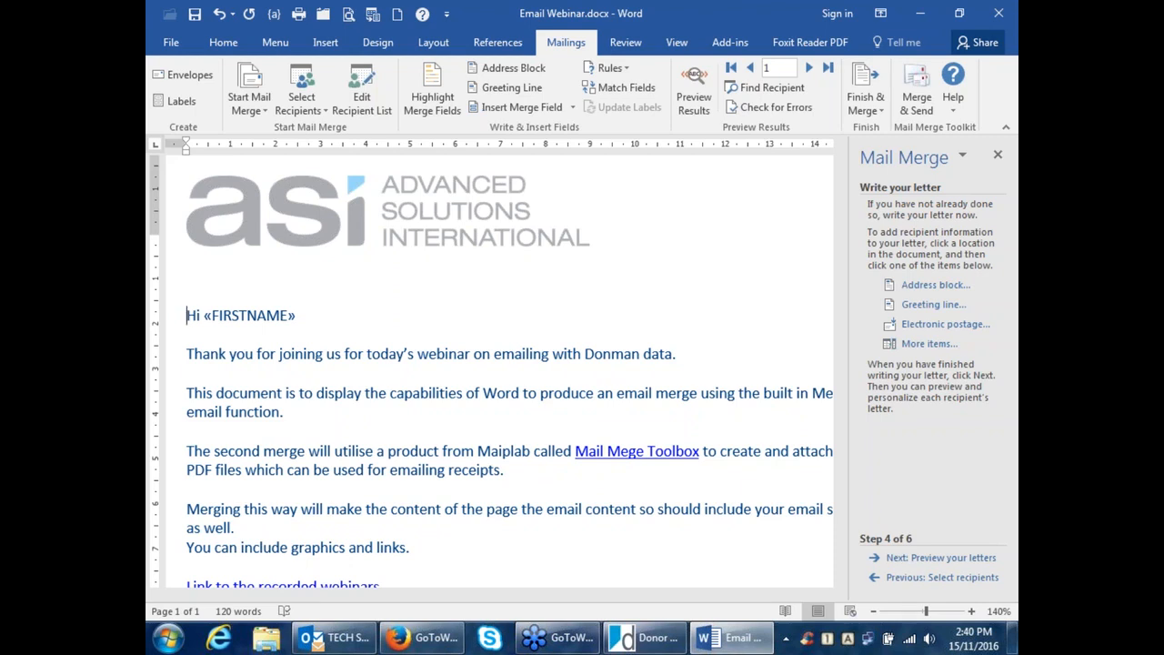
pyautogui.click(868, 108)
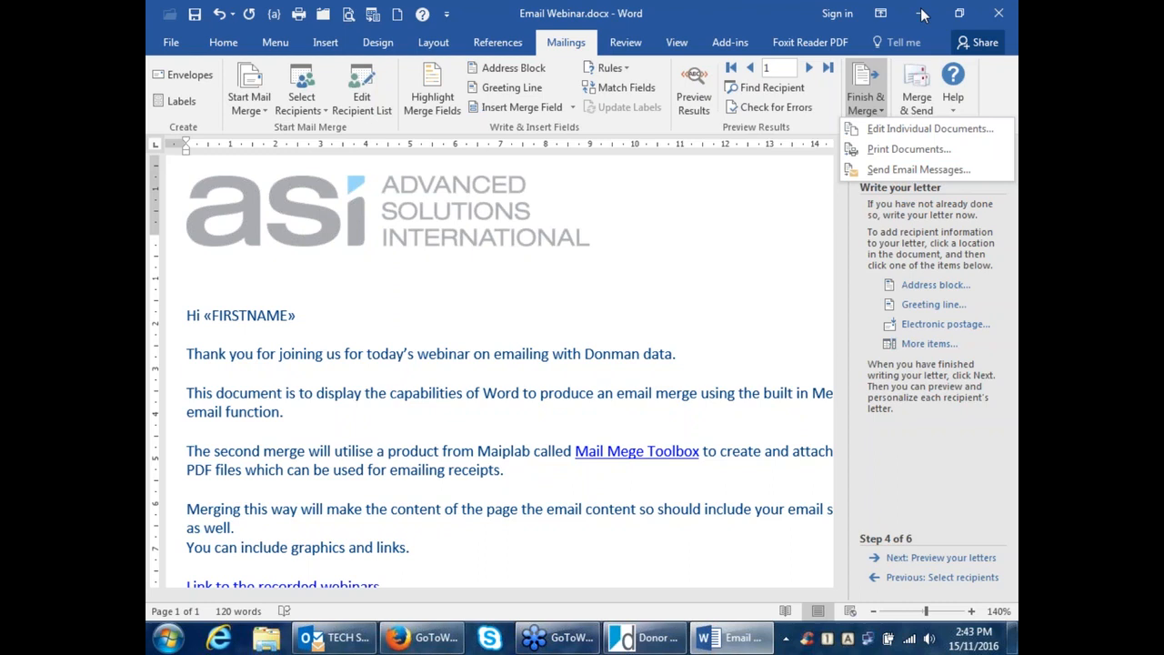
# Step: Close the Email Webinar document without saving its changes, and show the Start Menu in Donman
pyautogui.click(998, 12)
pyautogui.click(998, 13)
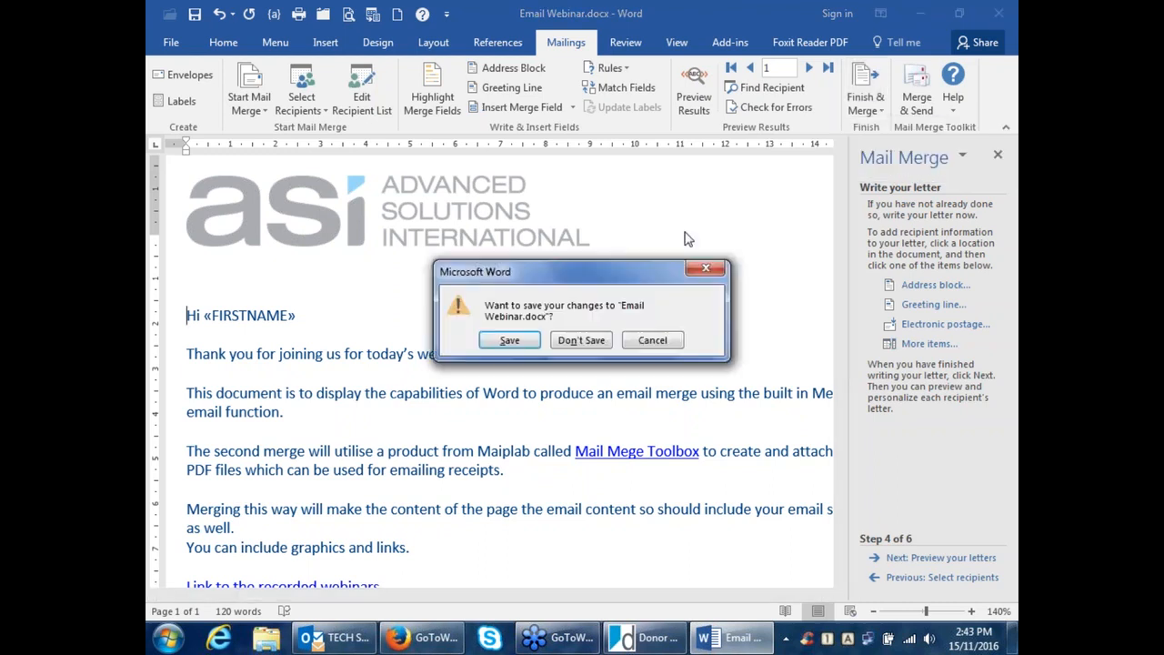
pyautogui.click(578, 338)
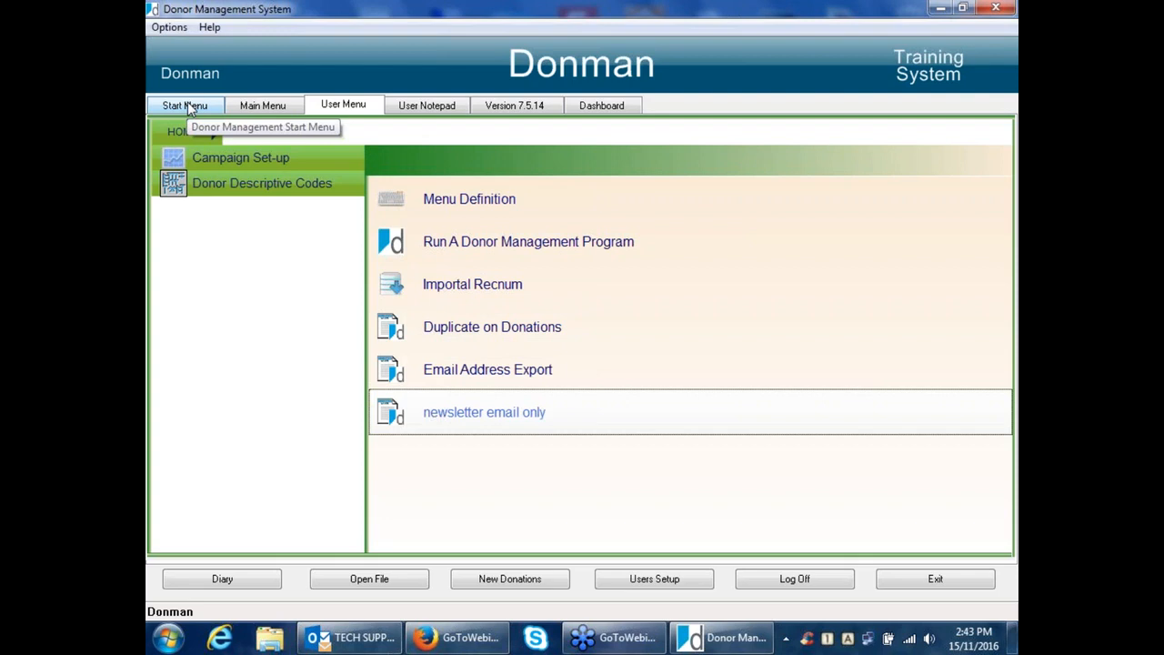
pyautogui.click(187, 107)
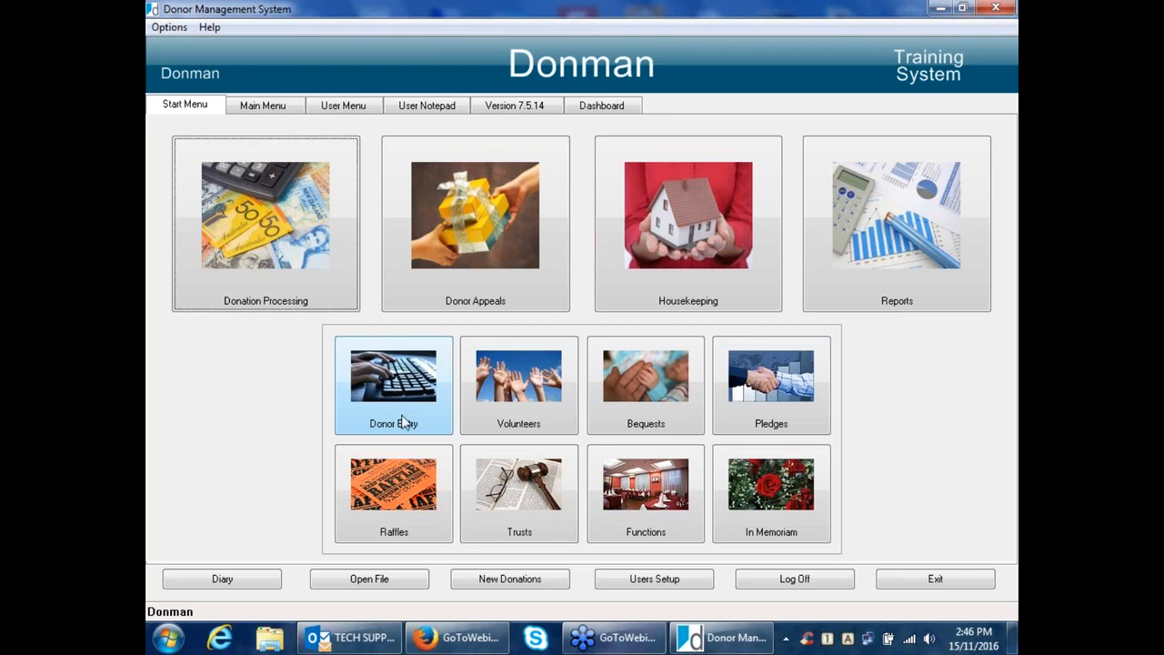
# Step: From the desktop, open a web browser, search Google for "mail merge toolkit" and open MAPILab's Mail Merge Toolkit product page
pyautogui.click(1012, 642)
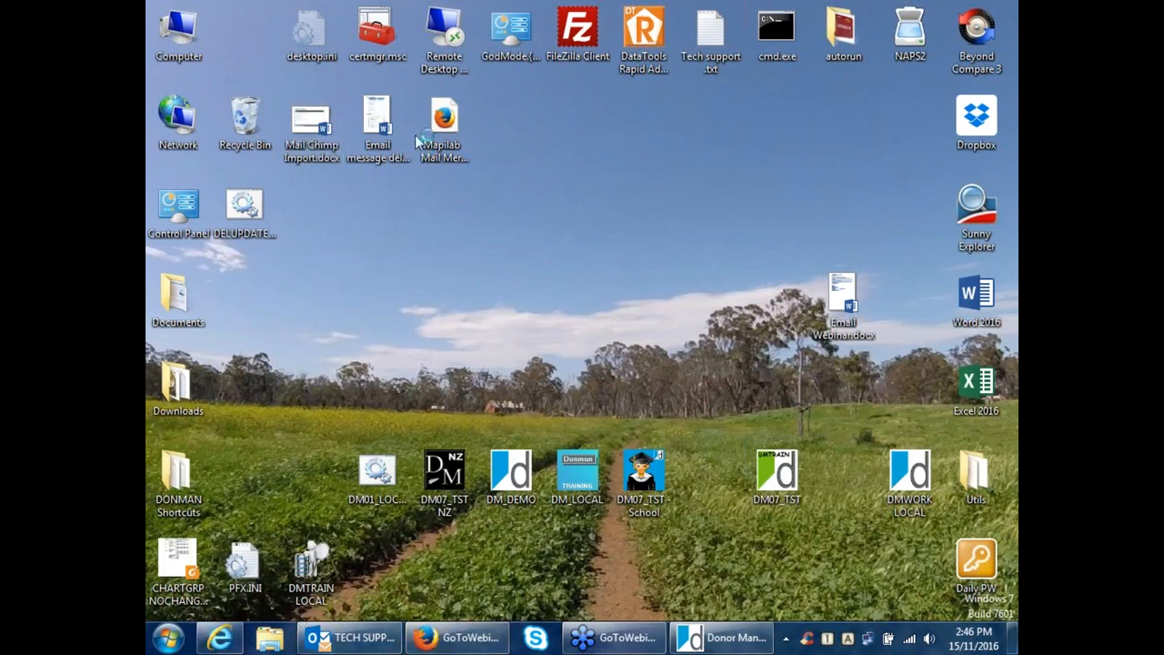
pyautogui.doubleClick(443, 125)
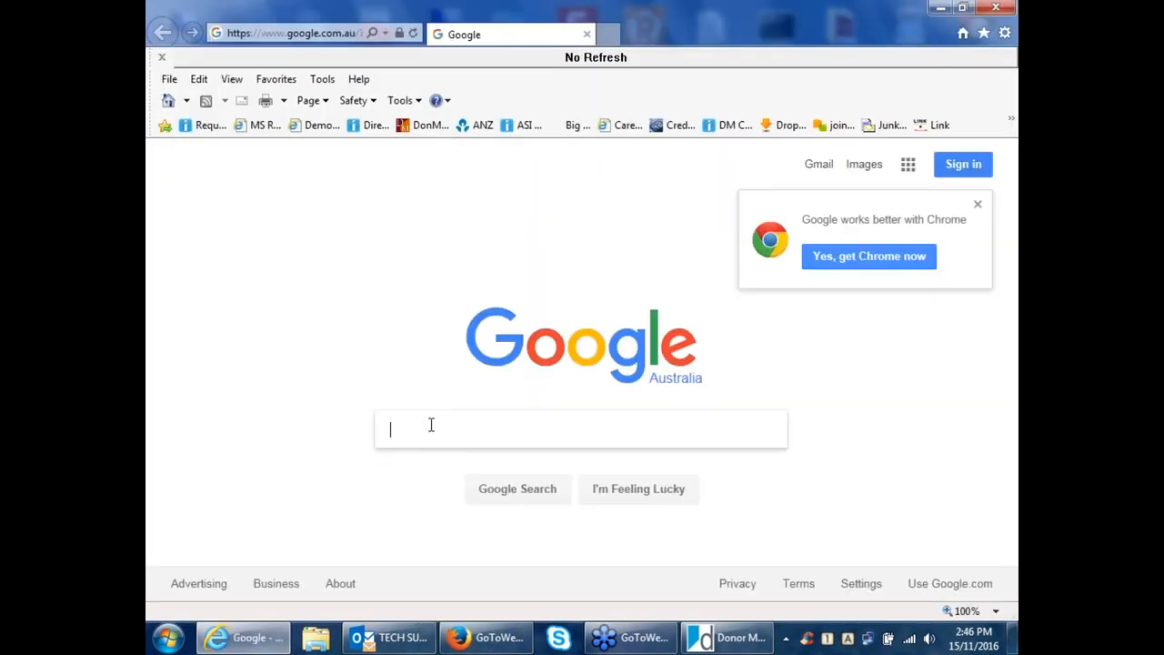
pyautogui.write('mail')
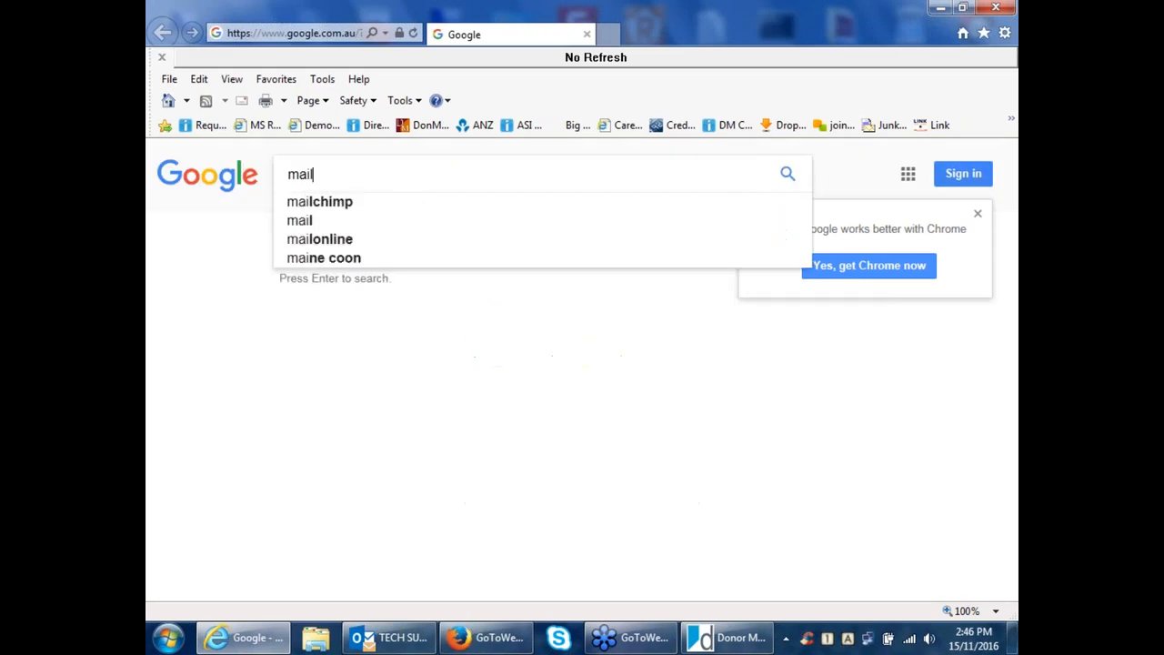
pyautogui.write(' merge too')
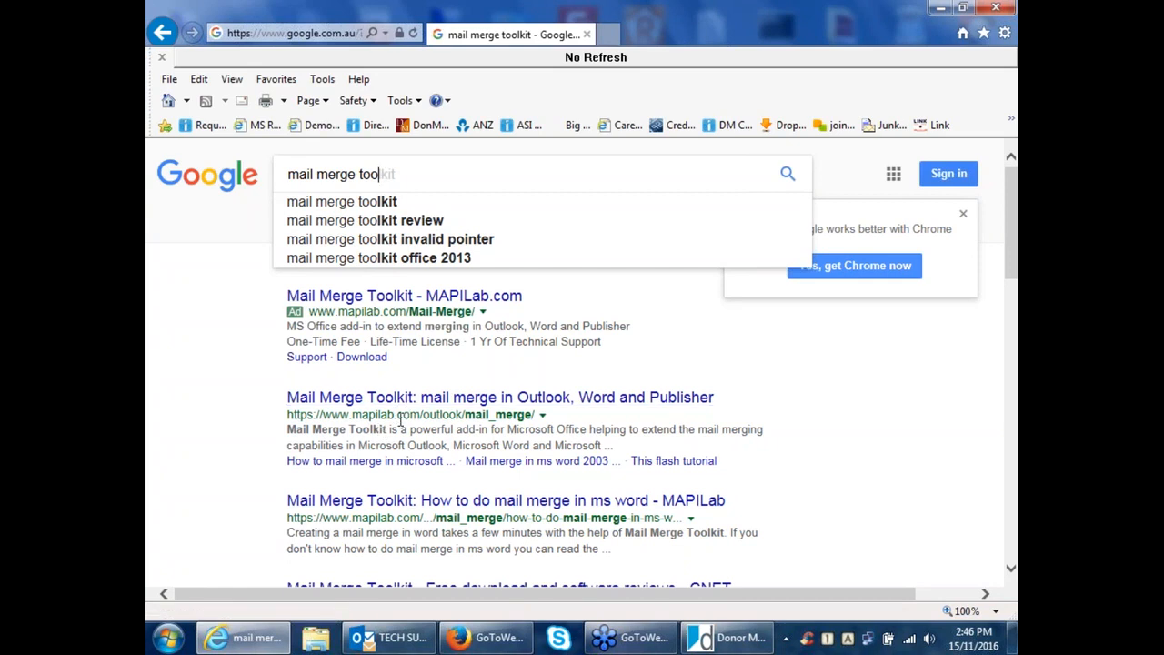
pyautogui.click(452, 397)
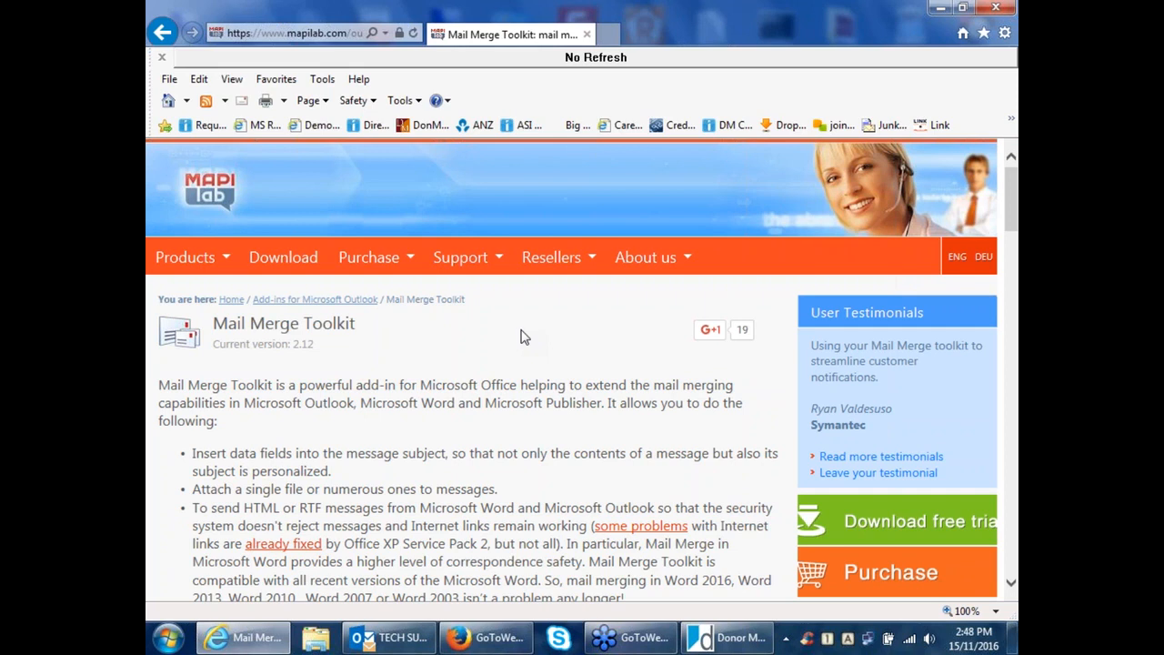
# Step: Switch back to Donman, maximize its window and return to the Start Menu
pyautogui.click(742, 640)
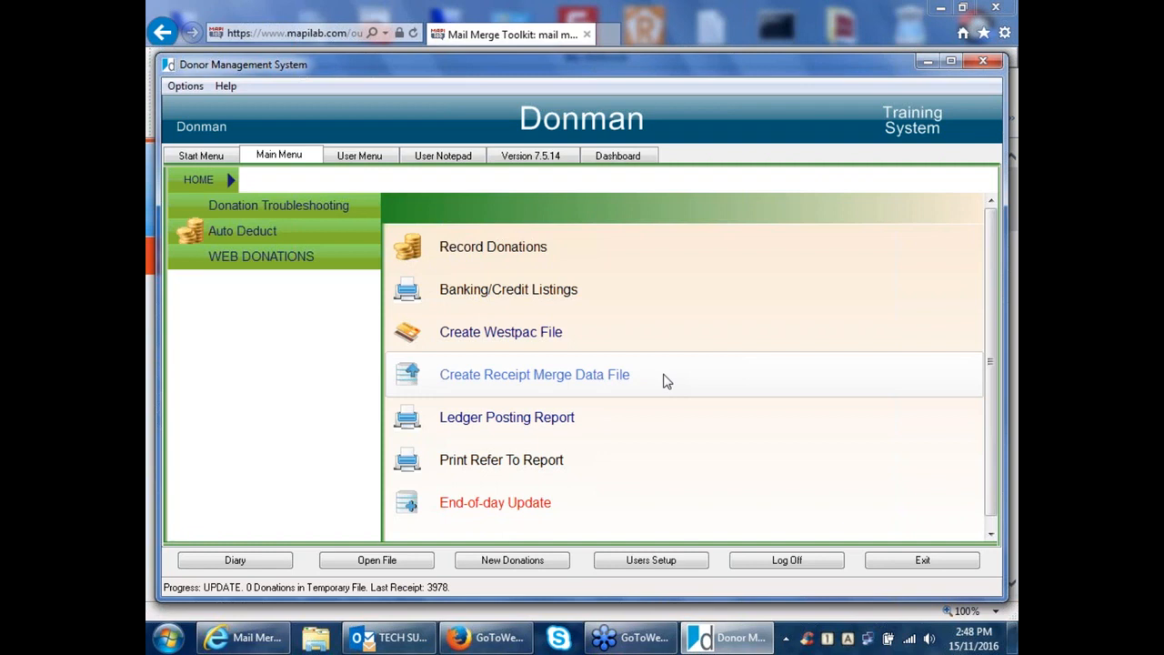
pyautogui.click(950, 61)
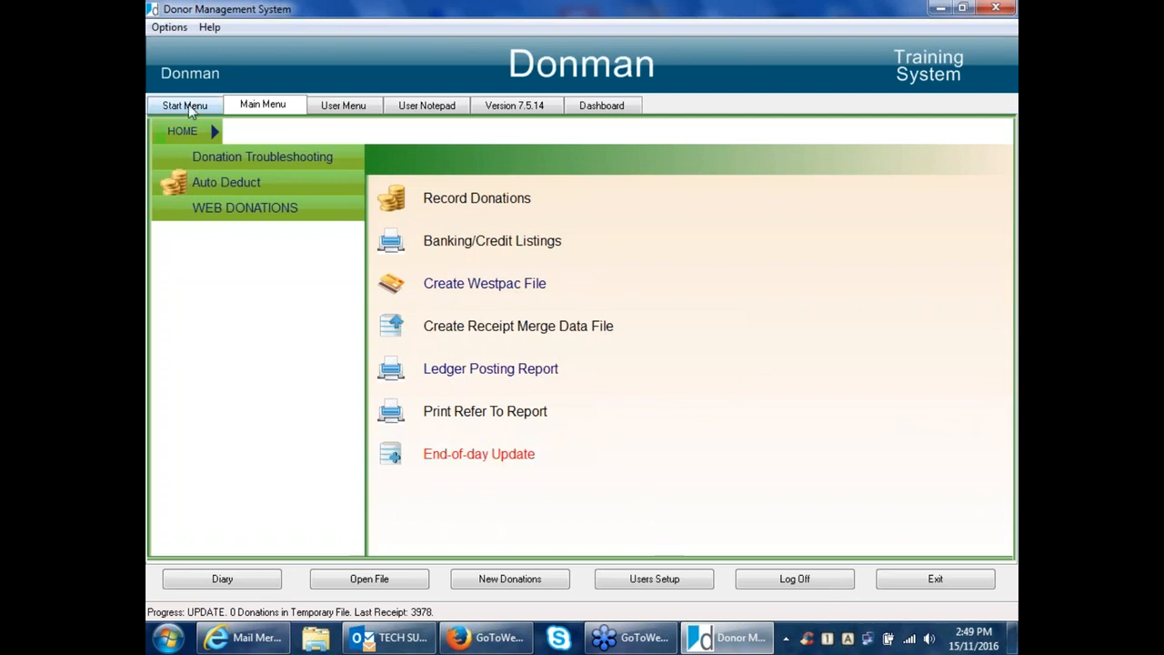
pyautogui.click(186, 105)
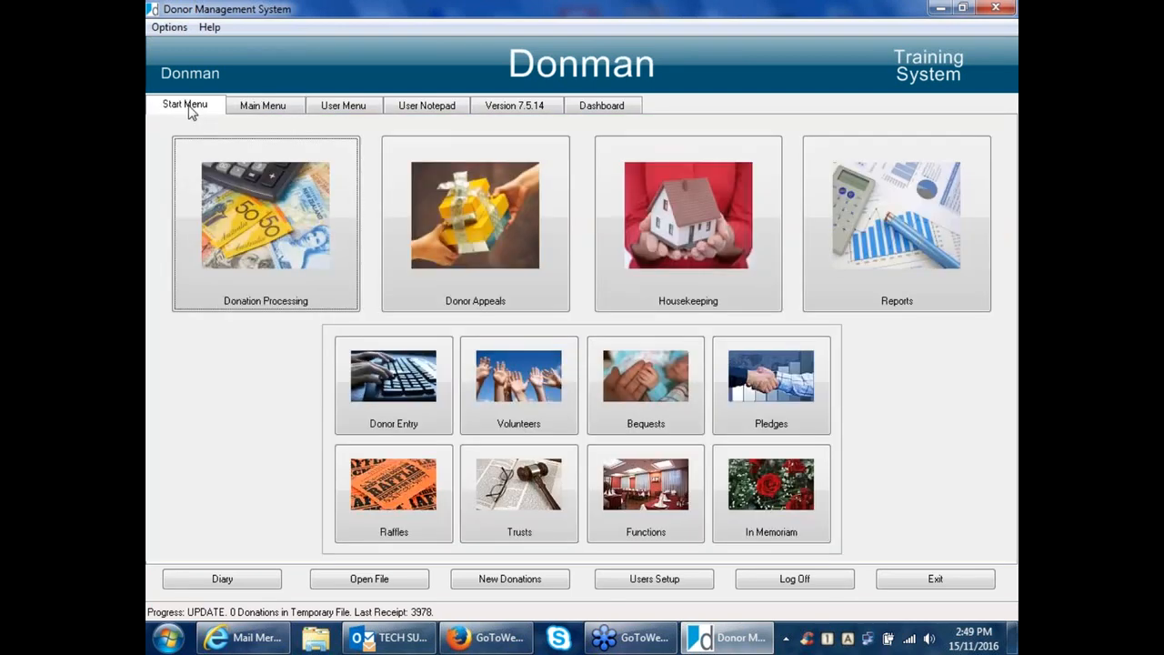